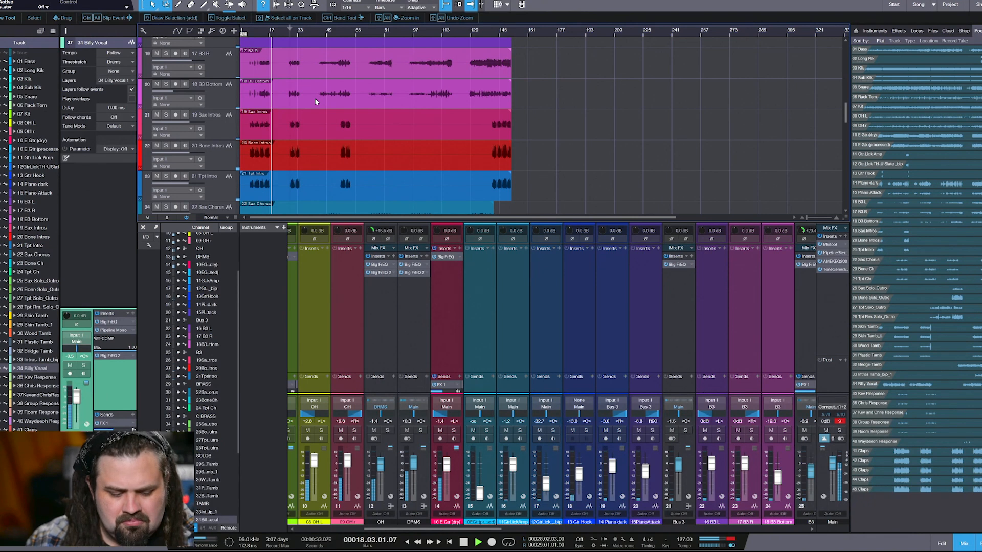
Hide the mixer and look through the arrangement's tracks down to the claps and back up to the overheads
key(F3)
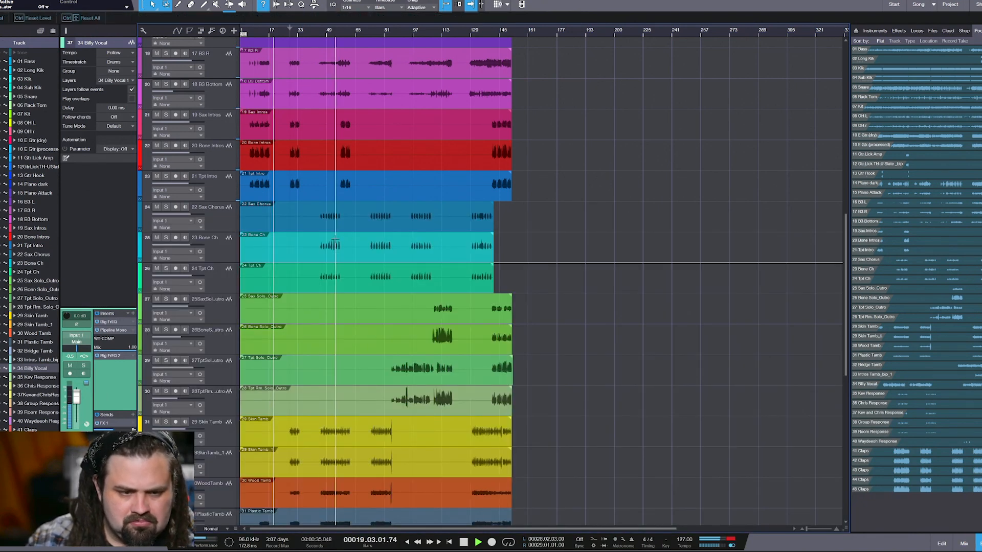
scroll(333, 275, down, 10)
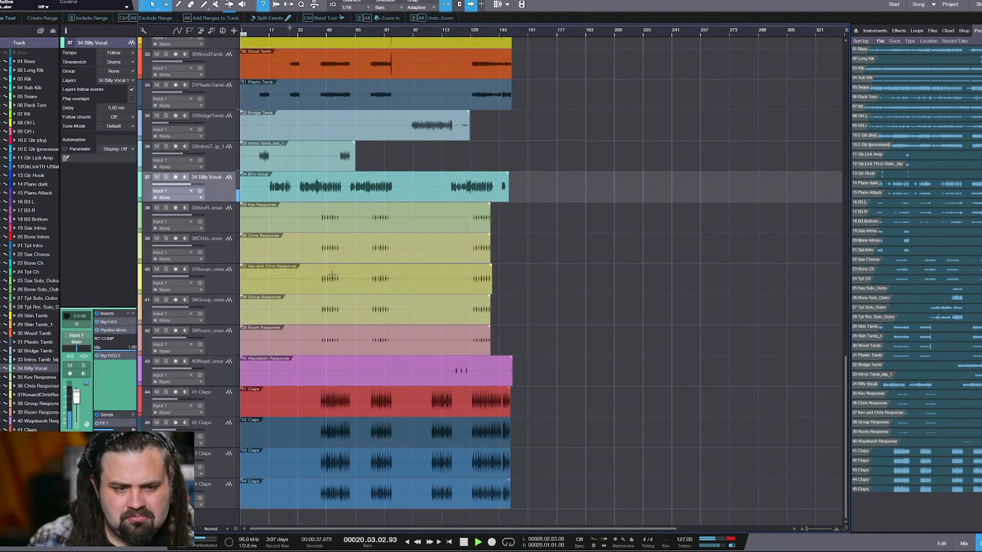
scroll(414, 282, up, 2)
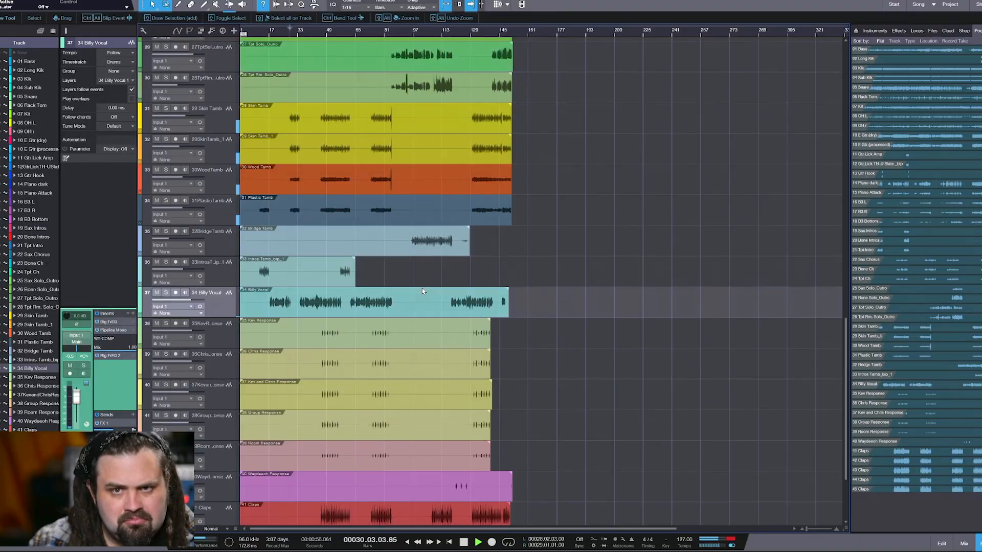
scroll(422, 287, up, 10)
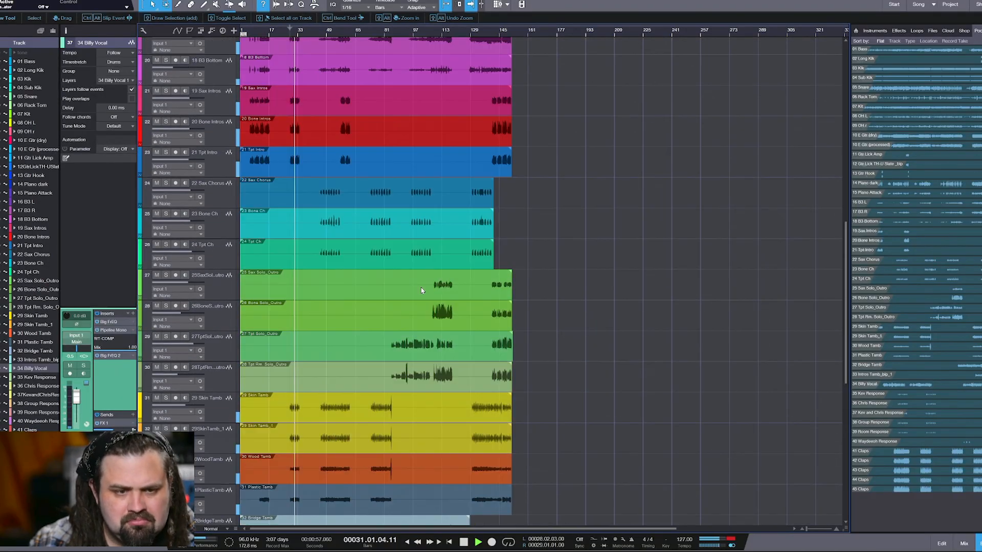
scroll(422, 290, up, 6)
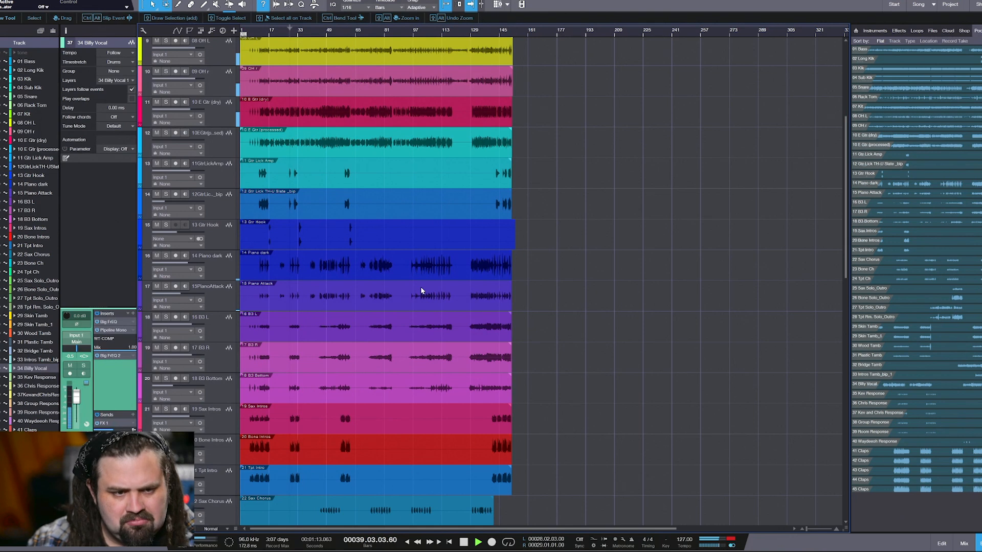
Show the mixer from its first channels and open the Big FrEQ equalizer on the DRMS bus
key(F3)
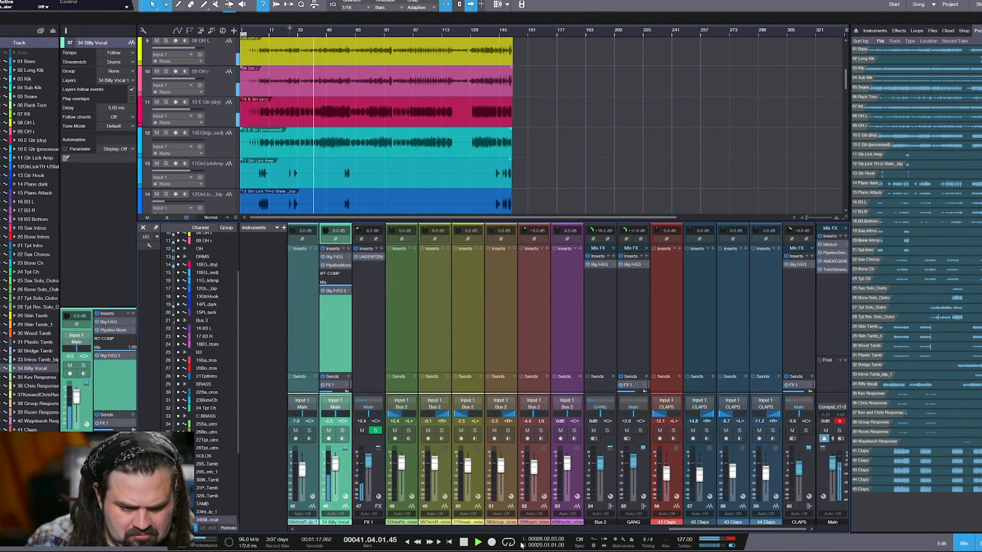
drag(686, 530, 314, 530)
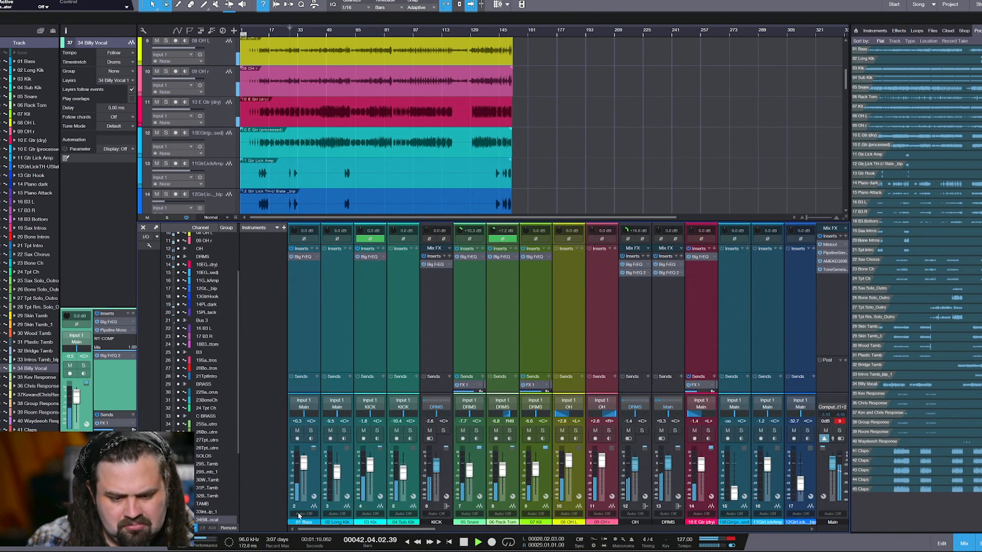
click(670, 265)
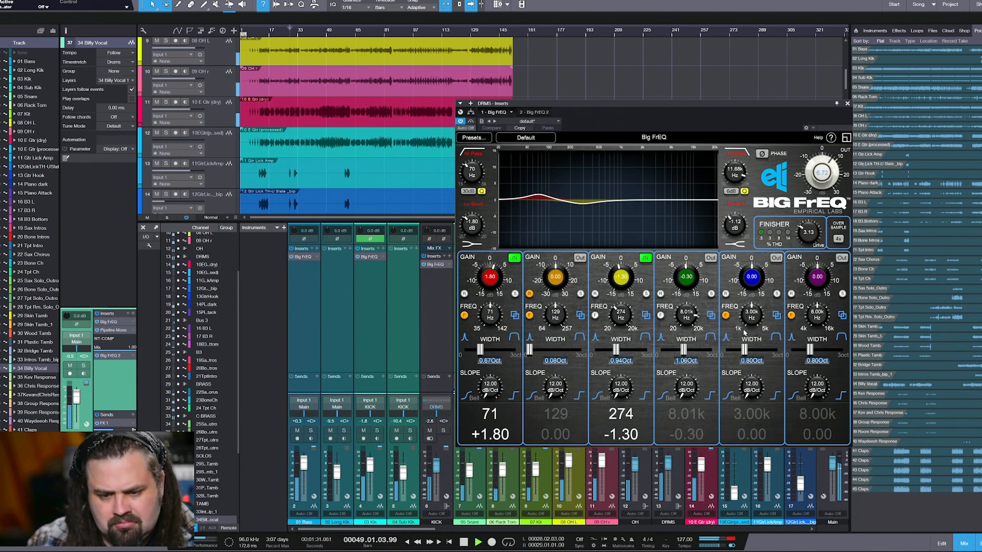
Open Big FrEQ on the 01 Bass channel and solo the bass with playback restarted from an earlier point
click(305, 260)
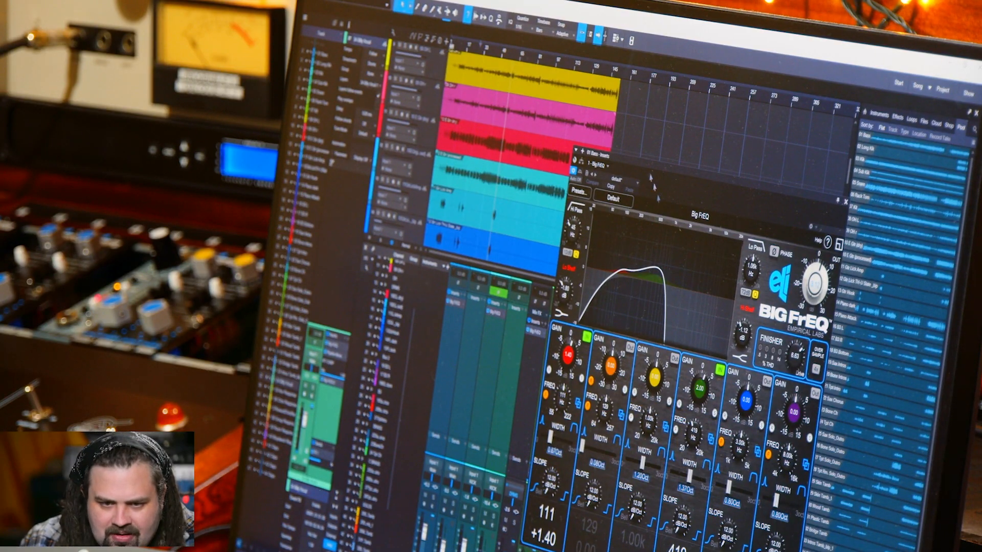
drag(650, 178, 602, 165)
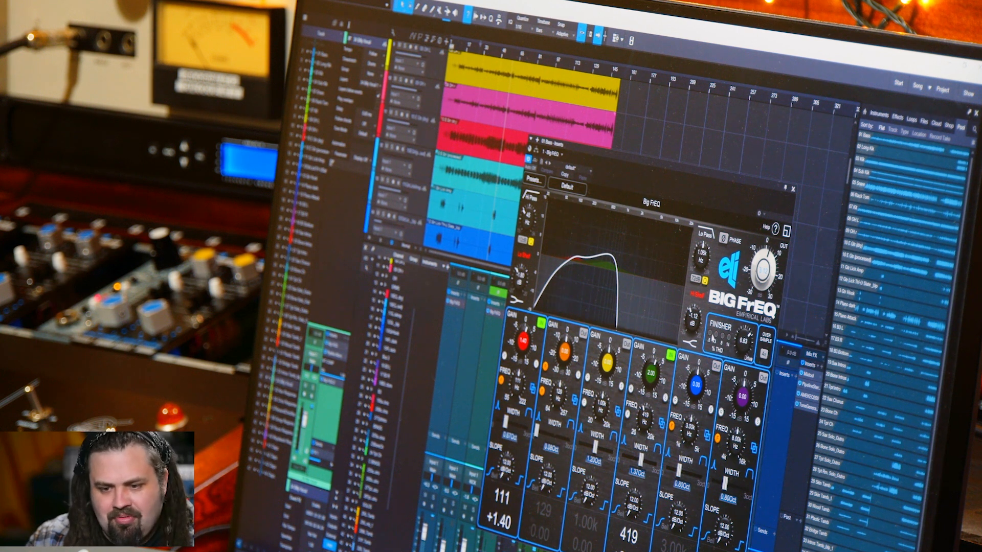
click(474, 53)
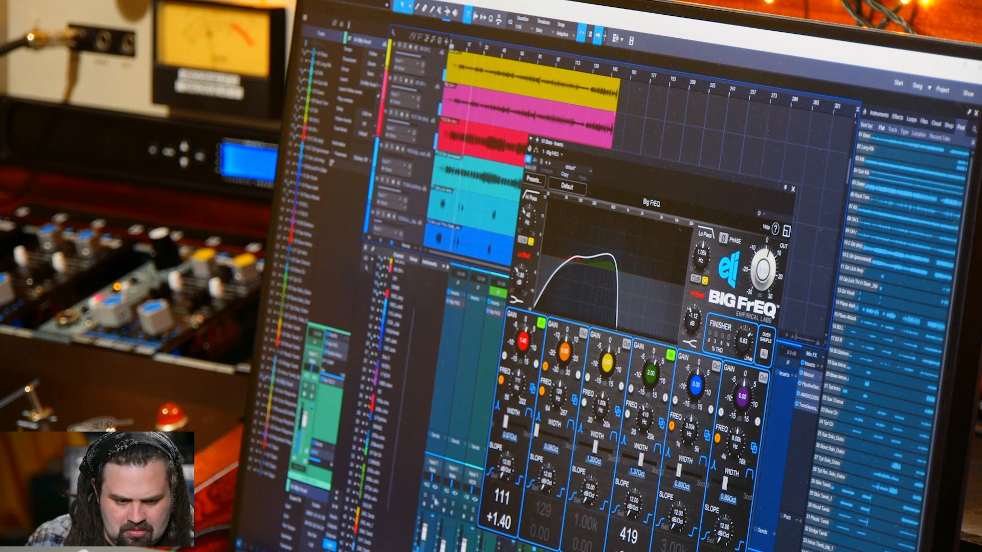
click(433, 498)
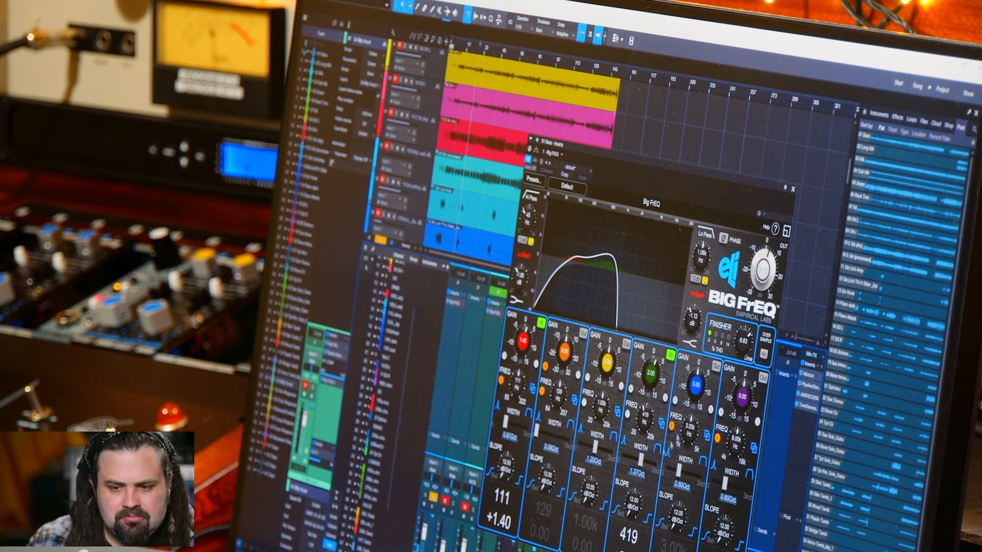
Sweep the Finisher's Drive amount up and down on the bass, leaving it at 5.70
drag(745, 345, 751, 313)
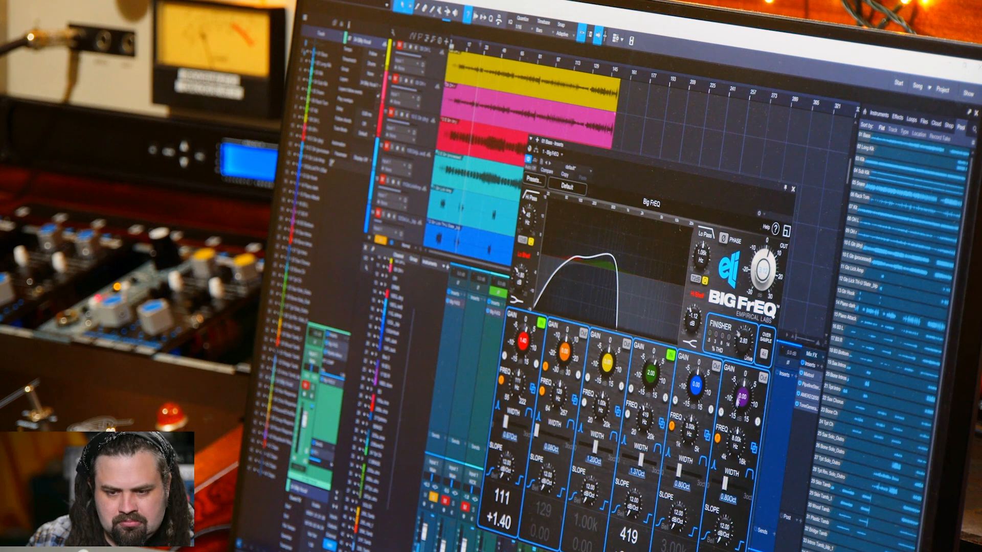
drag(739, 402, 734, 417)
drag(741, 357, 742, 352)
drag(748, 308, 753, 288)
drag(744, 349, 744, 353)
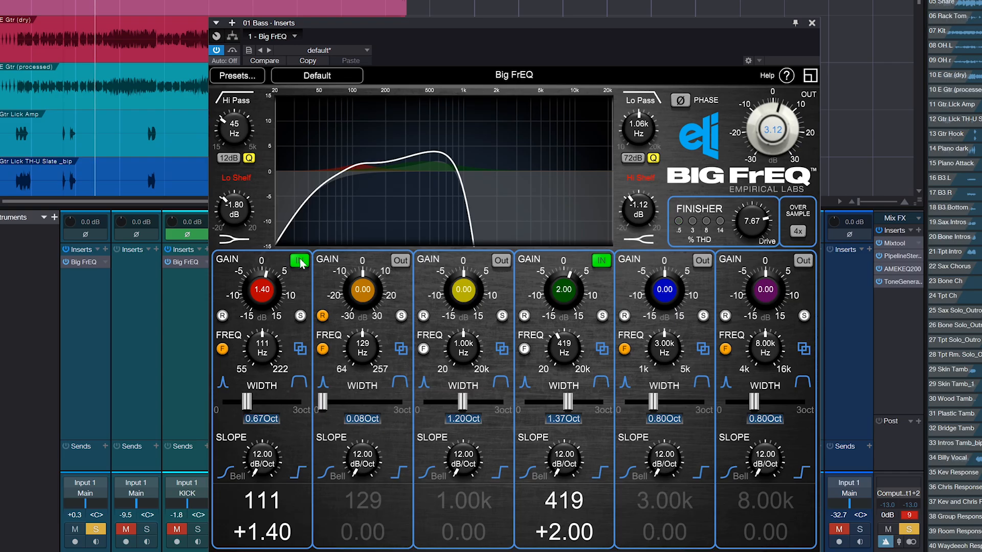
Bypass the 111 Hz and 419 Hz bands together with the Hi Pass and Lo Pass filters
click(443, 256)
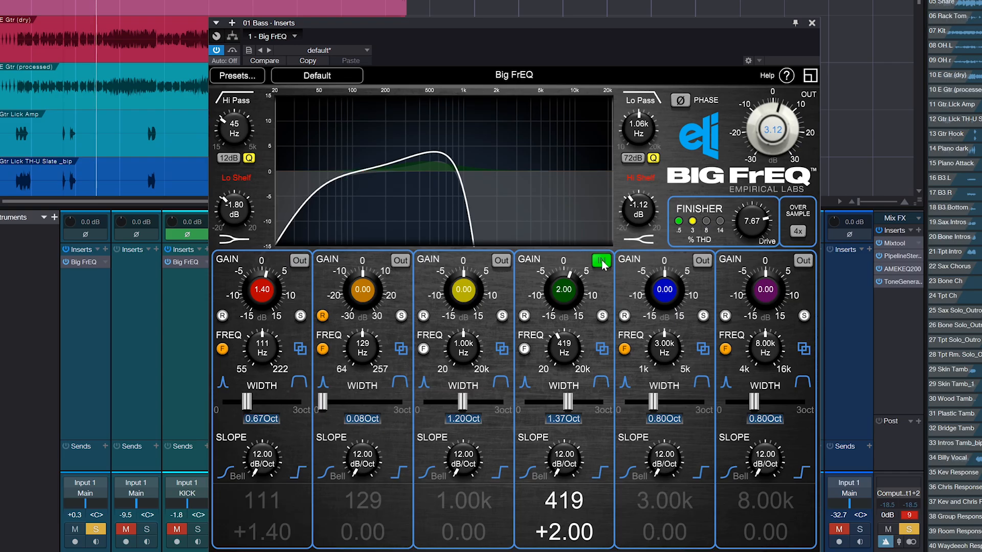
click(601, 261)
click(241, 102)
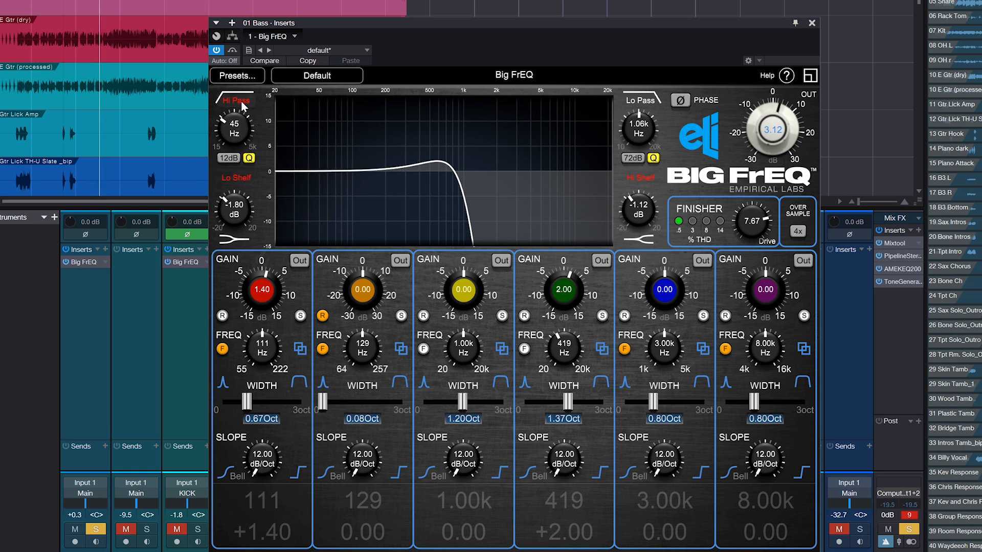
click(641, 101)
Sweep the Finisher's Drive down and back up to 7.73 with only the saturation acting on the bass
click(678, 221)
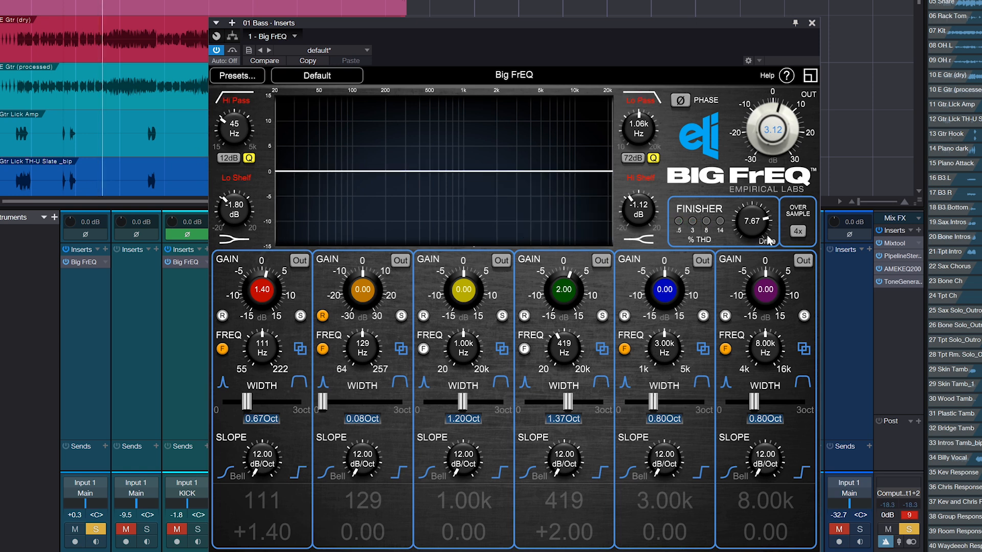
drag(769, 241, 753, 381)
drag(756, 222, 764, 95)
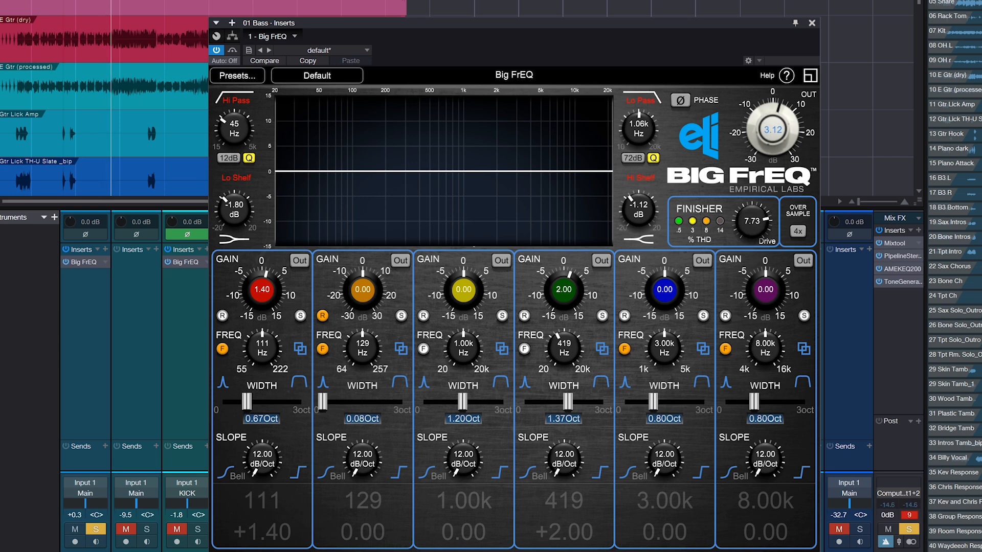
Switch the Hi Pass and Lo Pass filters and the 111 Hz and 419 Hz bands back in
click(236, 100)
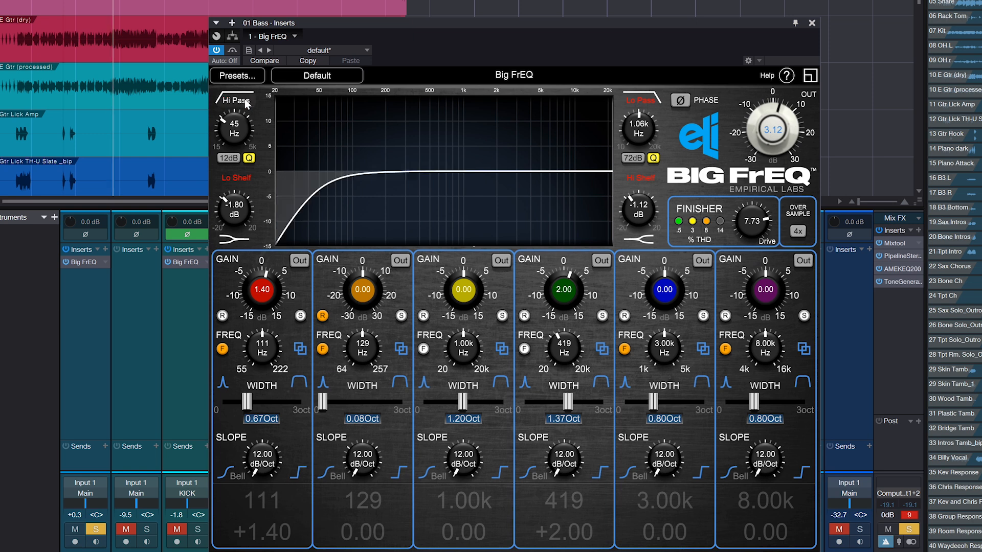
click(634, 98)
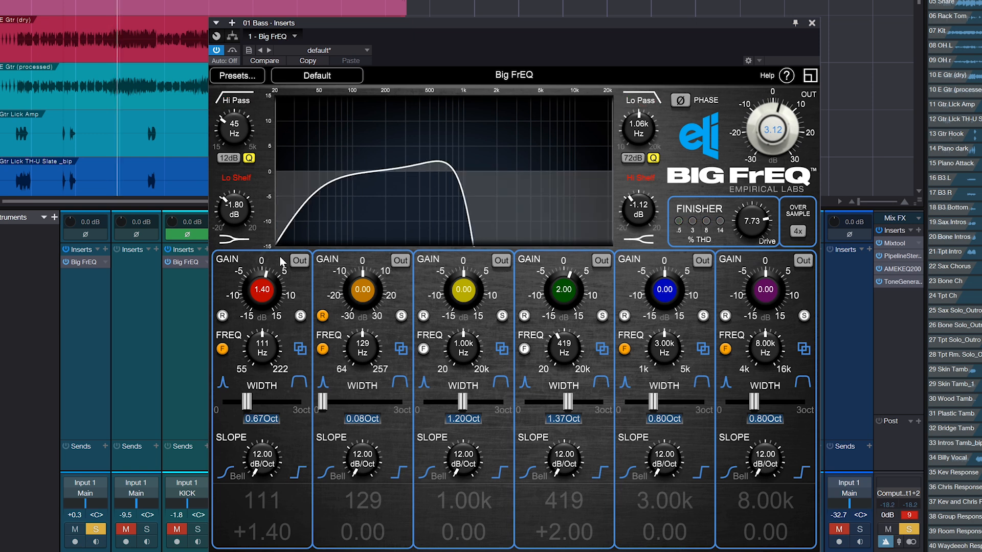
click(300, 260)
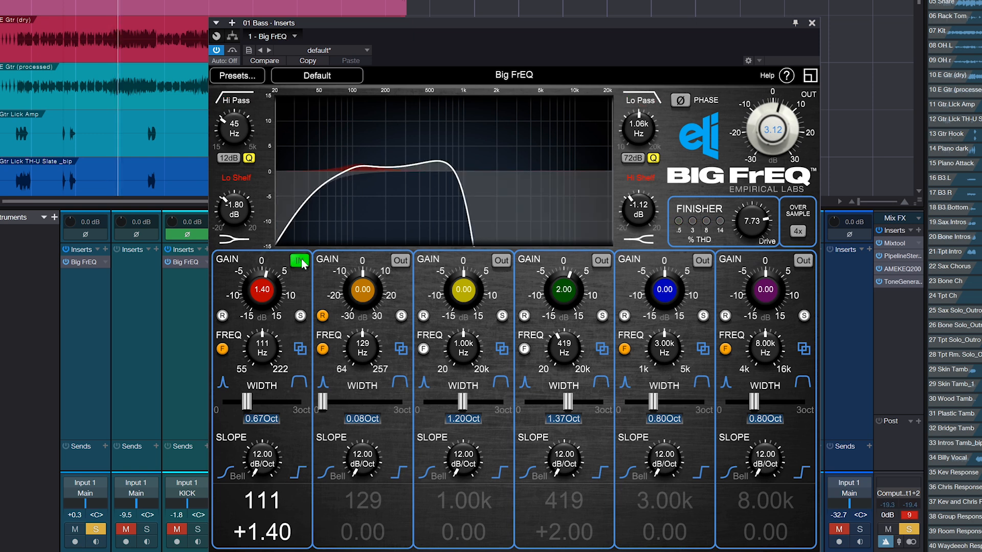
click(599, 261)
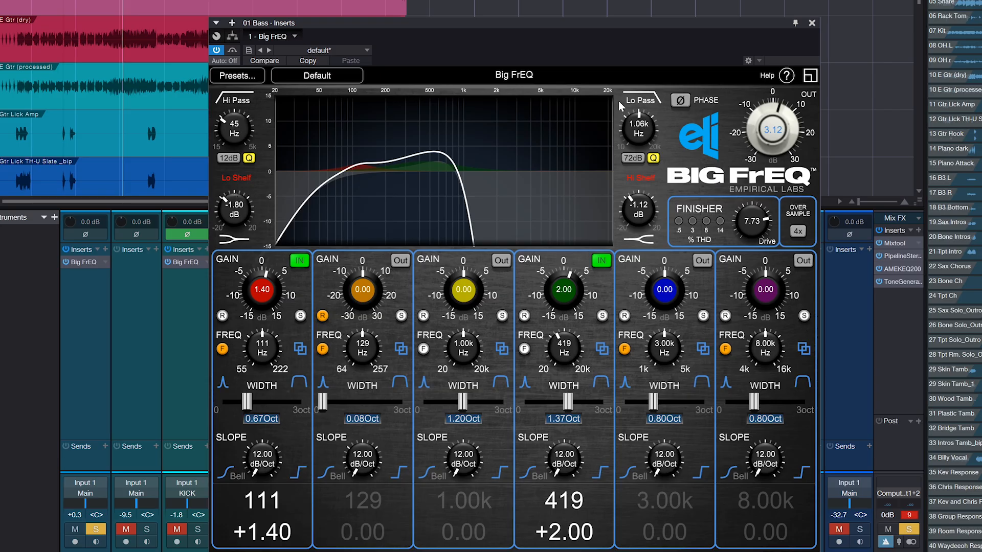
Bypass the Lo Pass filter and give the orange band the full frequency range, tuning it to 3.23 kHz
click(639, 100)
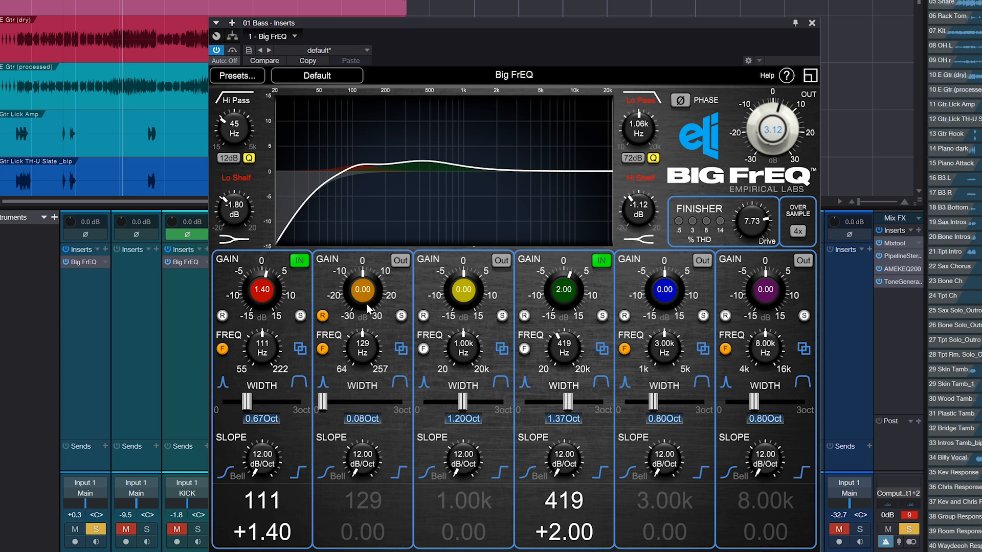
click(323, 350)
drag(364, 353, 370, 238)
drag(370, 346, 358, 369)
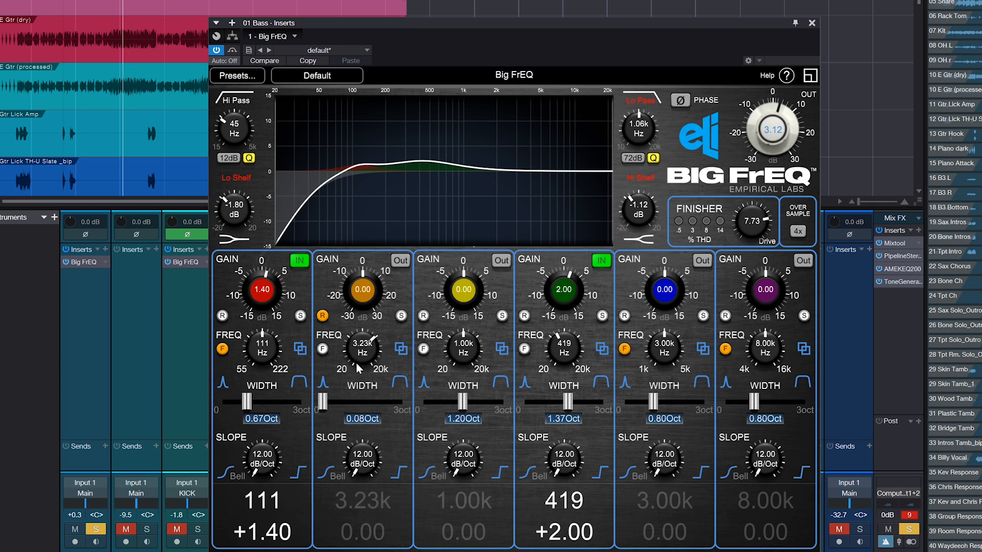
Alternate the orange band's frequency control between narrow and full range while tuning it, finishing at 143 Hz in full range
click(323, 350)
mouse_move(377, 358)
mouse_down()
mouse_move(363, 364)
mouse_move(364, 383)
mouse_move(365, 362)
mouse_up()
click(323, 349)
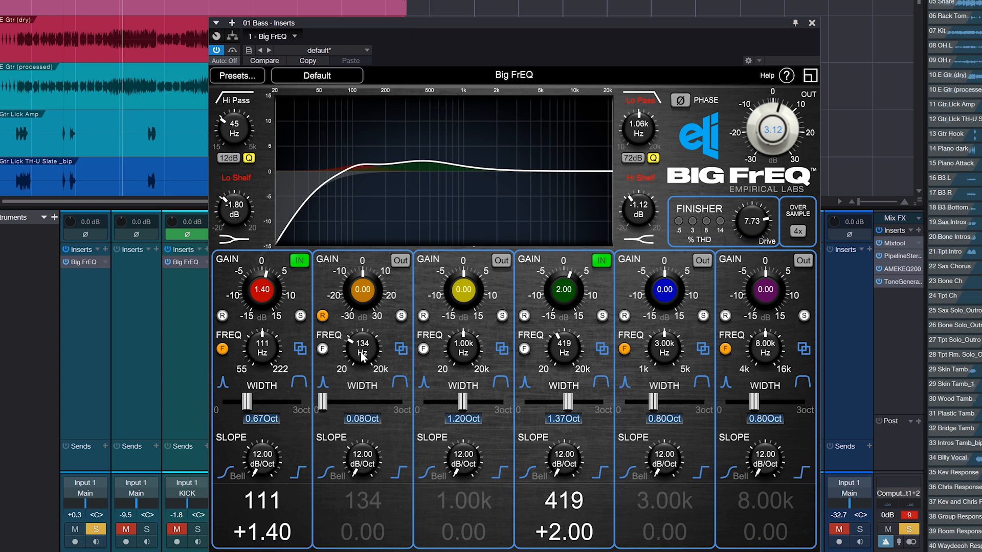
drag(364, 360, 367, 357)
click(322, 349)
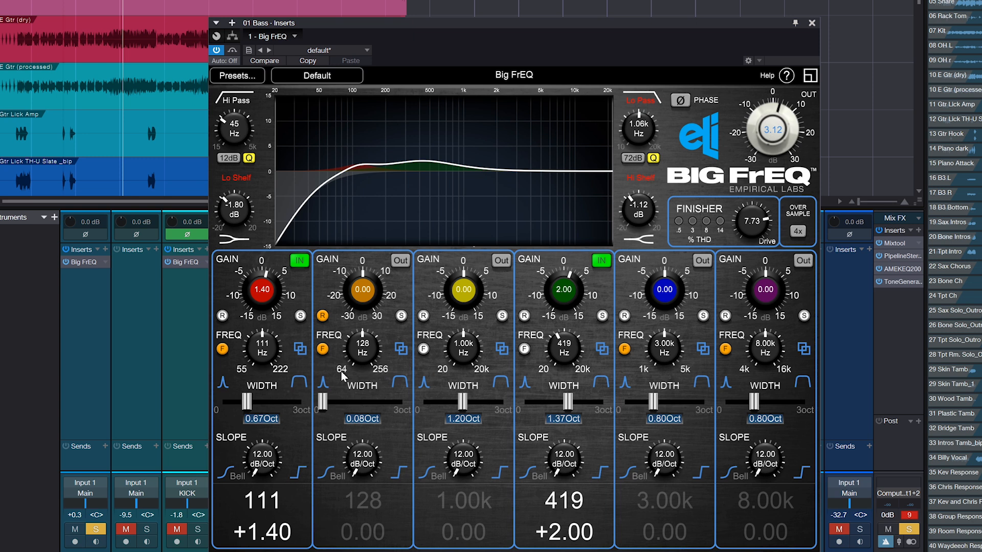
mouse_move(365, 367)
mouse_down()
mouse_move(368, 338)
mouse_move(370, 364)
mouse_move(369, 353)
mouse_up()
click(323, 349)
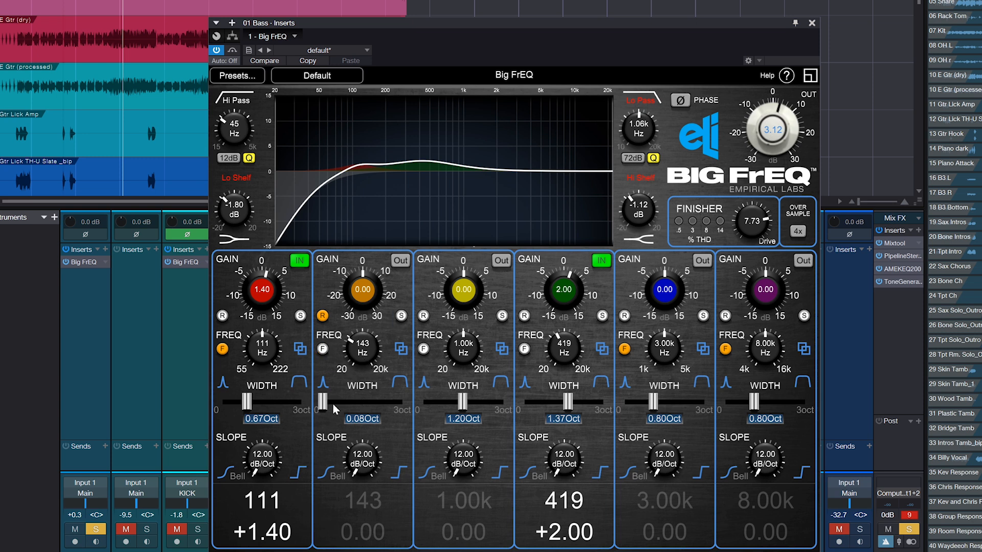
Switch in the orange band at 285 Hz with a width of 0.43 octaves and a gain of +7.80 dB
mouse_move(381, 302)
mouse_down()
mouse_move(374, 291)
mouse_move(373, 302)
mouse_up()
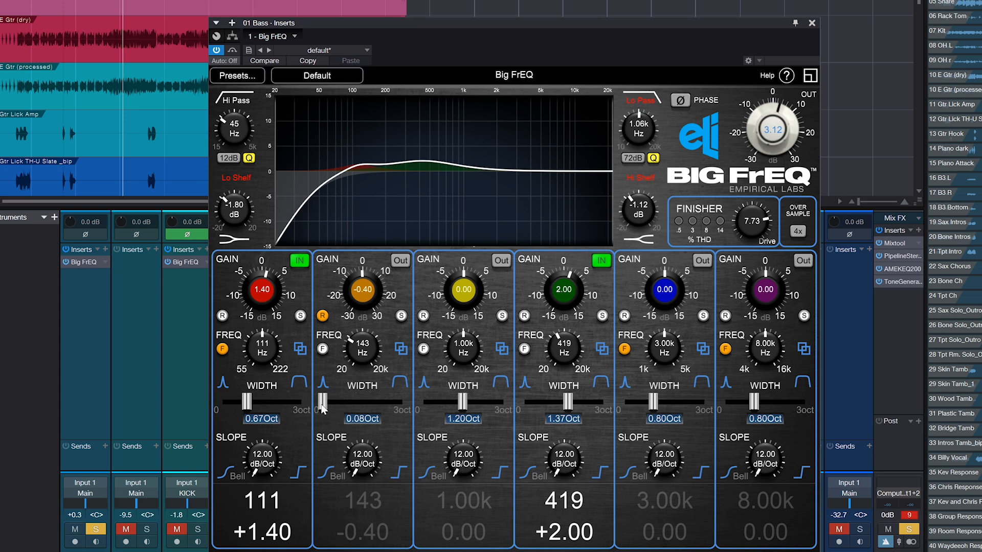
mouse_move(322, 407)
mouse_down()
mouse_move(377, 401)
mouse_move(339, 403)
mouse_up()
mouse_move(366, 358)
mouse_down()
mouse_move(371, 346)
mouse_move(369, 362)
mouse_up()
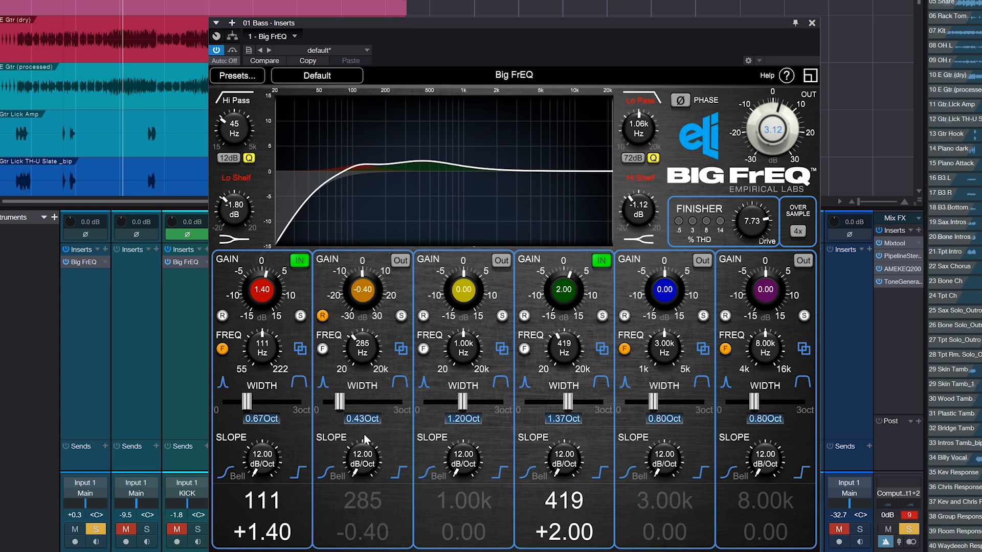
drag(369, 459, 356, 492)
click(400, 261)
drag(371, 314, 366, 306)
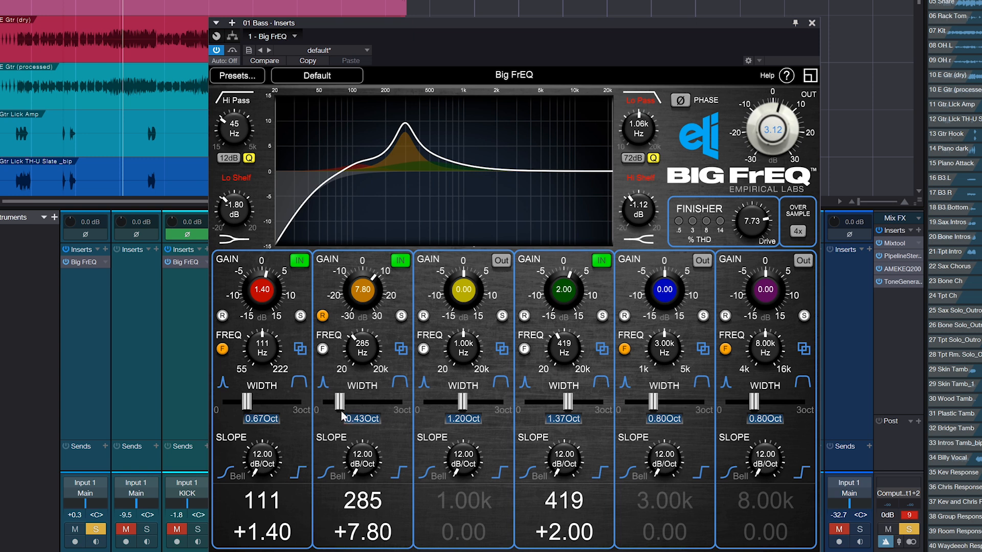
Widen the orange band's boost to 1.30 octaves and steepen its slope to 60 dB/Oct
drag(341, 415, 352, 412)
drag(355, 463, 373, 365)
mouse_move(364, 296)
mouse_down()
mouse_move(364, 287)
mouse_move(364, 297)
mouse_up()
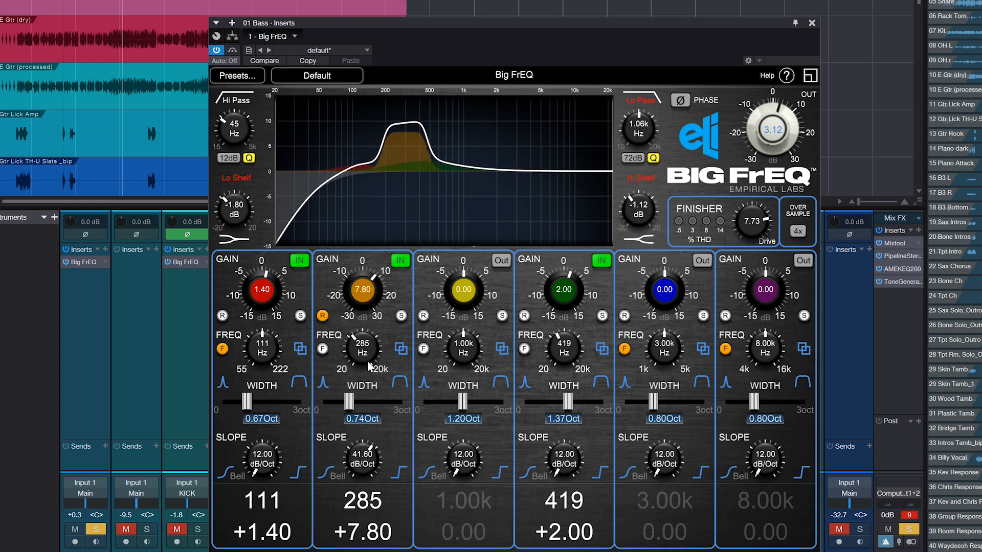
drag(351, 404, 366, 405)
drag(364, 469, 355, 524)
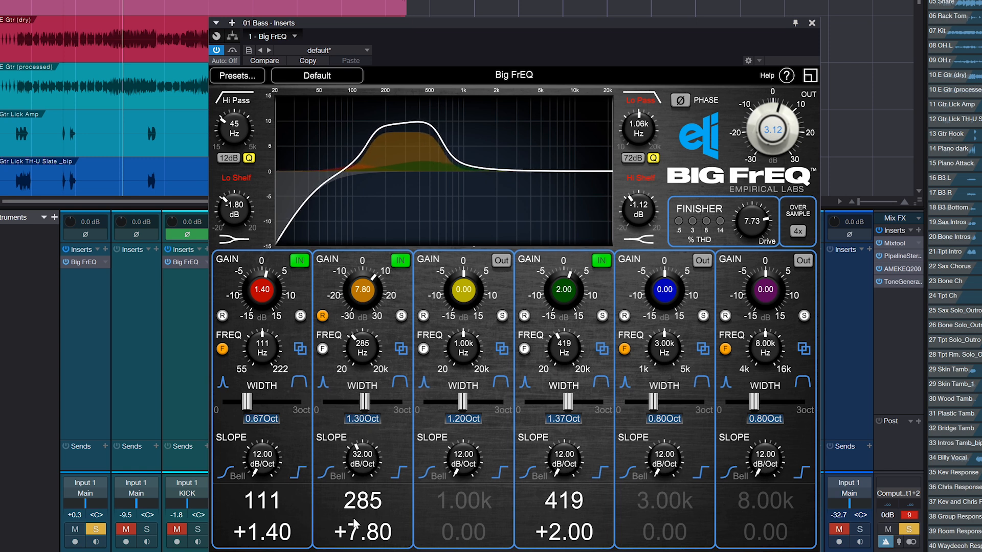
drag(364, 466, 382, 286)
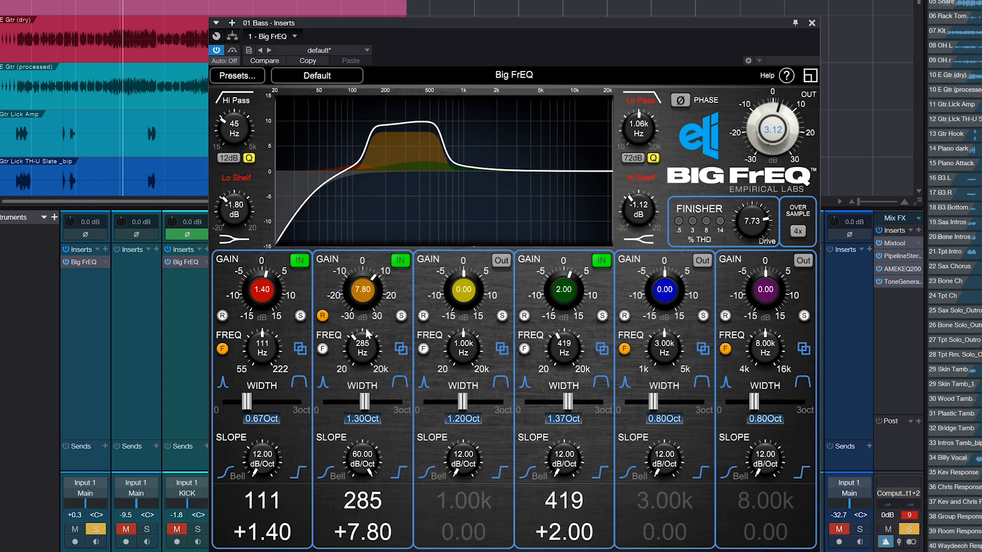
Fine-tune the orange band's gain to +7.40 dB and reset its slope to 12 dB/Oct
scroll(361, 298, down, 10)
scroll(361, 298, up, 9)
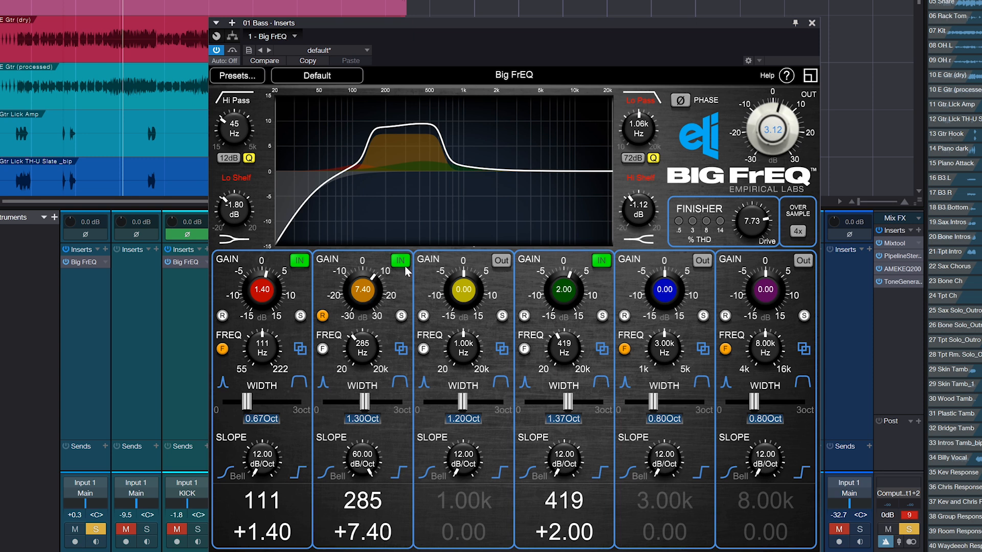
double_click(362, 473)
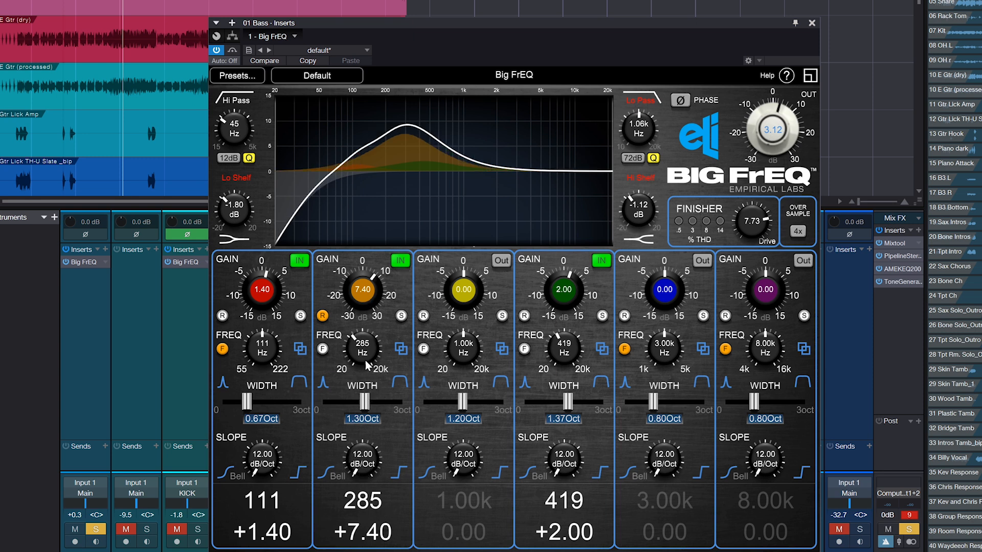
Set the orange band's gain to +5.60 dB and the yellow and blue bands' frequencies to 285 Hz
drag(359, 292, 359, 299)
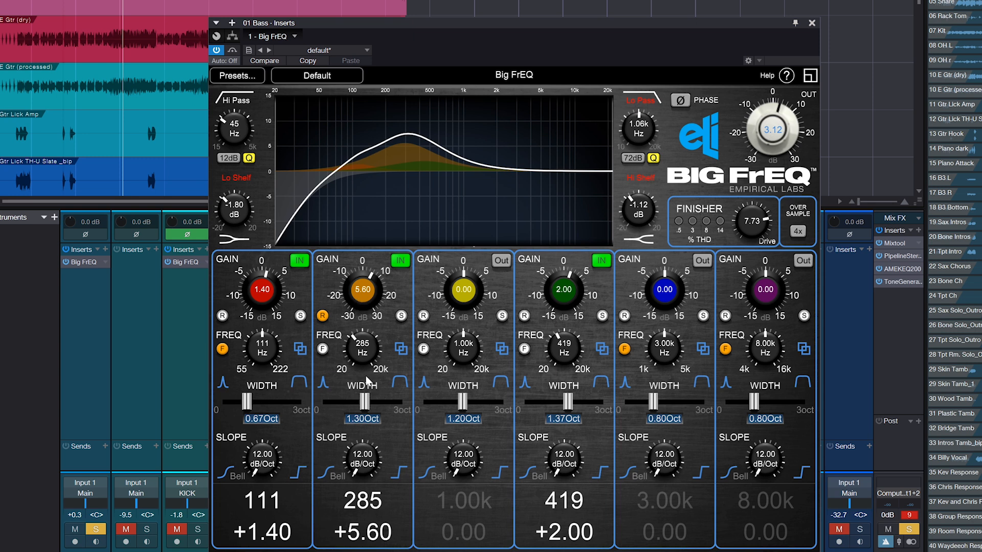
click(366, 504)
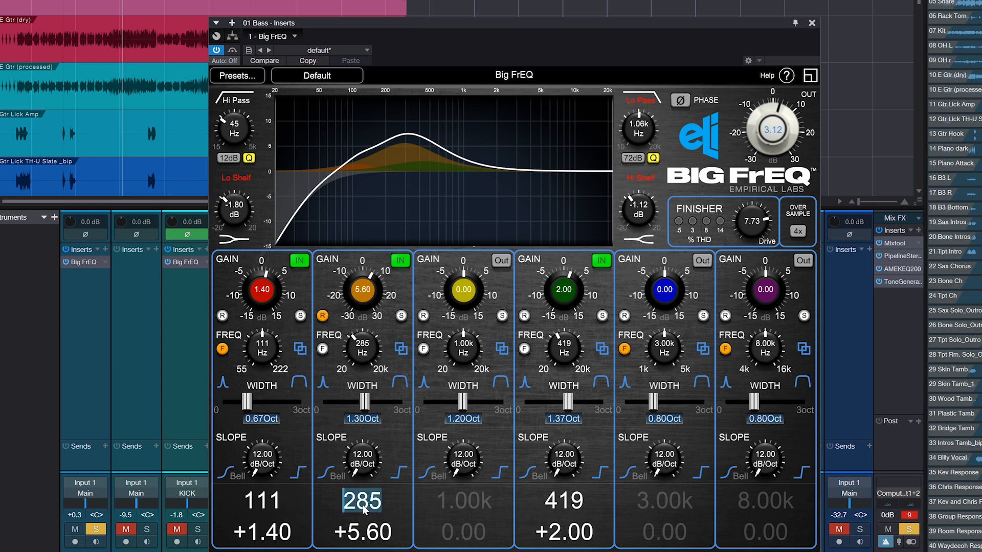
click(476, 506)
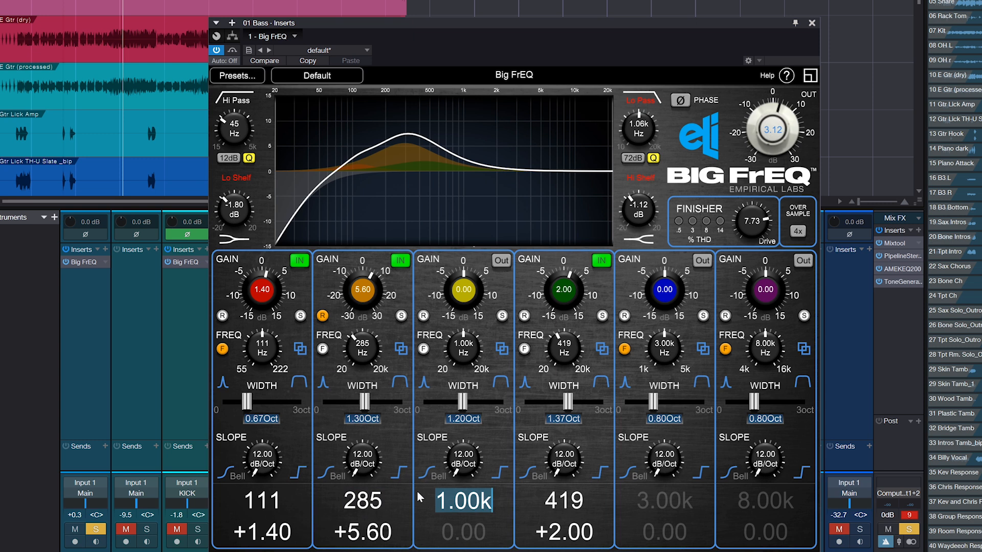
text(285)
click(670, 509)
text(285)
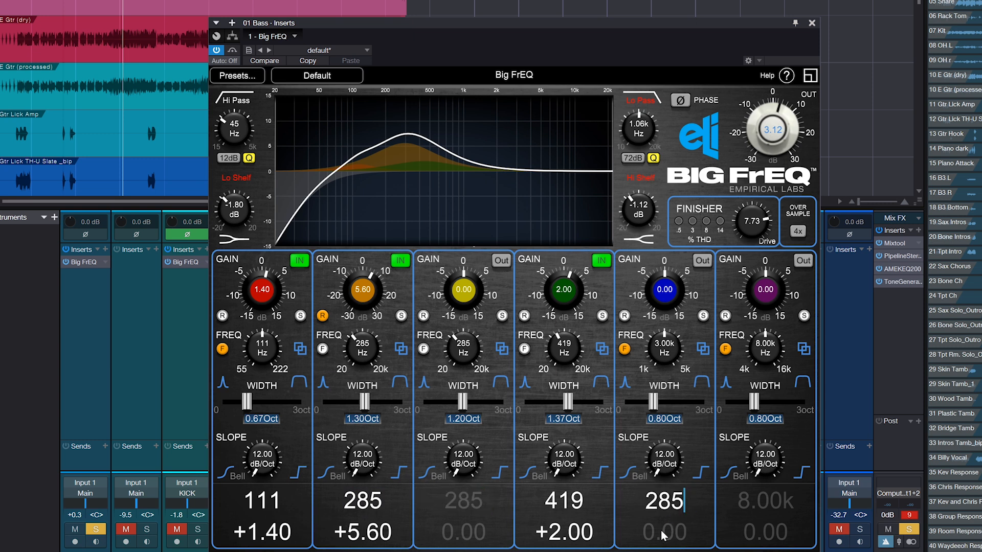
Copy the orange band's +5.60 dB gain value to the blue band
click(371, 507)
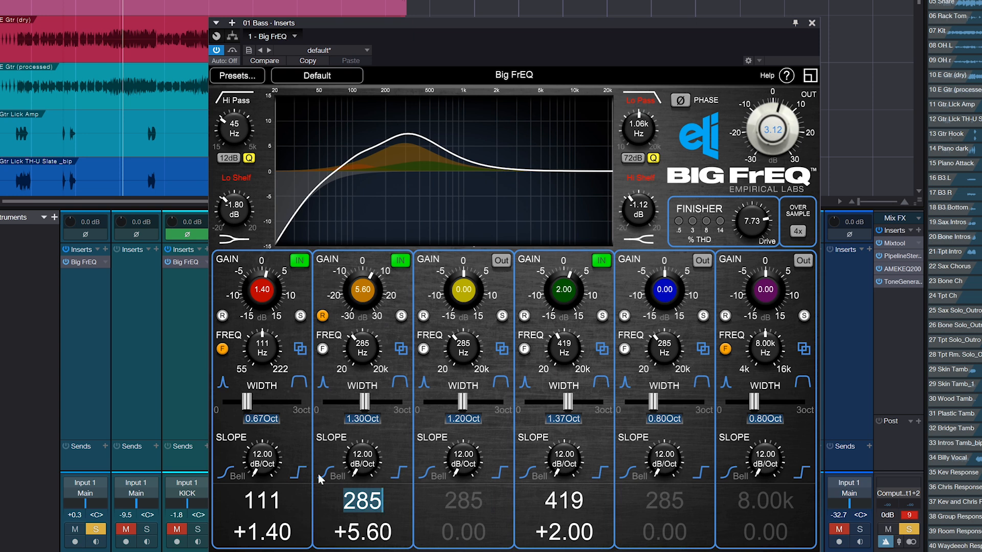
click(369, 533)
key(ctrl+c)
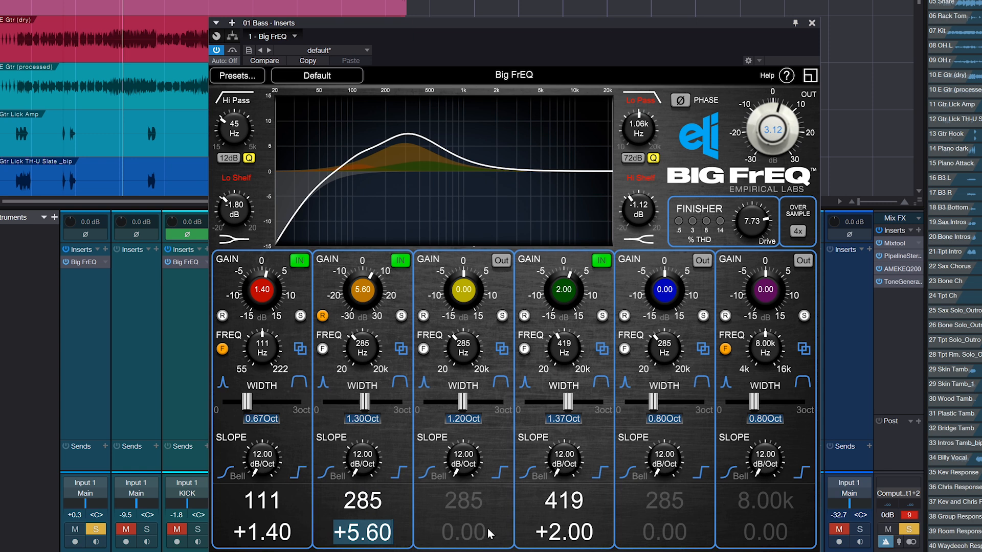
click(665, 527)
key(ctrl+v)
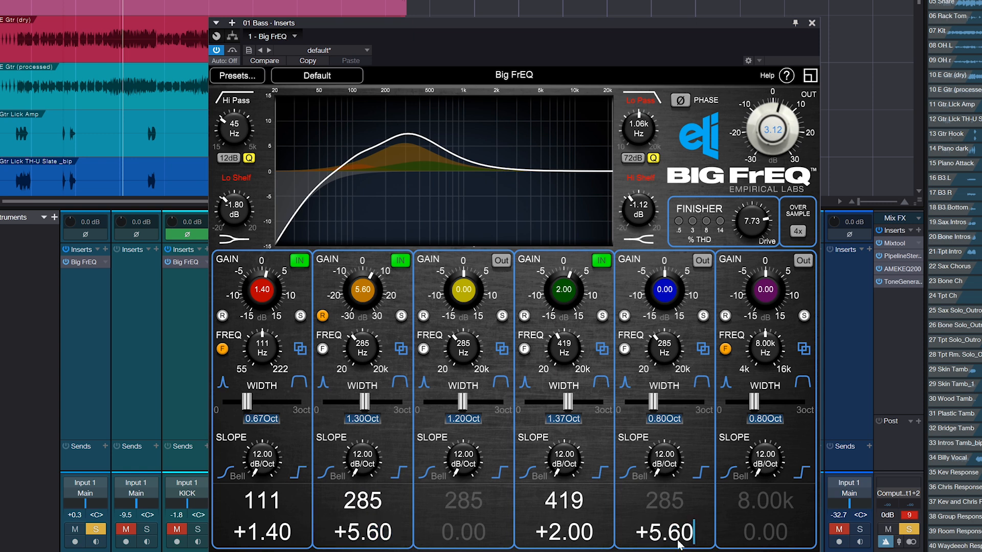
click(674, 511)
Tune the orange band's frequency to 81 Hz and set the output level to 3.92 dB
mouse_move(365, 368)
mouse_down()
mouse_move(373, 353)
mouse_move(365, 381)
mouse_up()
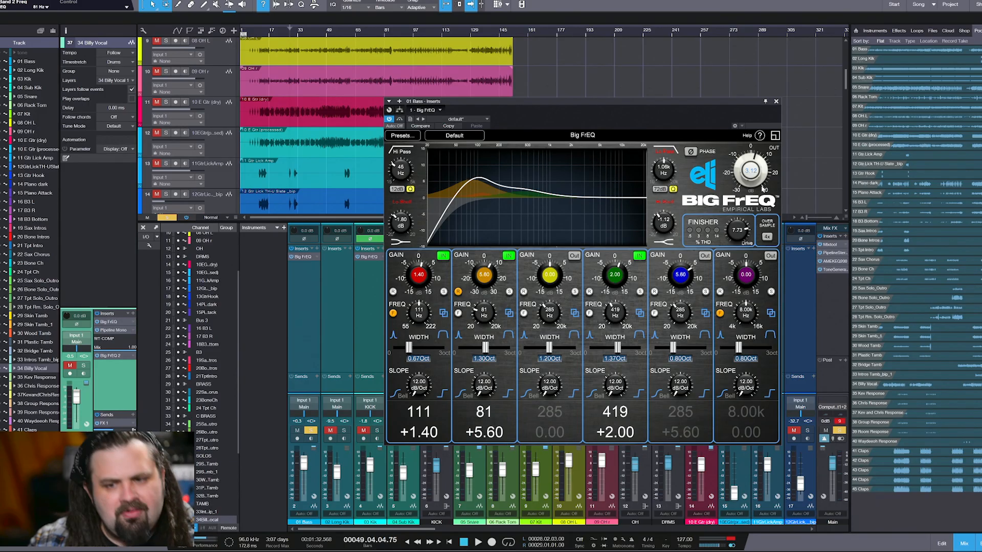
drag(751, 182, 747, 176)
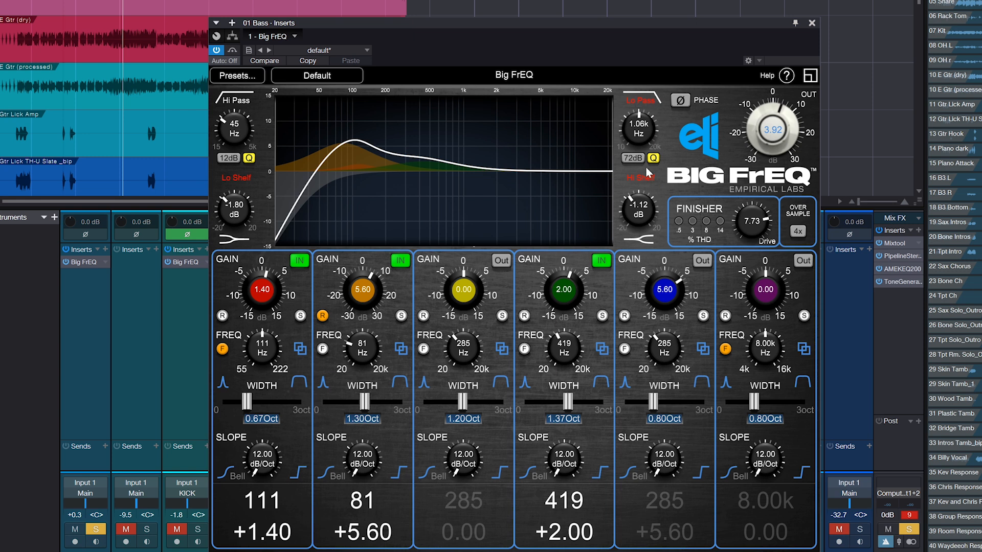
Toggle the yellow band in and out repeatedly, finishing with it switched out
click(502, 260)
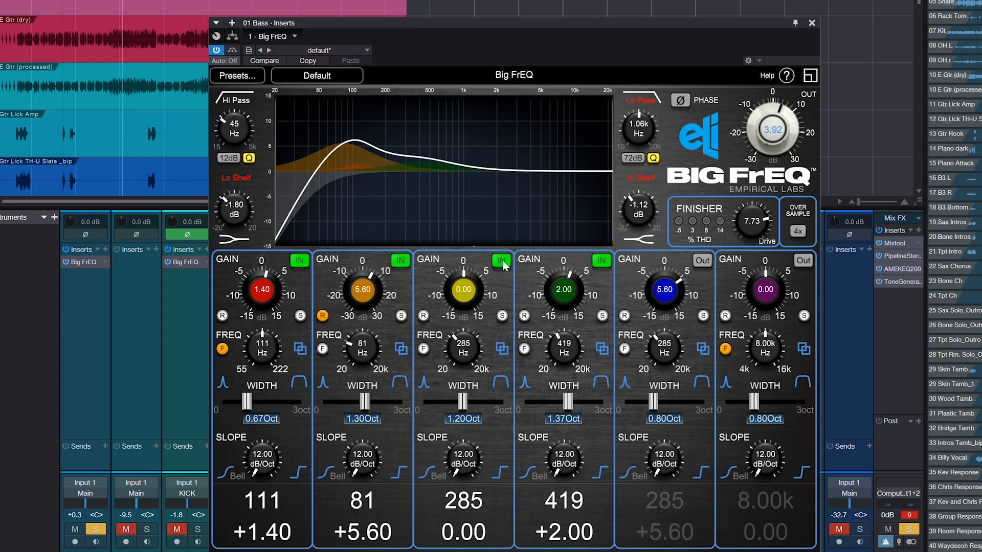
click(502, 261)
click(502, 261)
click(503, 262)
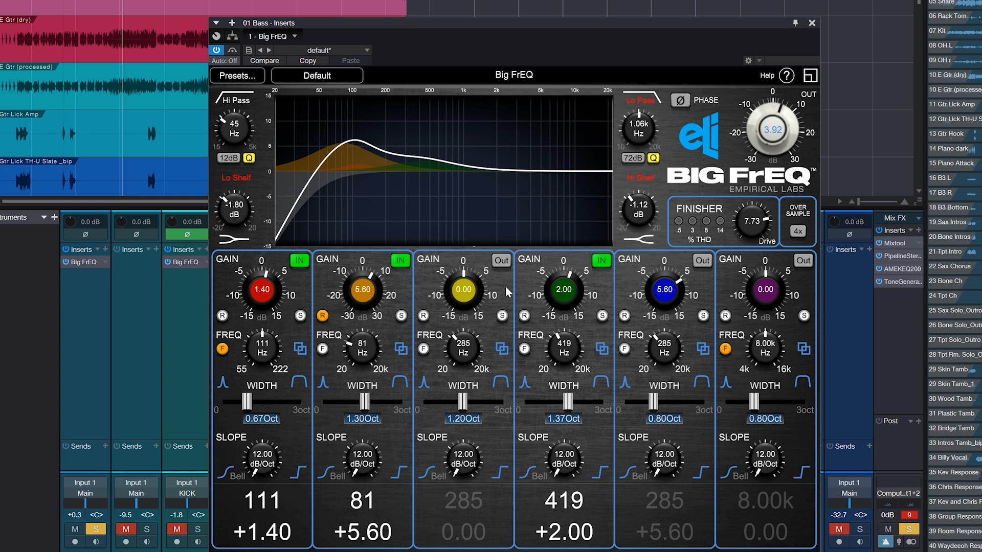
Switch in the Hi Shelf and Lo Pass filters, toggling each to compare and finishing with both active
click(646, 183)
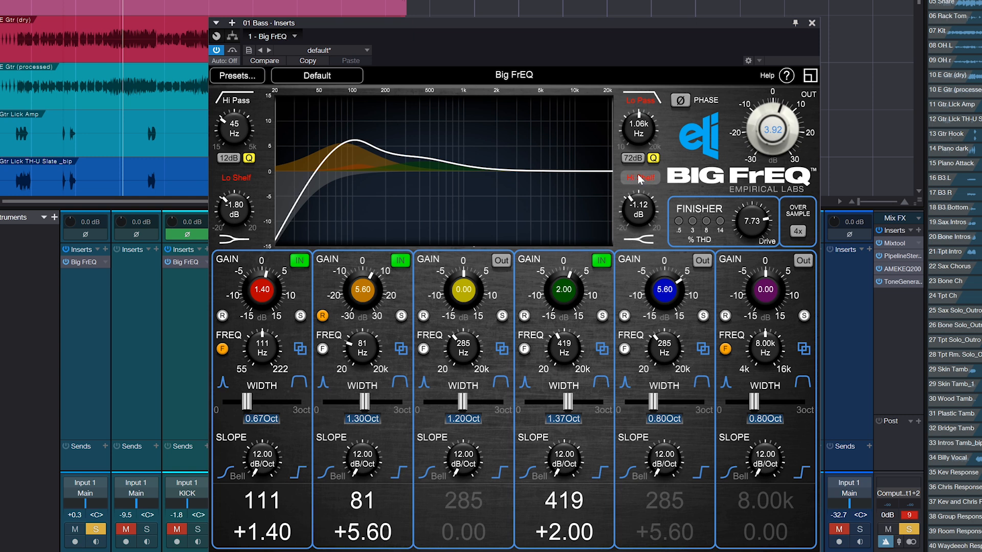
click(641, 100)
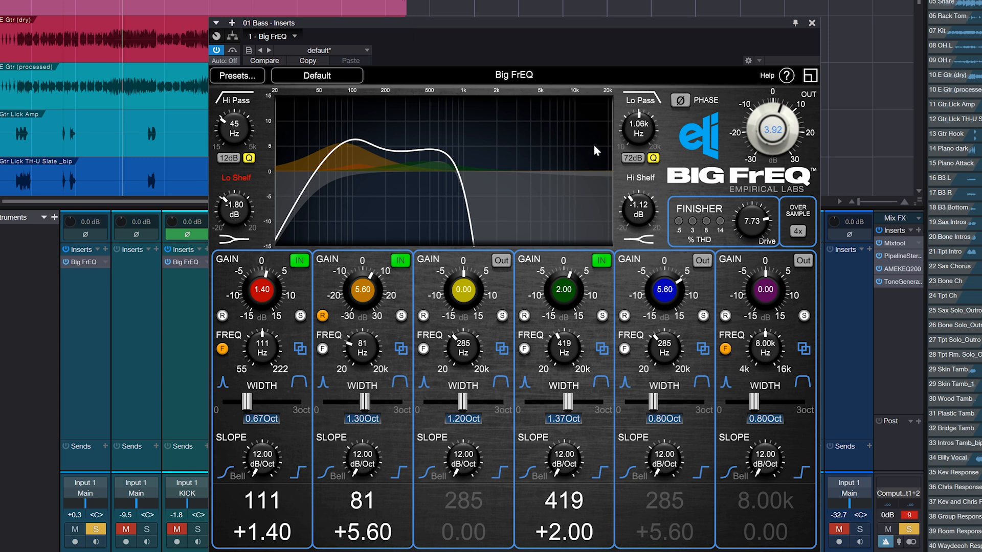
click(644, 100)
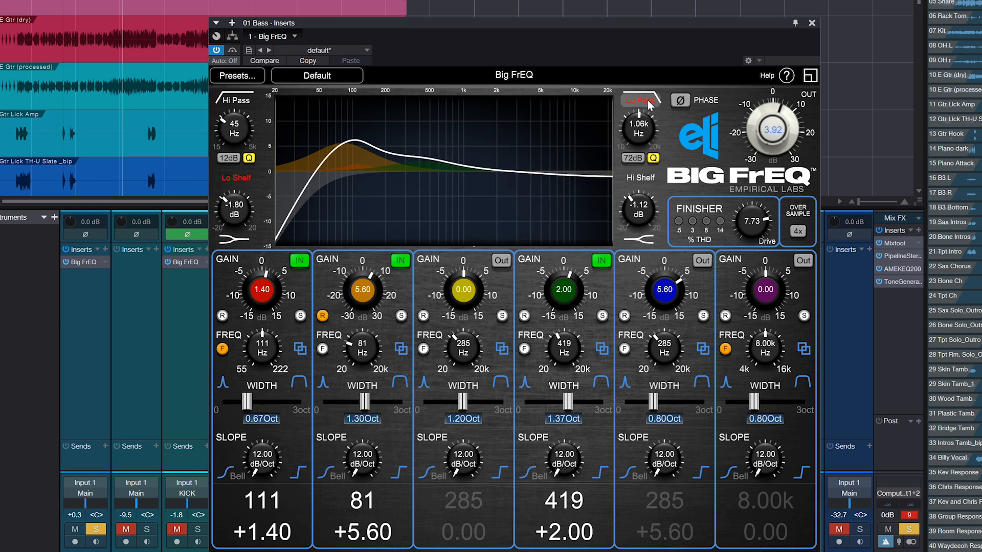
click(644, 100)
click(646, 177)
click(646, 177)
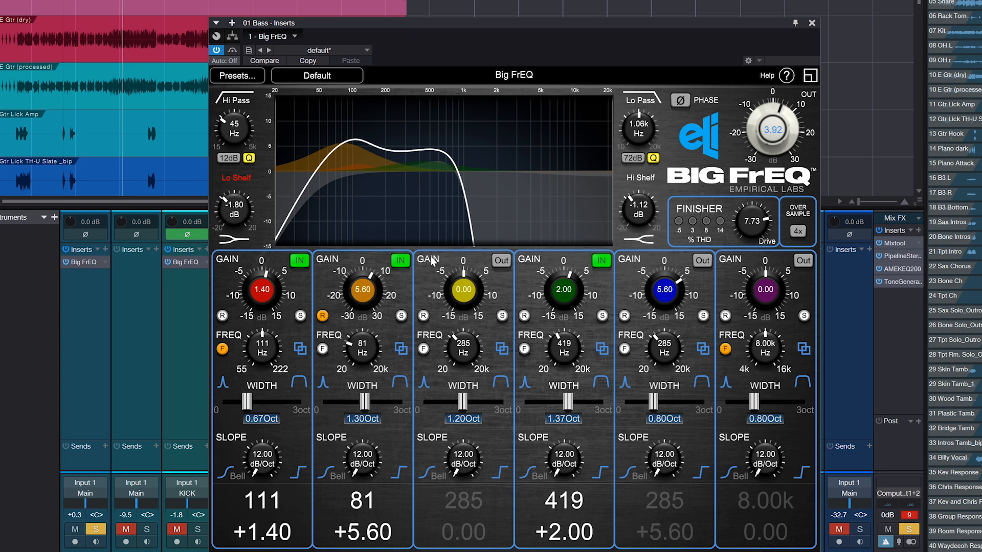
Toggle the Hi Shelf repeatedly and the Lo Pass once off and on, finishing with both filters active
click(640, 179)
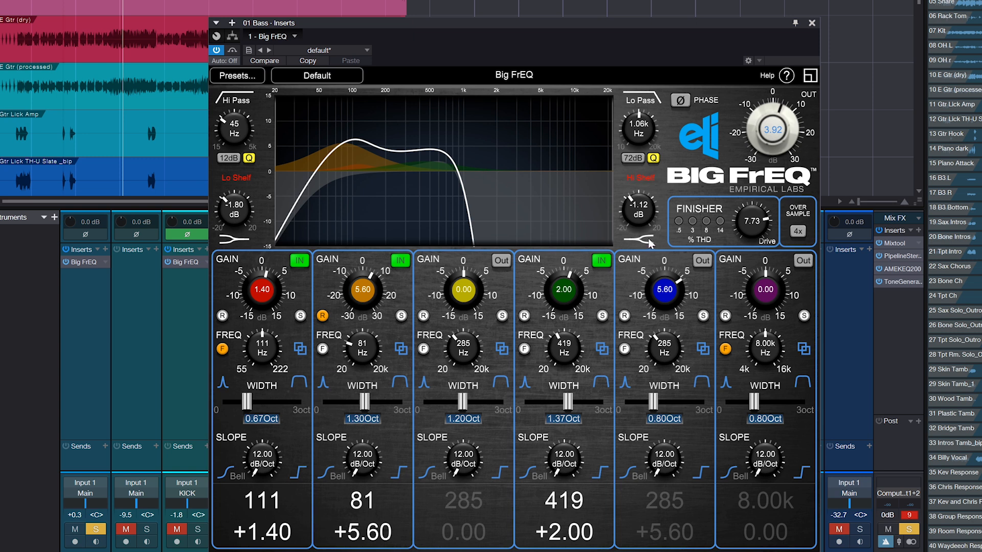
click(644, 181)
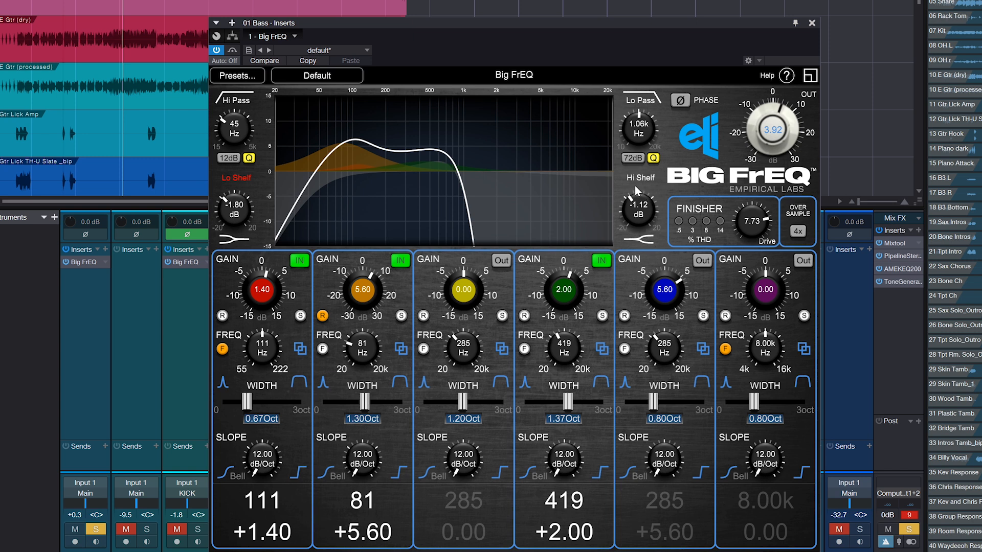
click(638, 182)
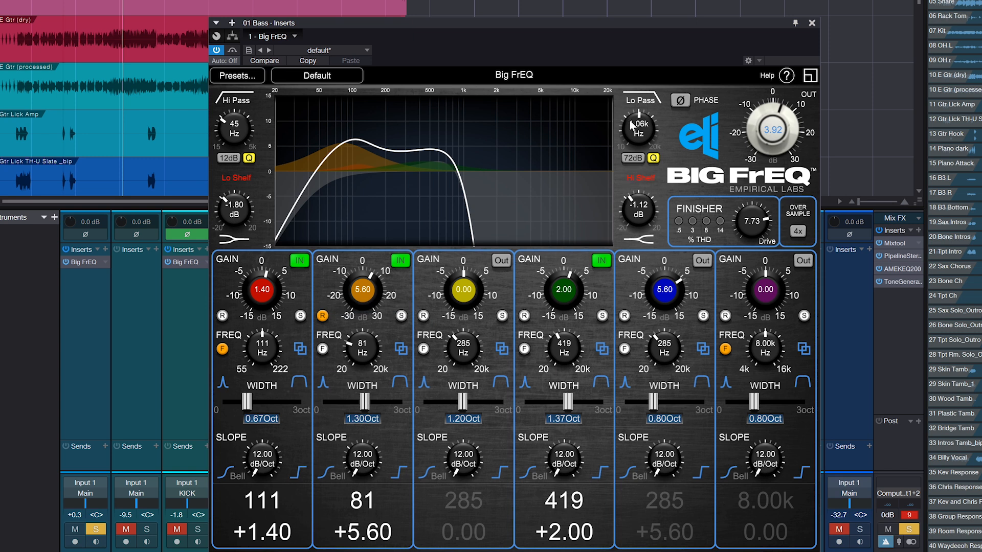
click(645, 179)
click(646, 180)
click(646, 102)
click(646, 102)
click(642, 176)
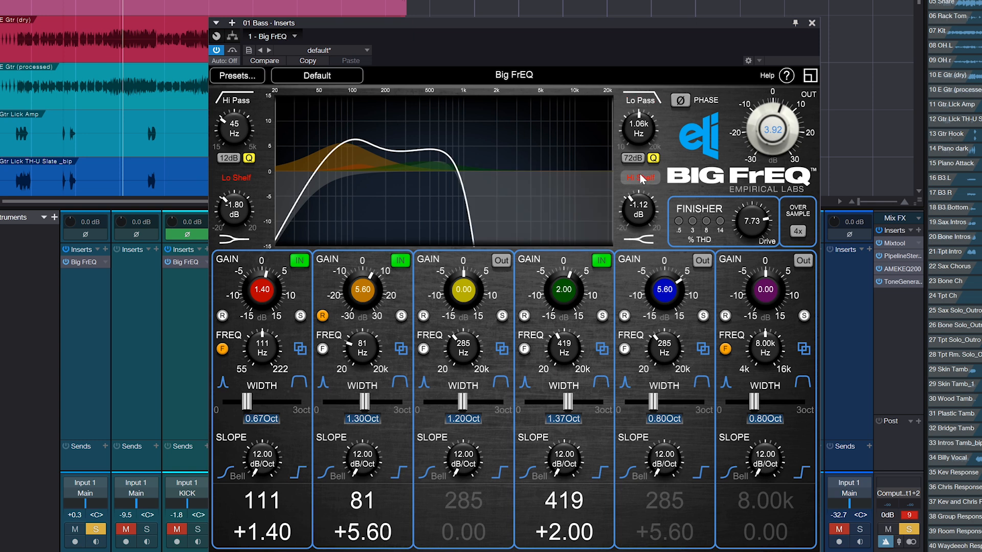
Toggle the Finisher and the orange band, returning each to its starting state
click(689, 209)
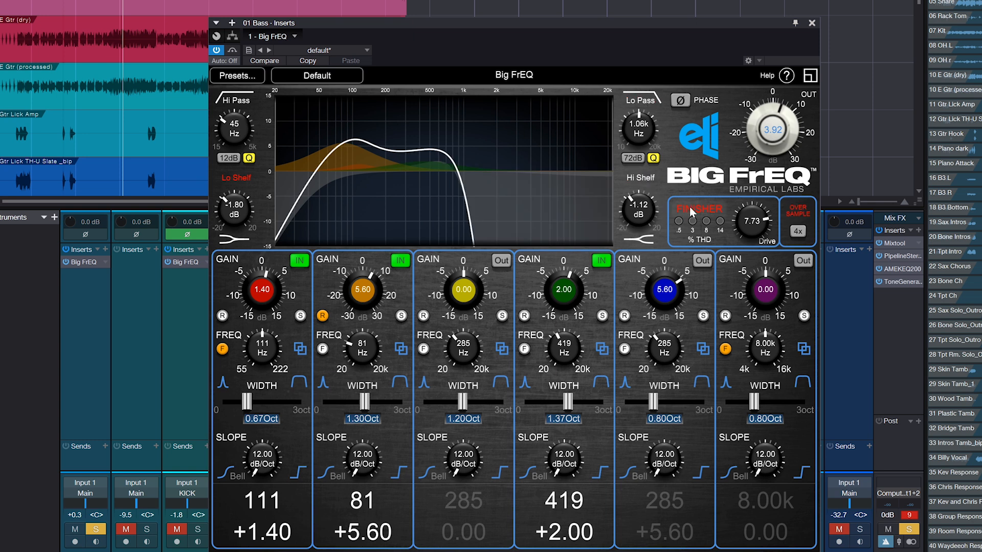
click(689, 207)
click(400, 261)
click(400, 262)
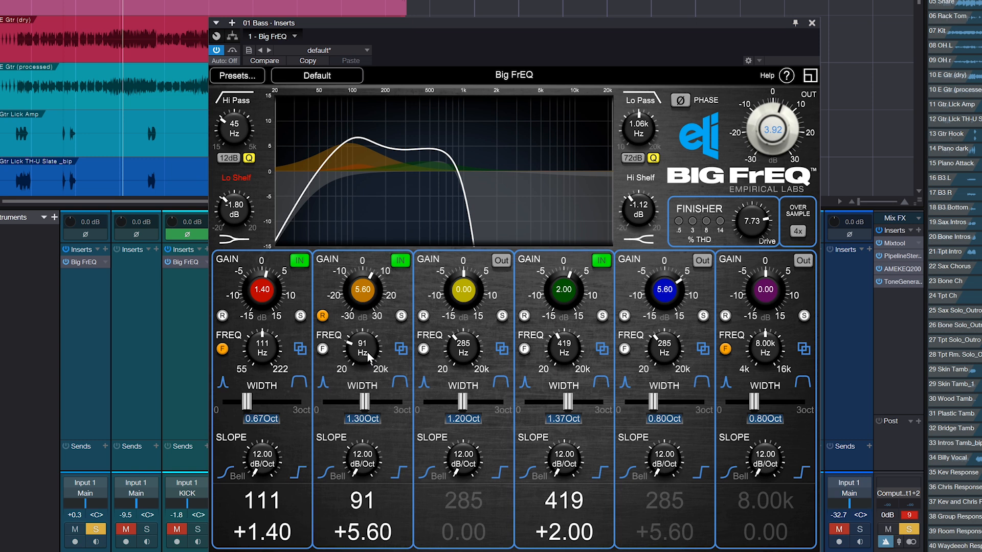
Switch the yellow band's frequency control to narrow range, tune it to 278 Hz, and close the equalizer window
click(421, 350)
drag(474, 352, 469, 355)
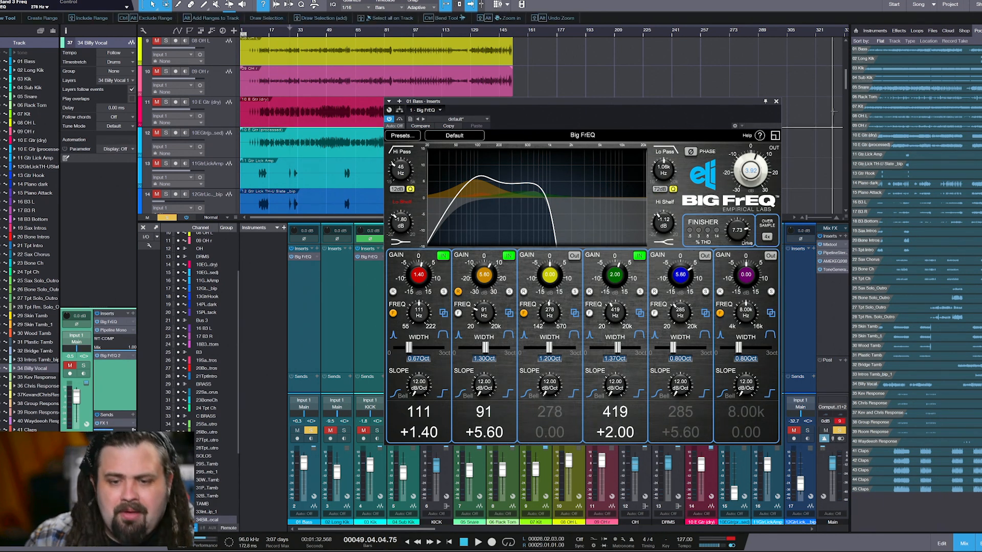
click(776, 101)
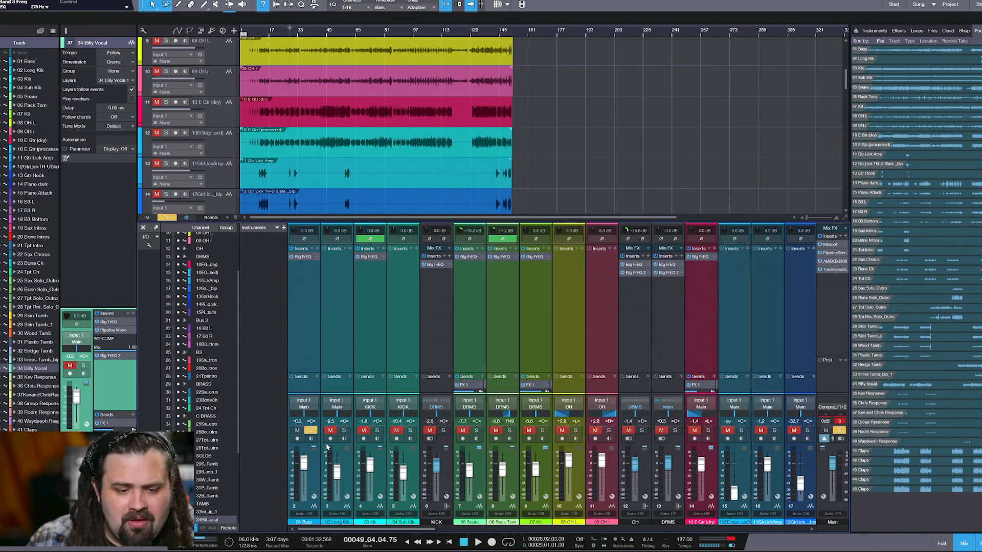
Unsolo the 01 Bass channel and solo the KICK bus in the mixer
click(310, 431)
mouse_move(333, 531)
mouse_down()
mouse_move(345, 531)
mouse_move(328, 530)
mouse_up()
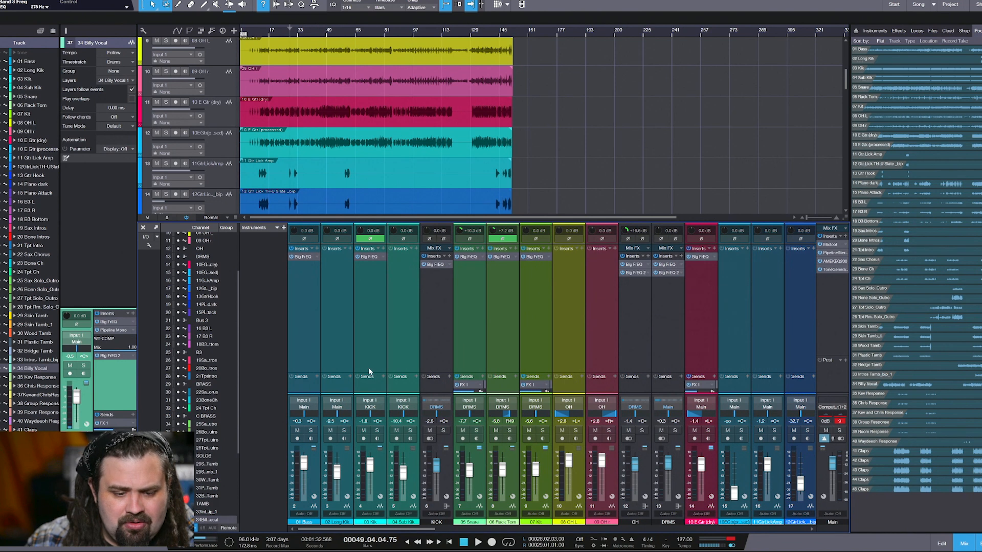
click(443, 431)
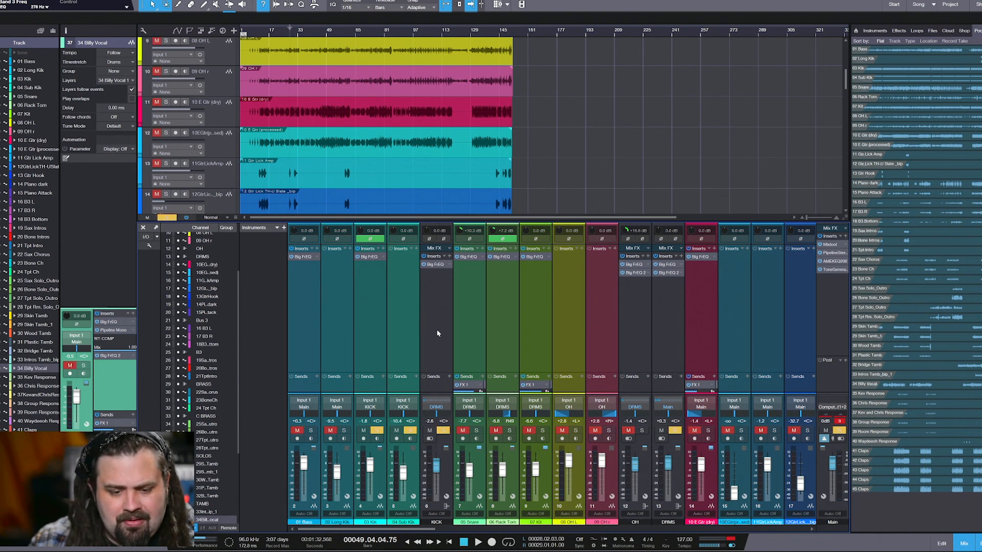
Select the 04 Sub Kik and 03 Kik channels alternately, finishing on 03 Kik
click(400, 271)
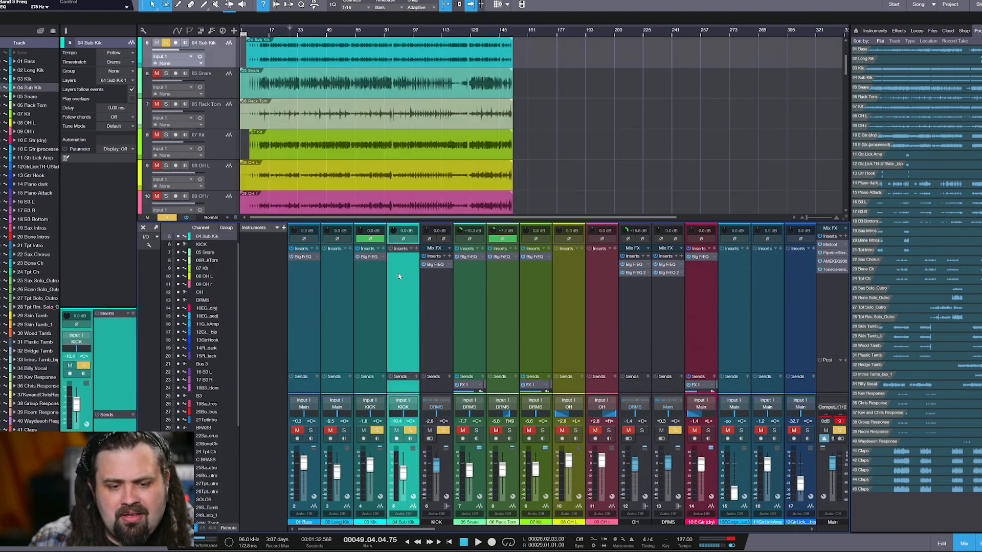
click(369, 303)
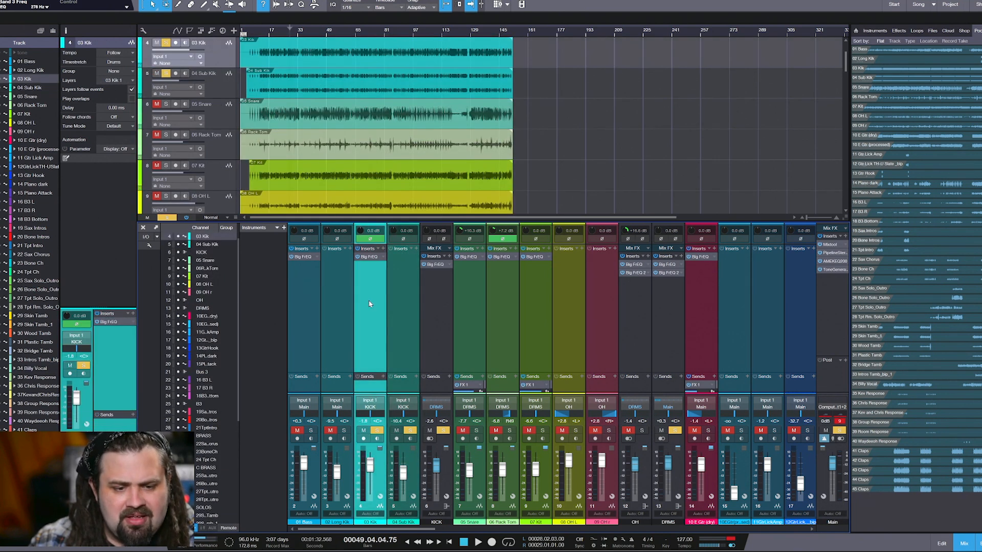
click(405, 306)
click(368, 311)
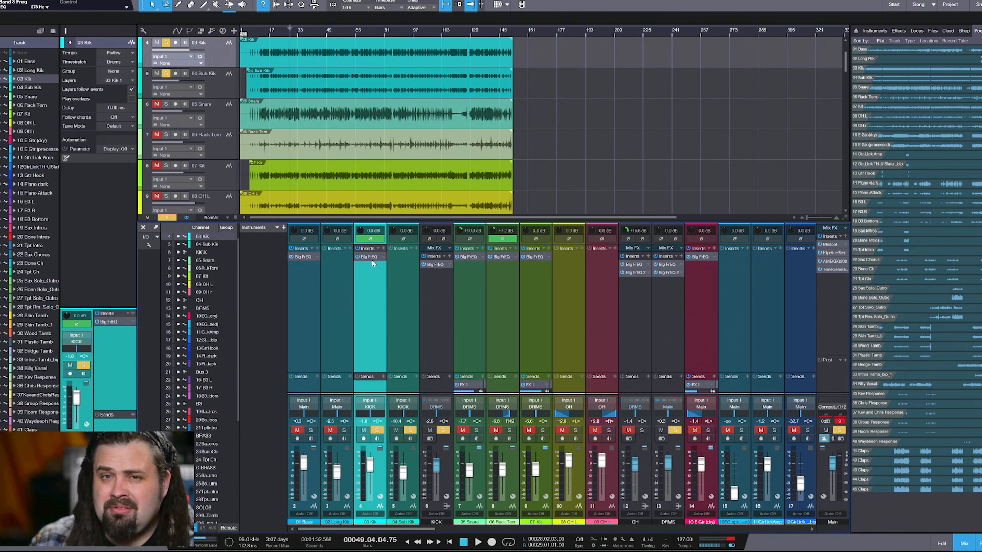
Open the KICK bus's Big FrEQ, place its window clear of the kick channels, and start playback
click(434, 264)
drag(357, 122, 741, 133)
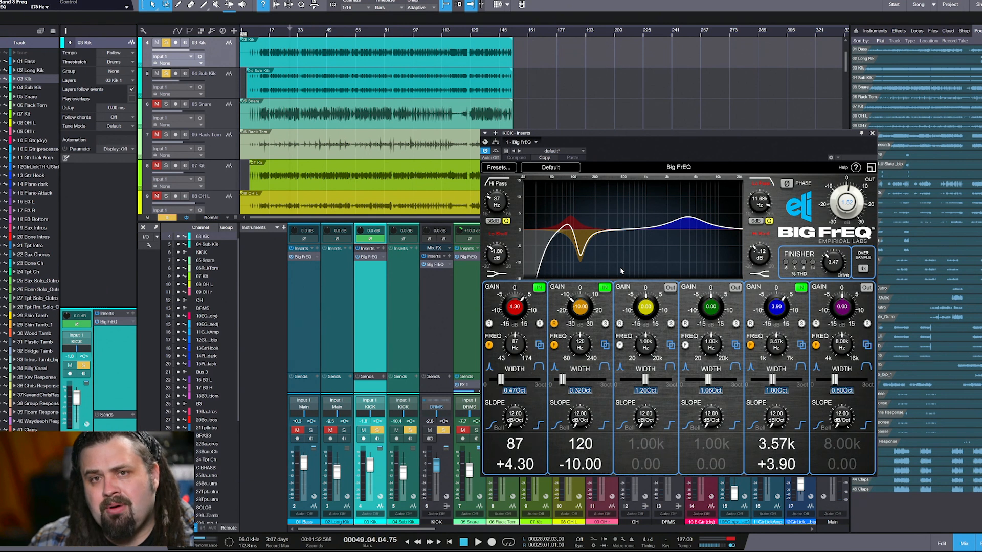
key(space)
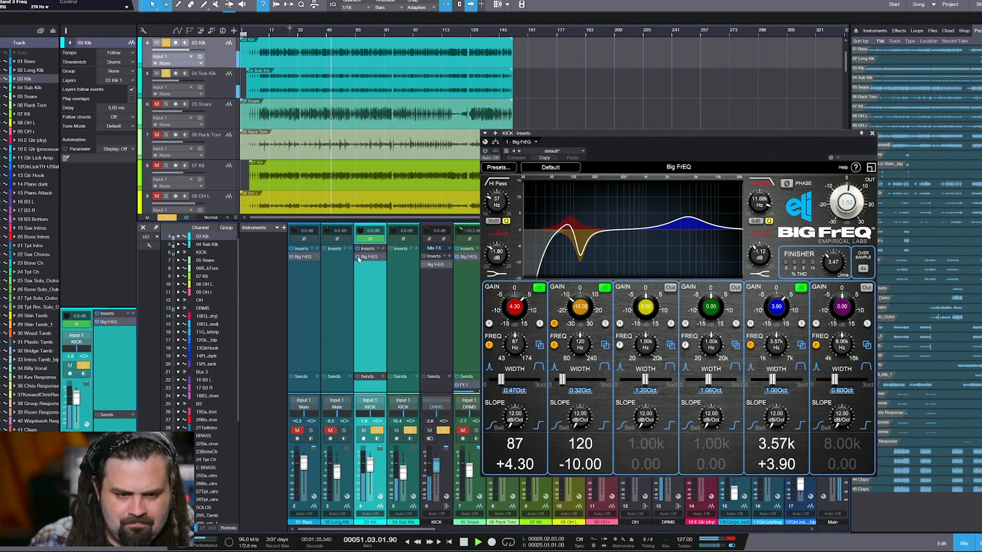
Audition 03 Kik alone and 04 Sub Kik alone by changing their solos, finishing with playback stopped and neither soloed
click(410, 431)
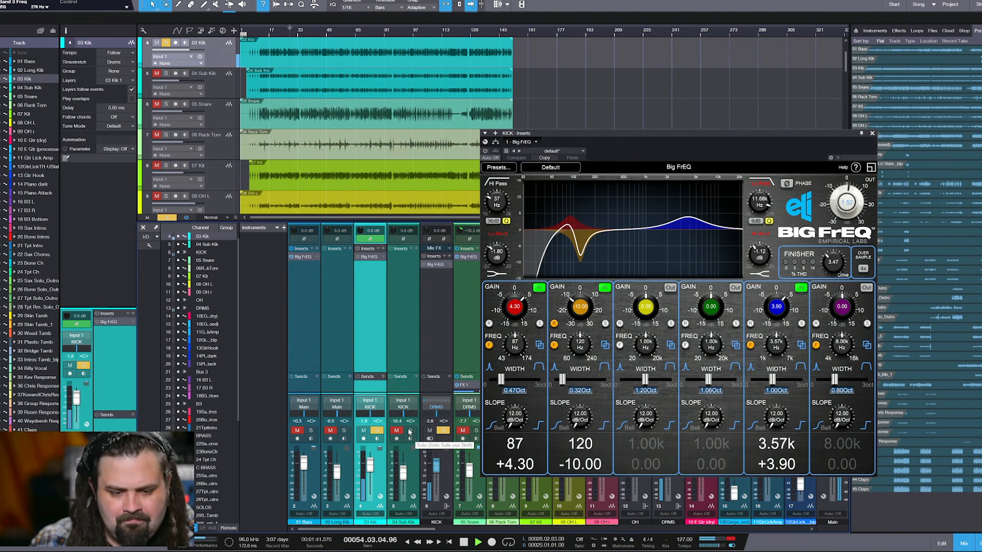
key(space)
click(377, 432)
click(412, 432)
key(space)
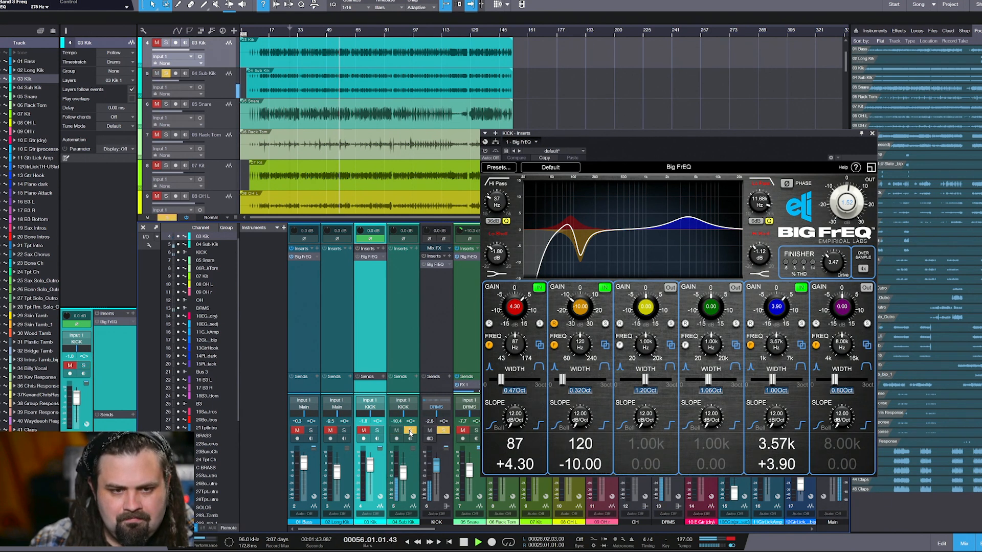
key(space)
click(410, 432)
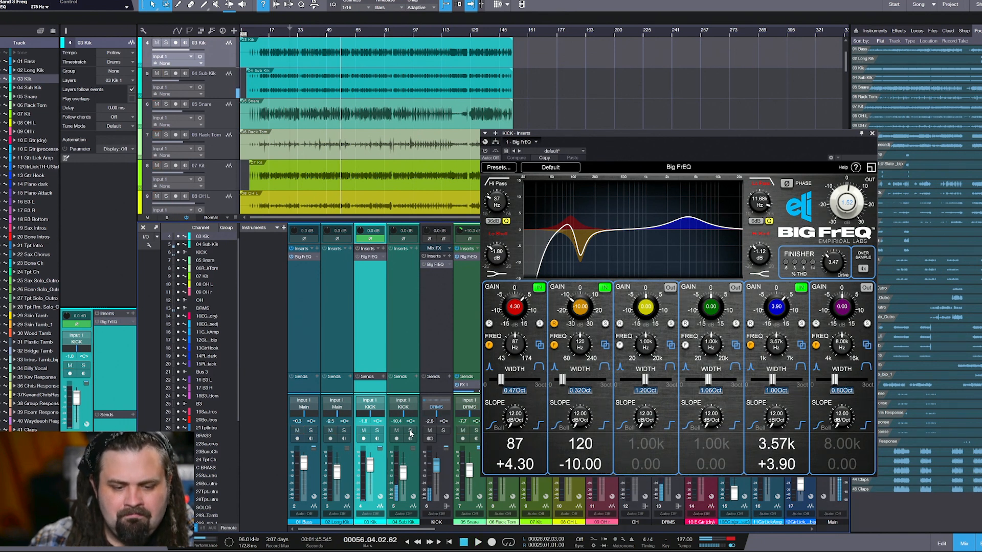
Open the Big FrEQ on the 03 Kik channel and play that channel soloed
click(371, 259)
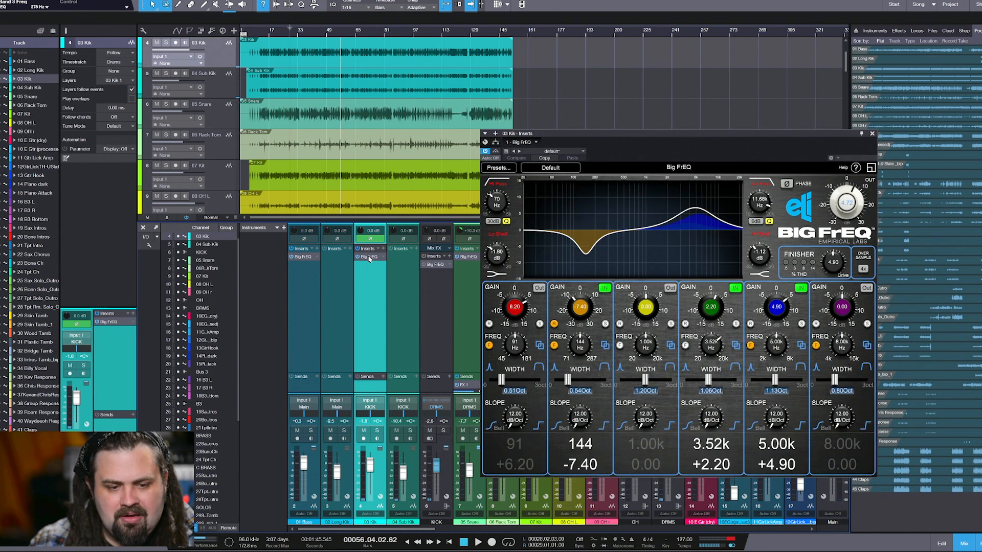
key(space)
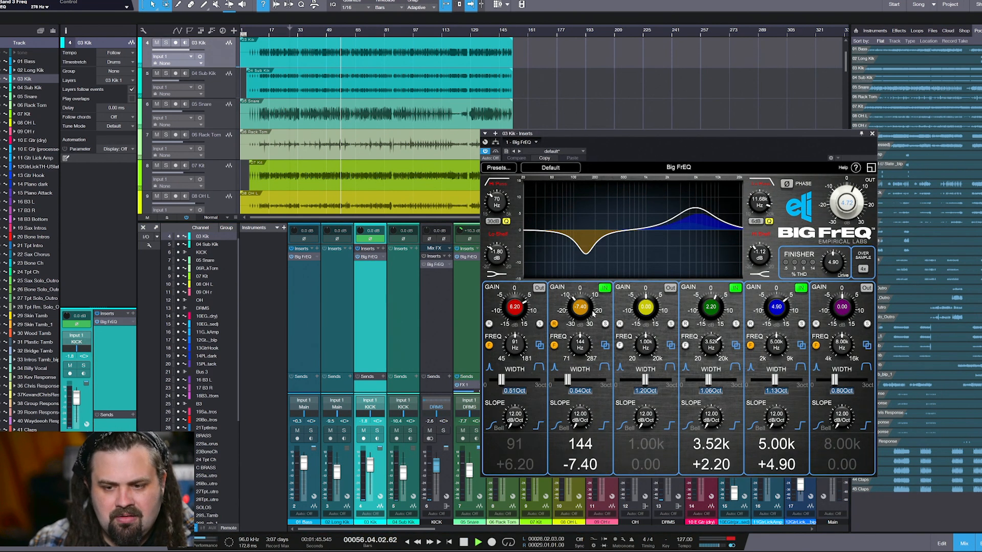
click(376, 431)
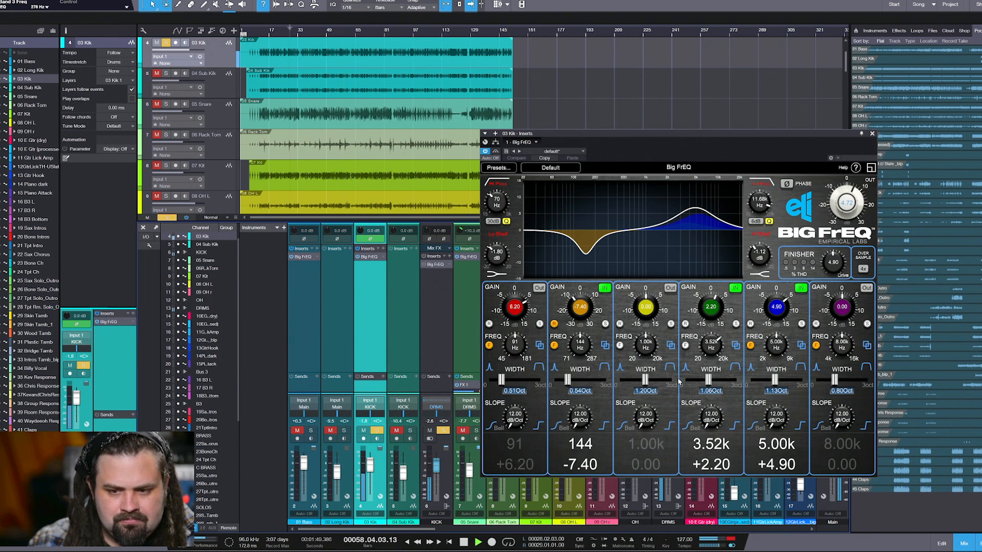
Reset the 03 Kik Finisher drive to 0, and audition bands 2, 4 and 5 by bypassing and re-enabling each one
double_click(831, 265)
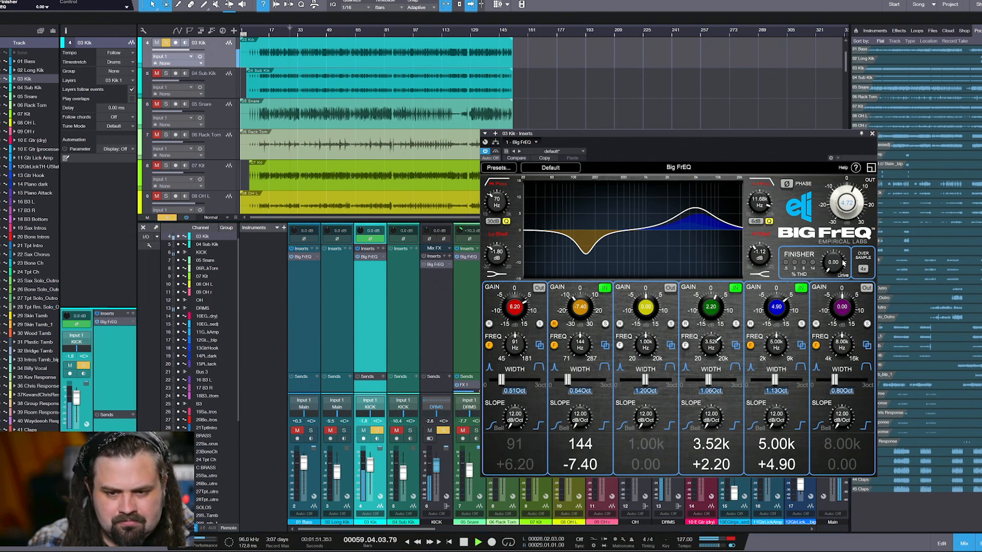
click(605, 288)
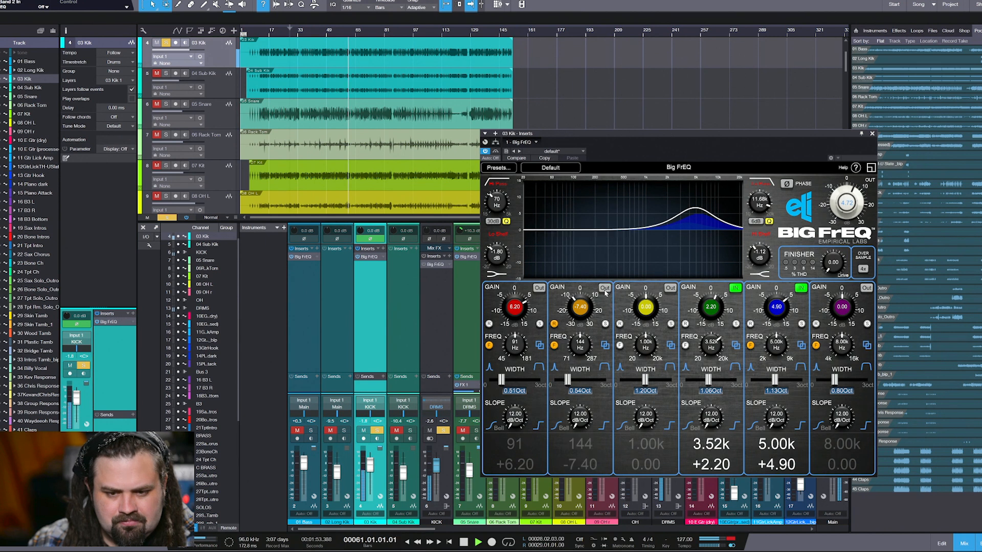
click(605, 290)
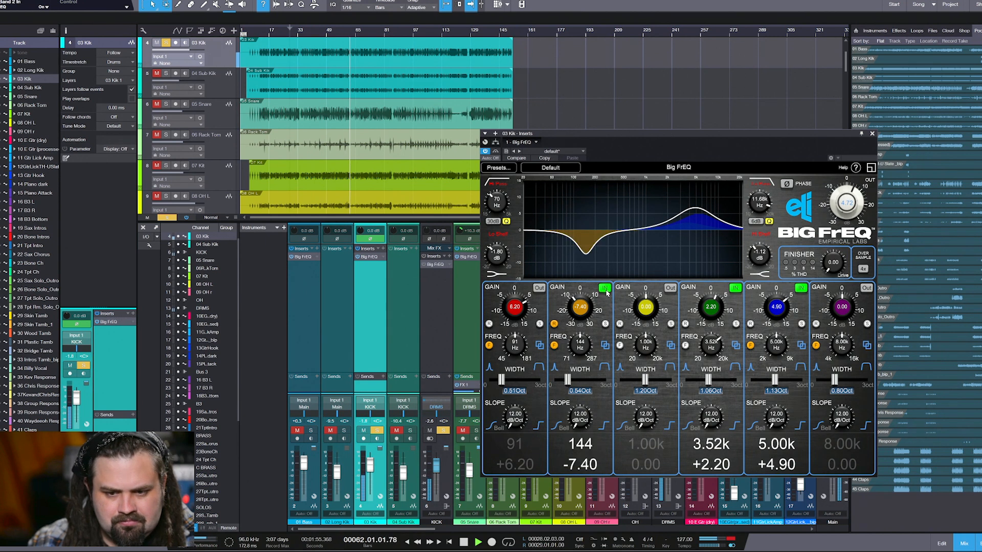
click(736, 289)
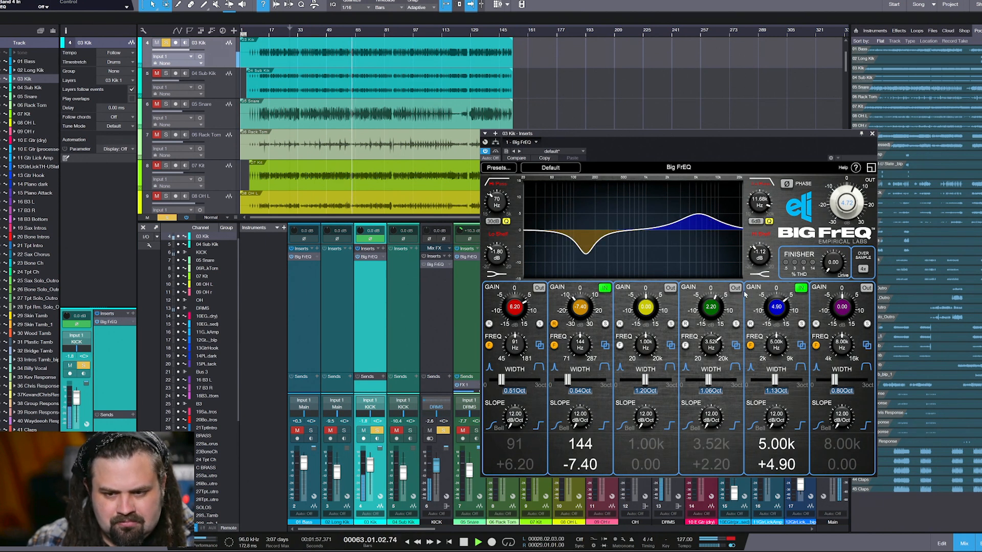
click(736, 289)
click(801, 289)
click(799, 289)
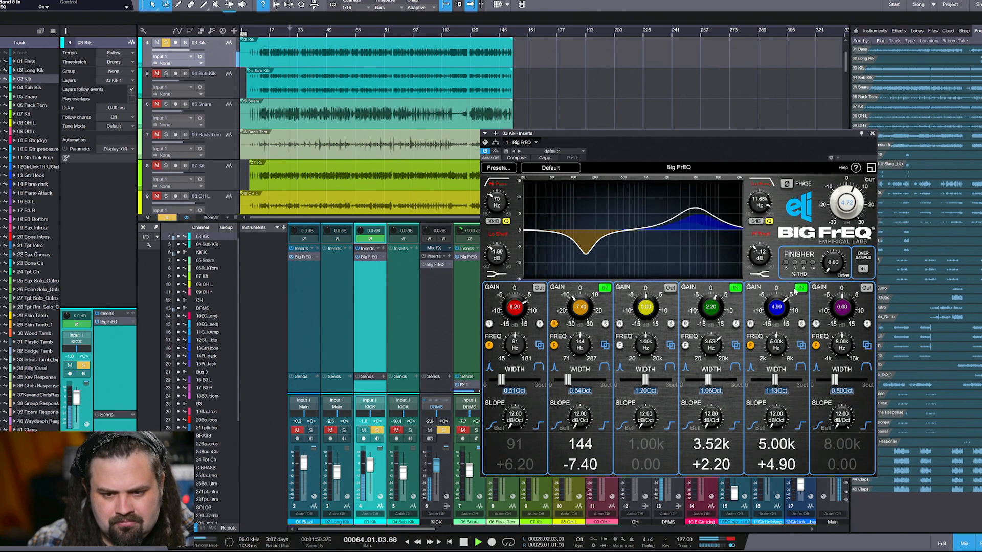
click(606, 289)
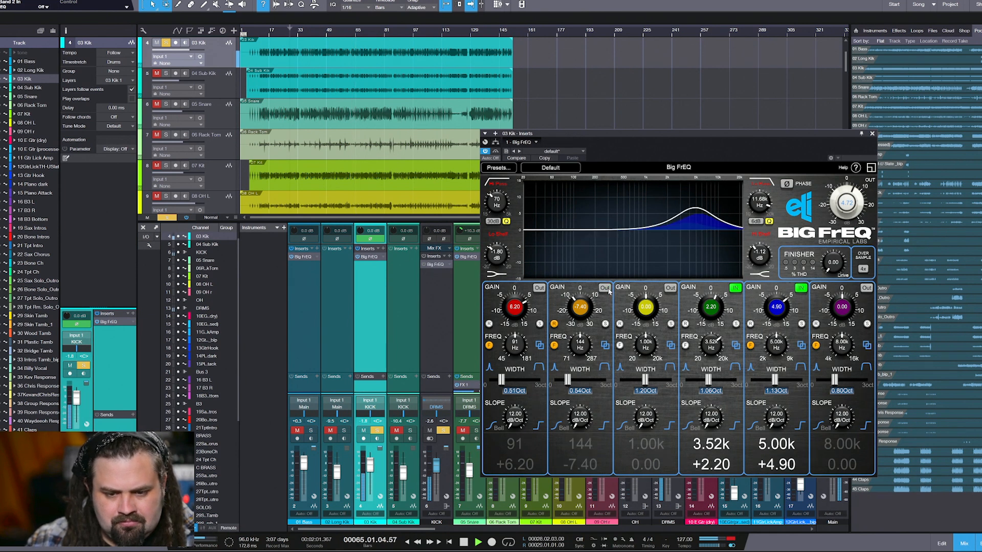
click(606, 288)
Enable band 1 on the 03 Kik Big FrEQ and set it to 82 Hz with 11.80 dB of gain
click(539, 288)
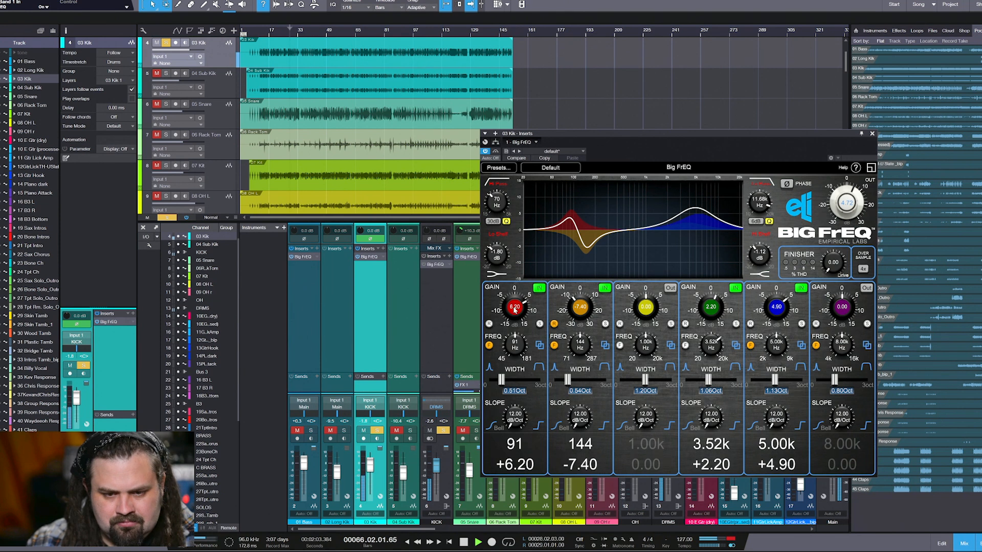
drag(515, 309, 515, 290)
mouse_move(515, 343)
mouse_down()
mouse_move(517, 364)
mouse_move(519, 342)
mouse_move(517, 361)
mouse_move(514, 350)
mouse_up()
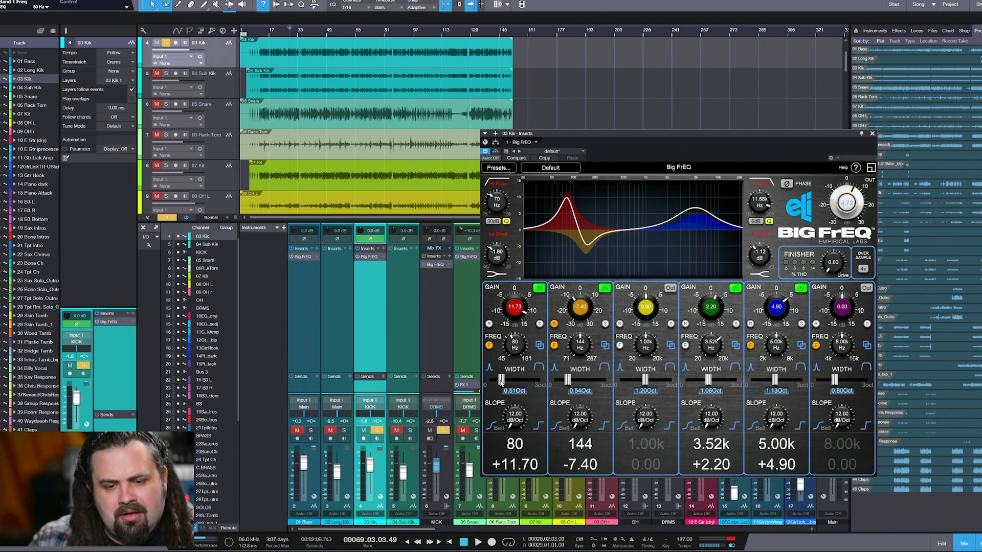
drag(515, 342, 516, 351)
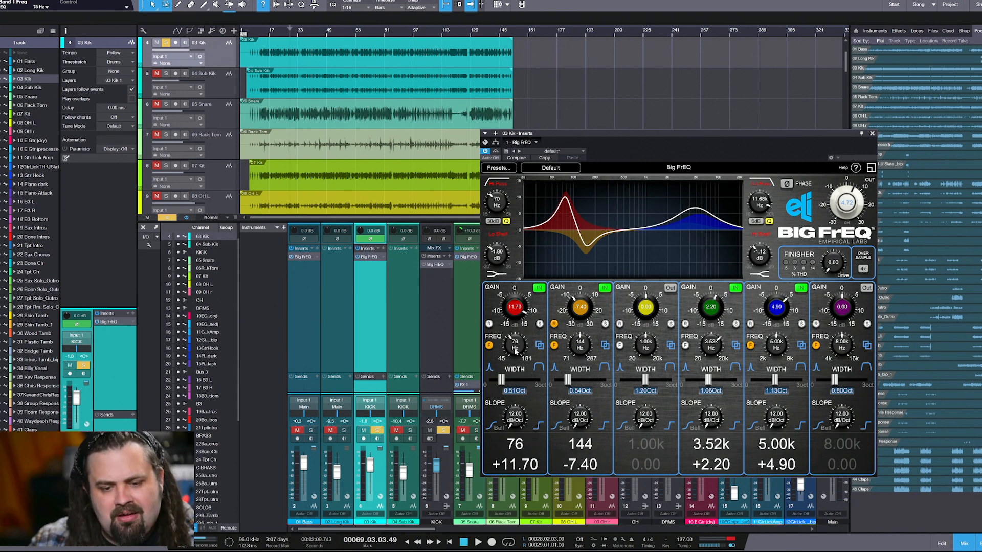
drag(519, 316, 518, 320)
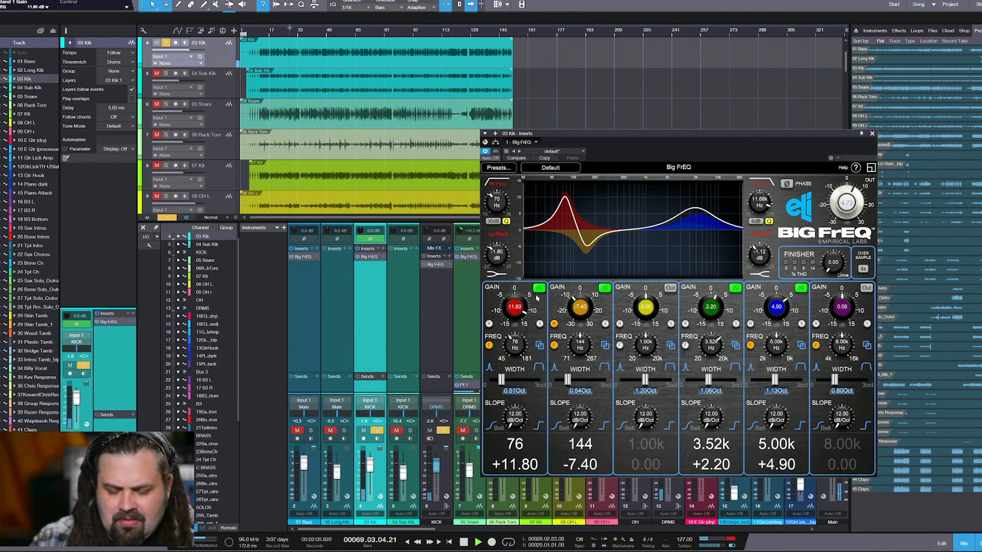
drag(512, 348, 515, 340)
Try higher and lower Finisher drive levels on 03 Kik while reducing band 1's gain to 9.70 dB
drag(834, 263, 845, 182)
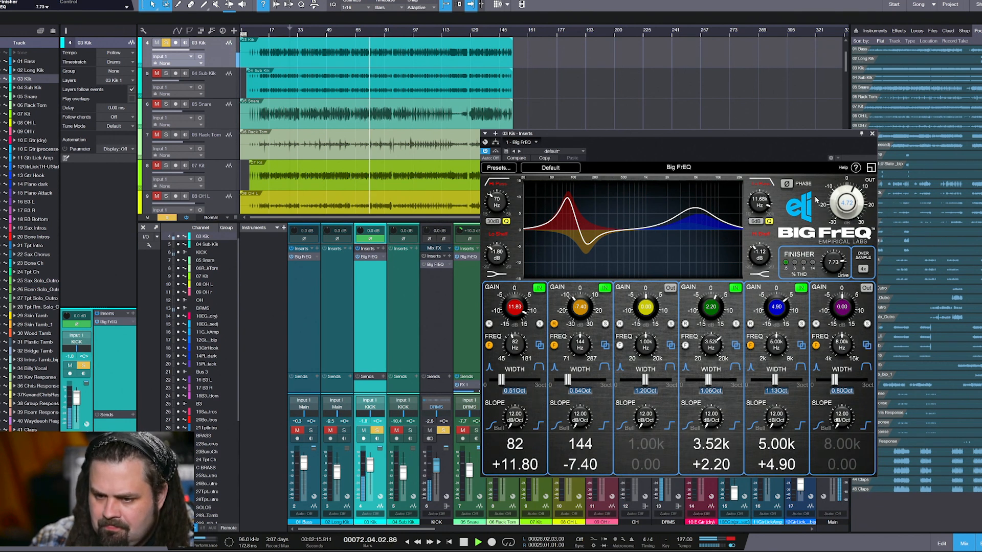
mouse_move(514, 310)
mouse_down()
mouse_move(509, 403)
mouse_move(512, 287)
mouse_move(514, 307)
mouse_up()
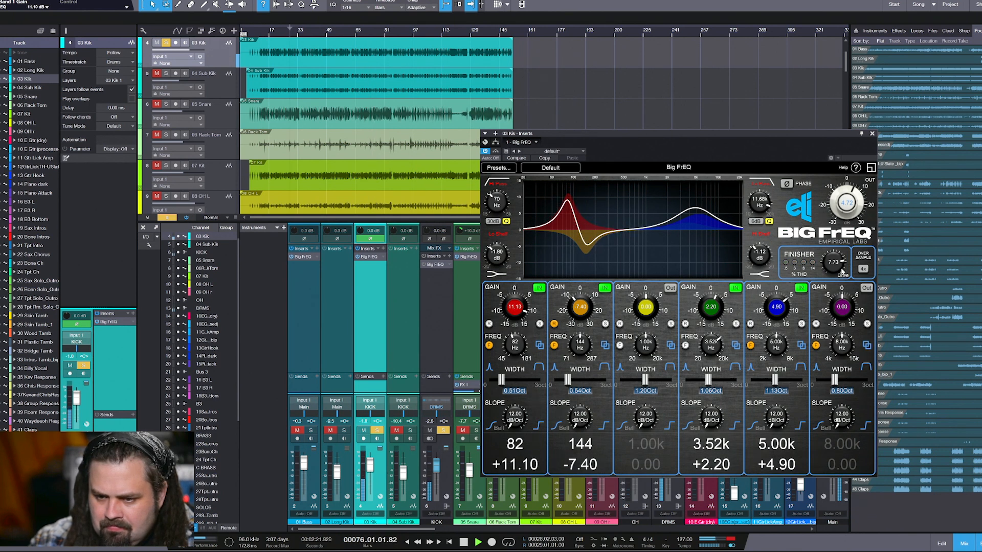
drag(843, 271, 827, 298)
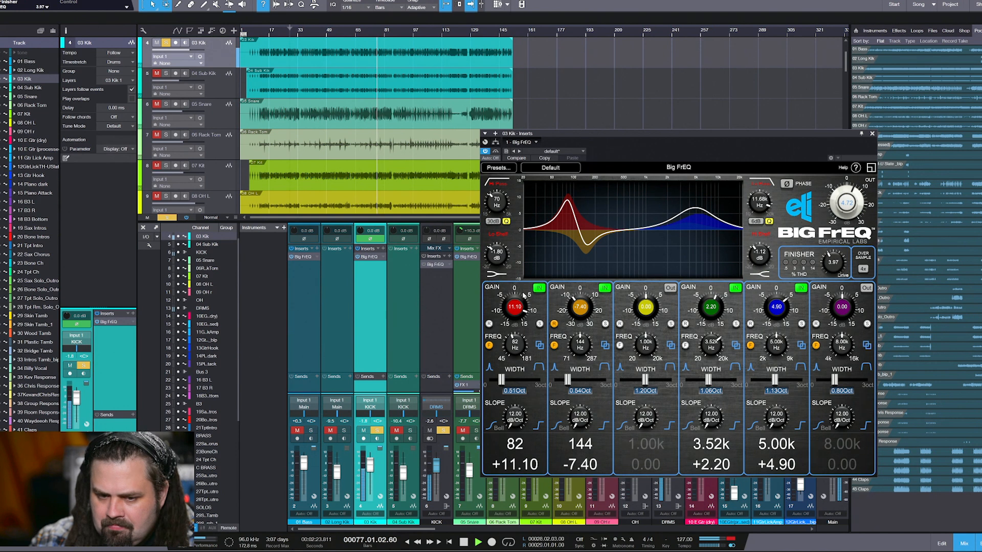
drag(524, 295, 525, 326)
drag(838, 268, 826, 294)
drag(524, 307, 526, 276)
mouse_move(837, 264)
mouse_down()
mouse_move(839, 233)
mouse_move(830, 247)
mouse_up()
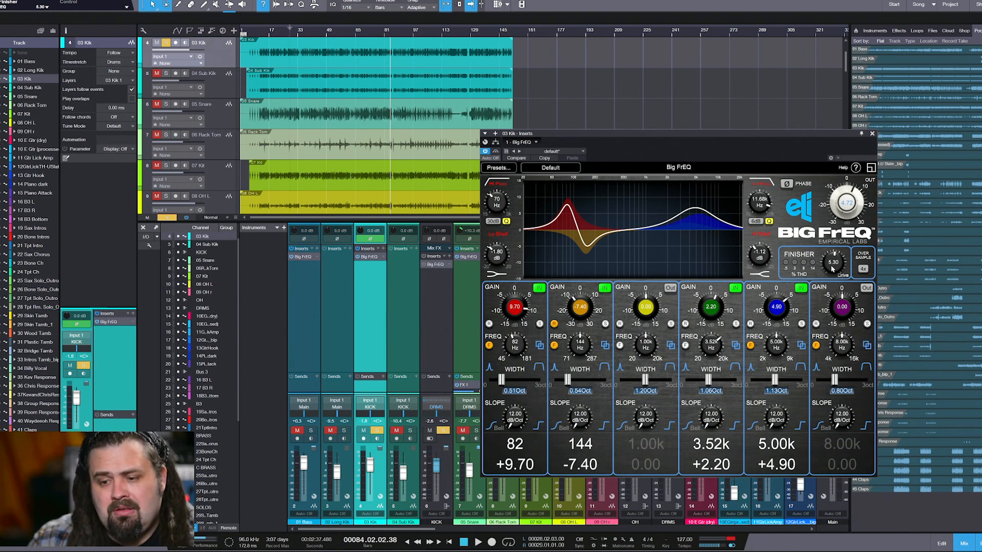
Set 03 Kik's band 1 gain to 8.40 dB and Finisher drive to 4.63 during playback, finishing with playback stopped
mouse_move(831, 270)
mouse_down()
mouse_move(834, 262)
mouse_move(832, 279)
mouse_move(824, 256)
mouse_move(838, 273)
mouse_up()
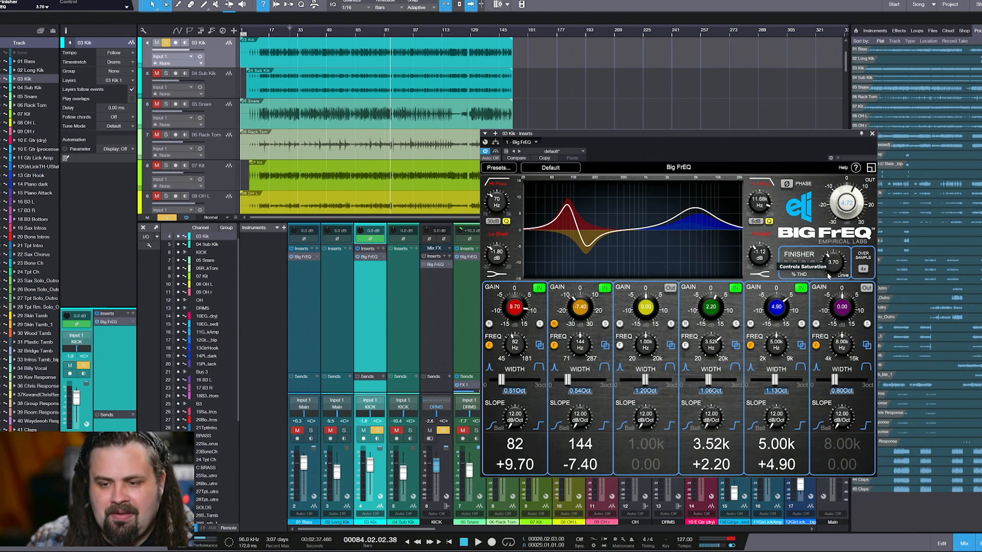
key(space)
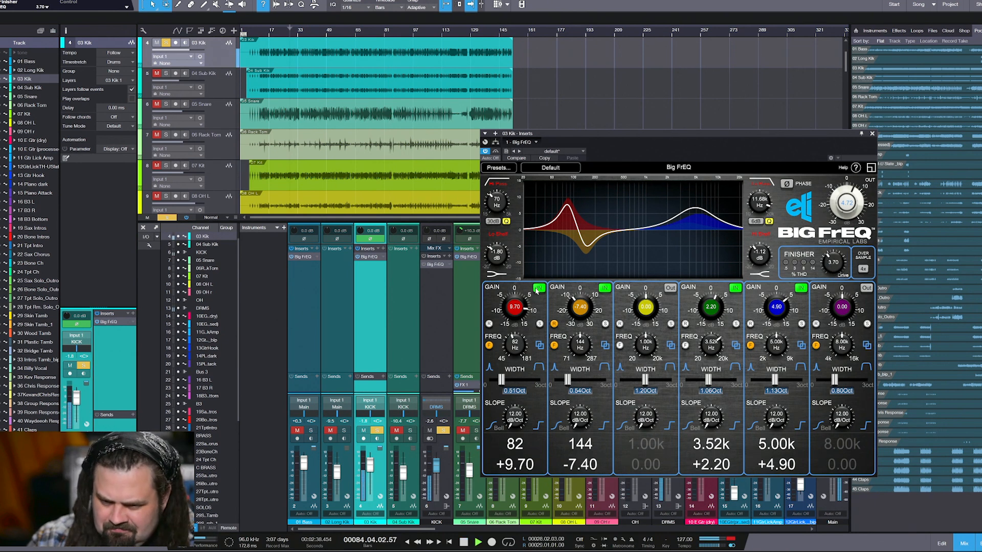
mouse_move(832, 269)
mouse_down()
mouse_move(833, 250)
mouse_move(830, 263)
mouse_up()
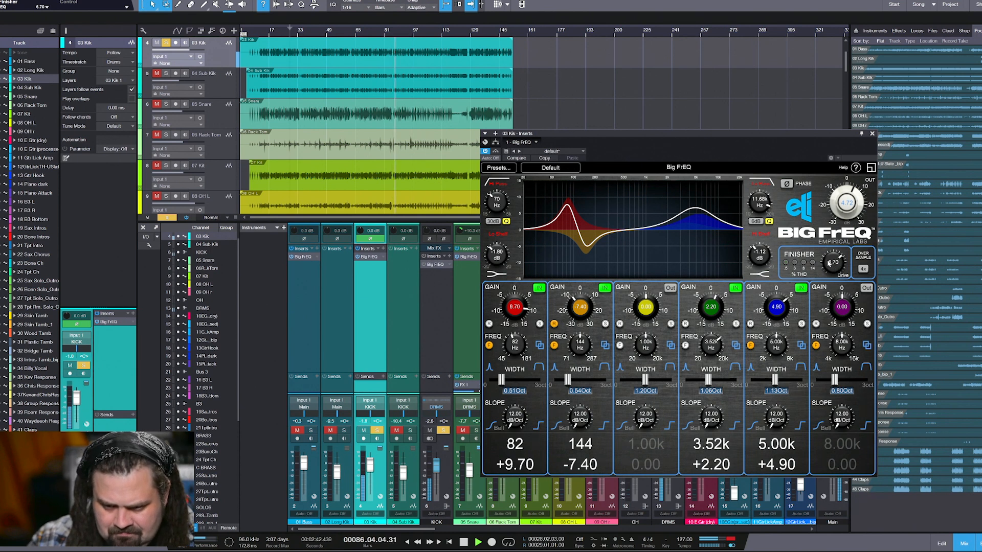
drag(508, 303, 884, 290)
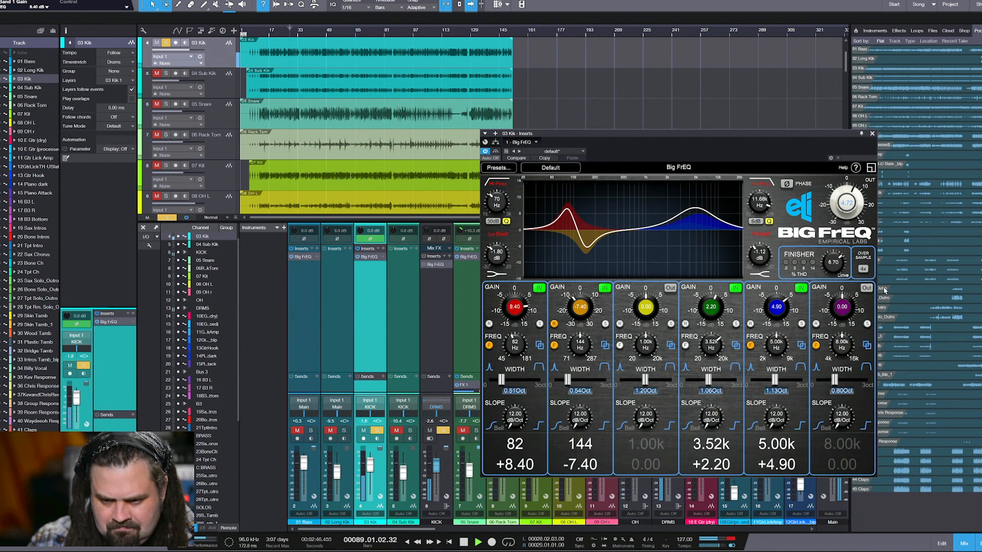
drag(834, 264, 833, 272)
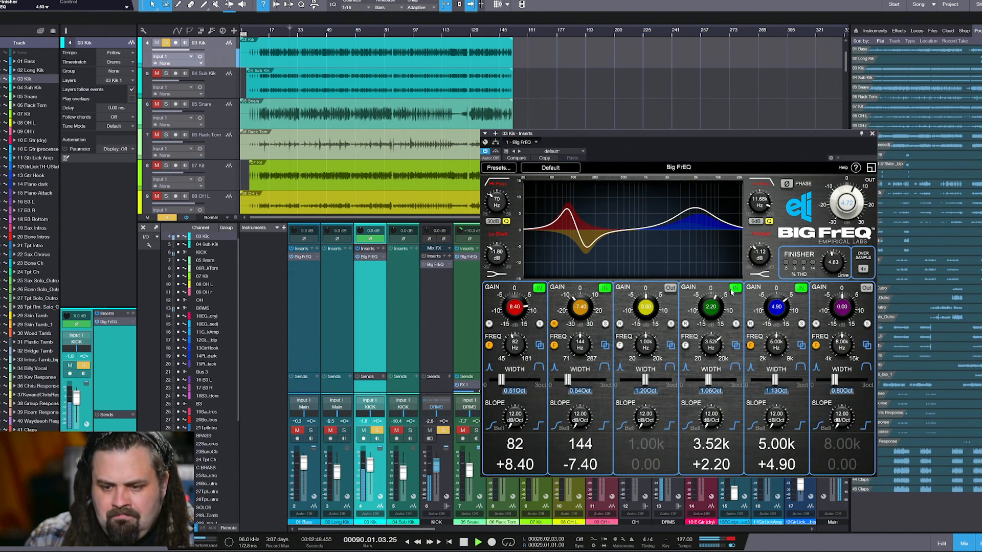
key(space)
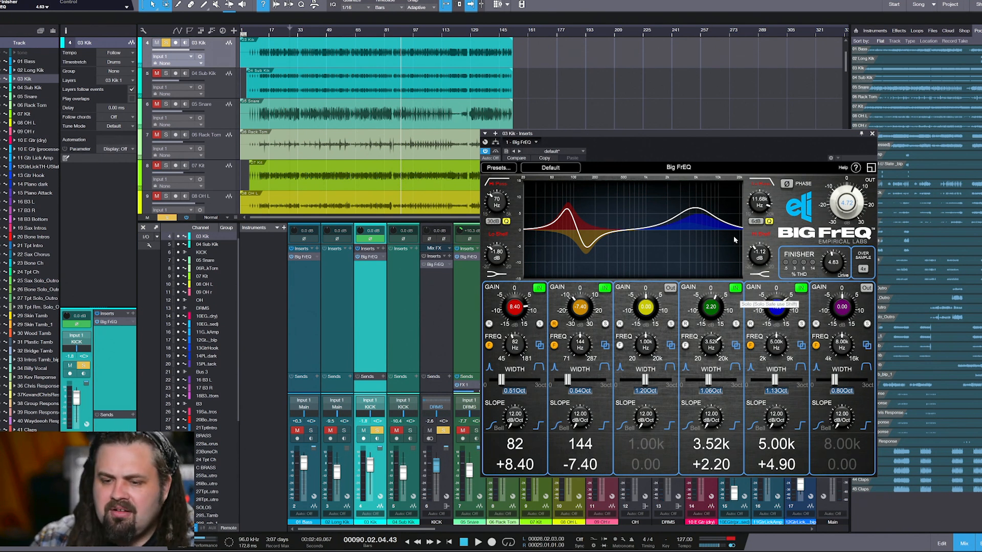
Add 04 Sub Kik to the solo, and adjust the KICK bus's Big FrEQ Finisher drive to 2.17 during playback
click(410, 431)
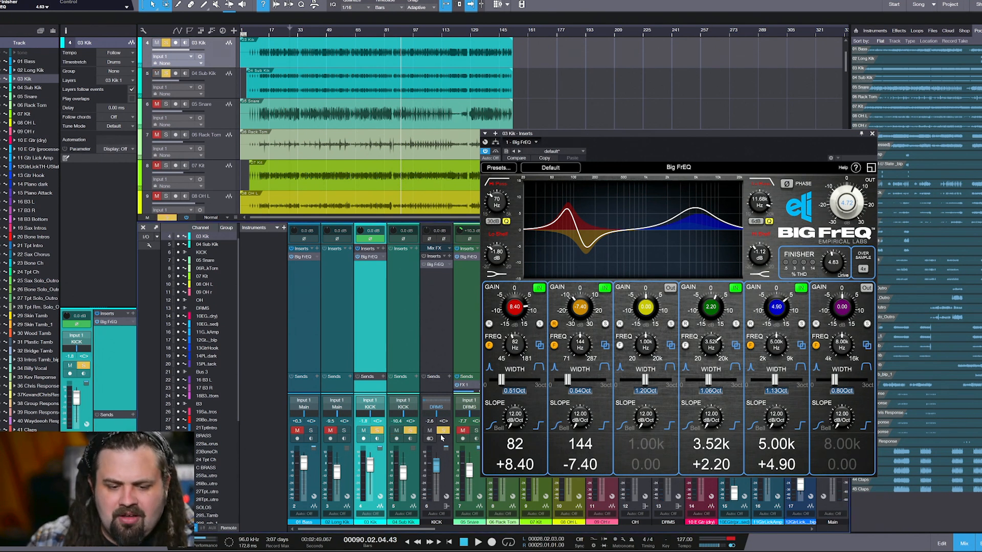
click(425, 265)
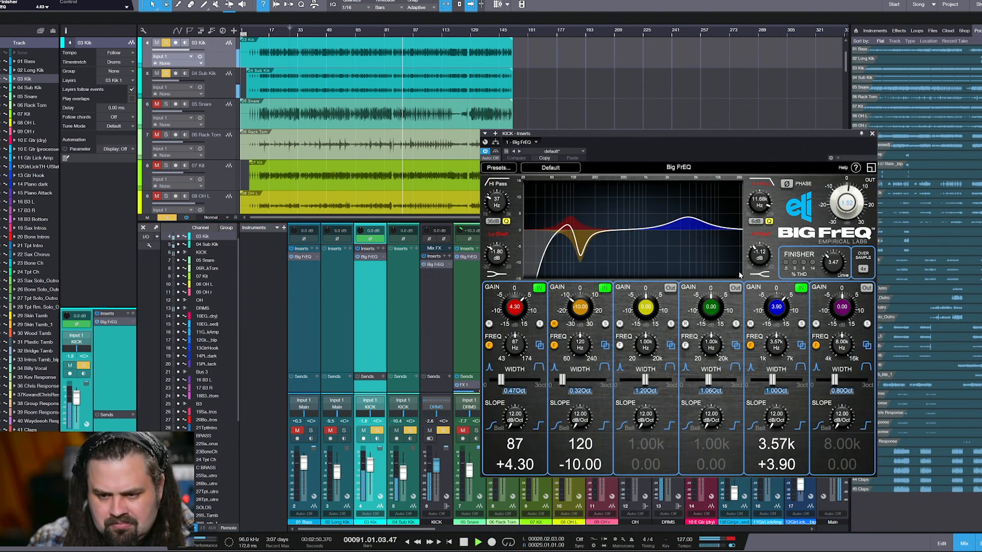
drag(835, 259, 838, 225)
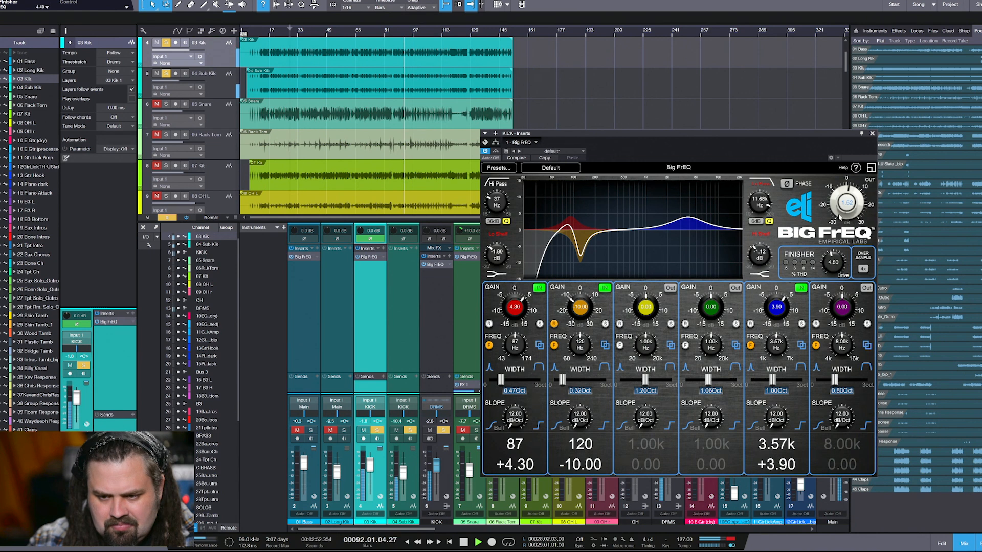
drag(840, 192, 839, 243)
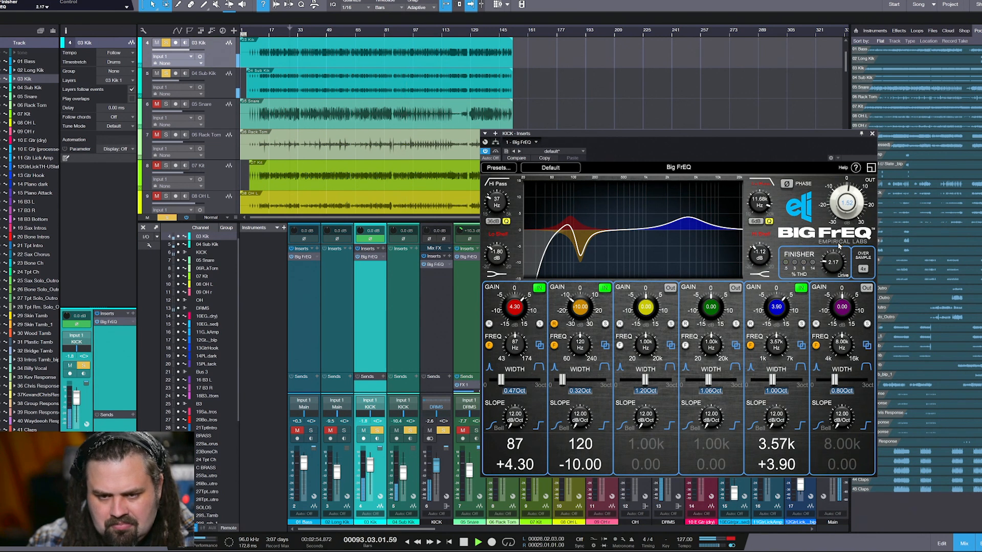
Set 03 Kik's band 1 gain to 1.00 dB and Finisher drive to 3.03, and clear the kick solos to hear the full mix
double_click(369, 257)
drag(509, 309, 511, 337)
drag(834, 267, 829, 283)
click(441, 432)
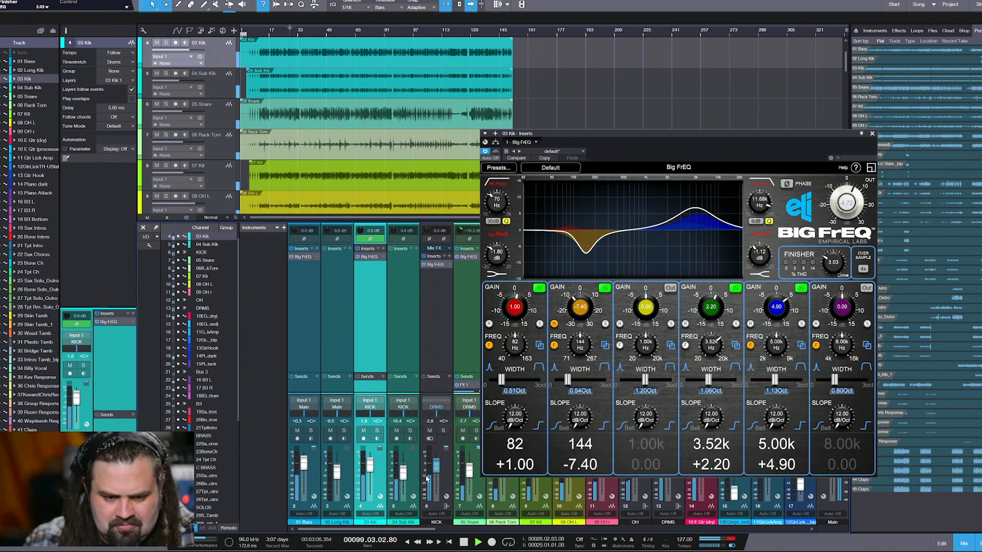
Raise the KICK bus fader to about +1.8 dB and set its Big FrEQ Finisher drive to 7.77
mouse_move(436, 472)
mouse_down()
mouse_move(404, 471)
mouse_move(435, 469)
mouse_up()
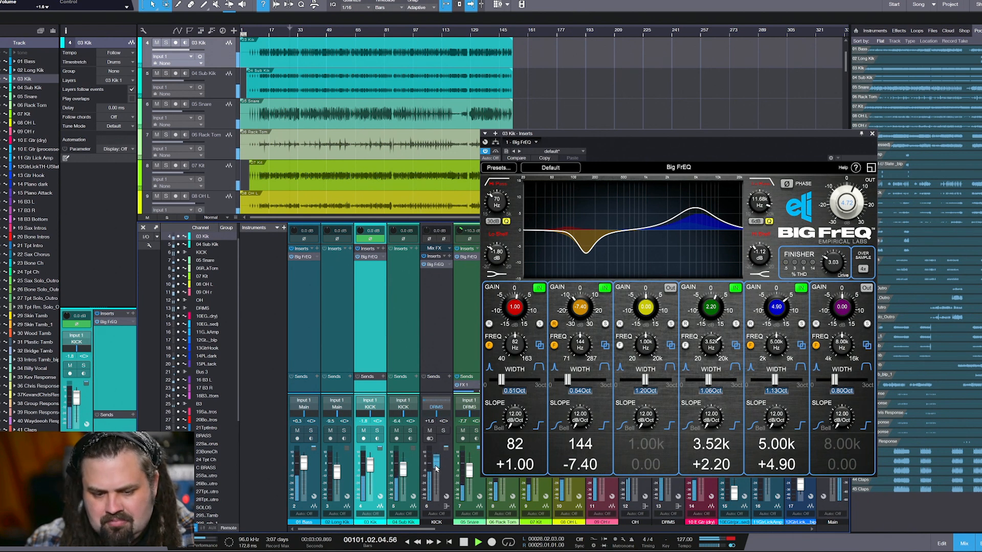
click(435, 265)
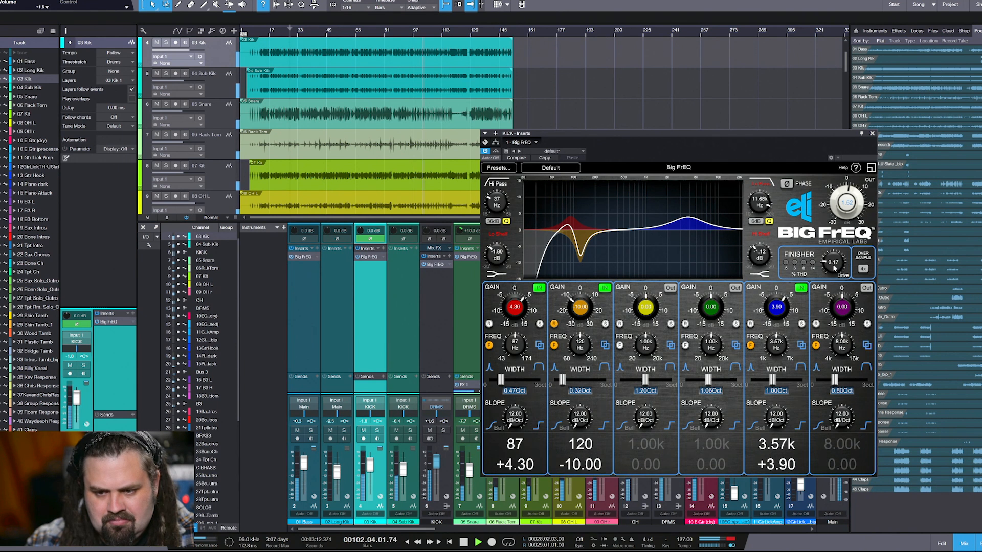
drag(835, 269, 831, 219)
mouse_move(829, 263)
mouse_down()
mouse_move(829, 253)
mouse_move(833, 261)
mouse_up()
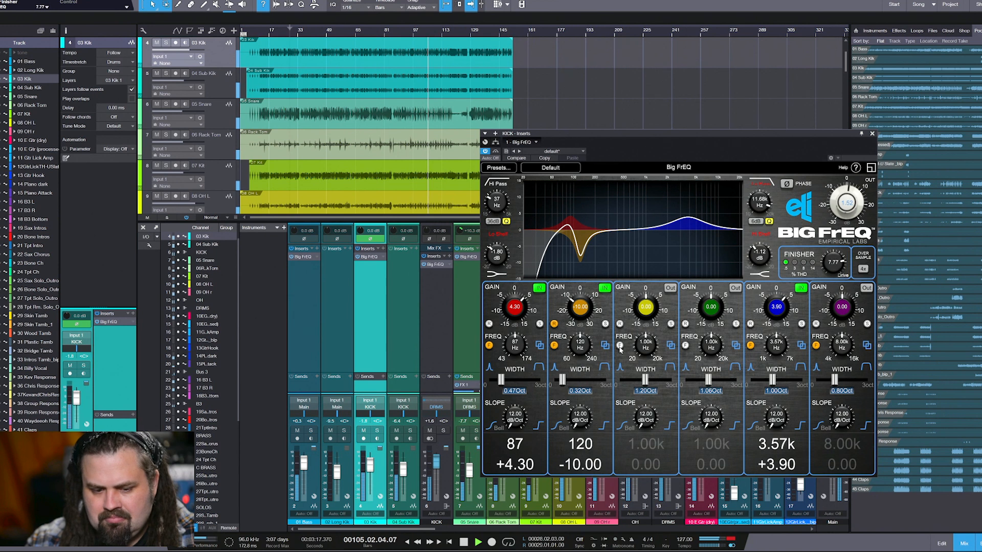
Briefly solo the KICK bus, and set its Big FrEQ to 1.03 Finisher drive with 5.92 dB output gain
click(445, 432)
click(445, 432)
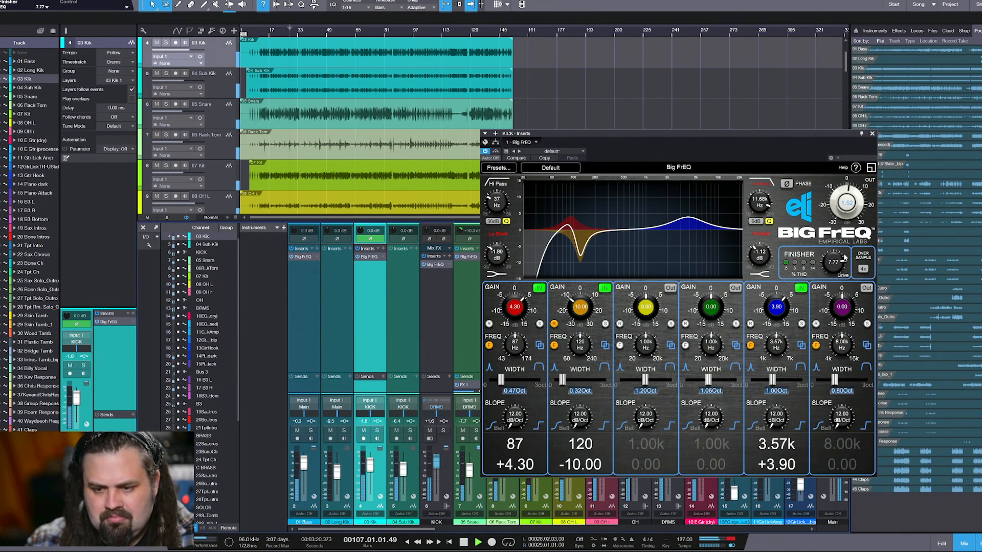
drag(841, 260, 833, 346)
drag(843, 218, 844, 208)
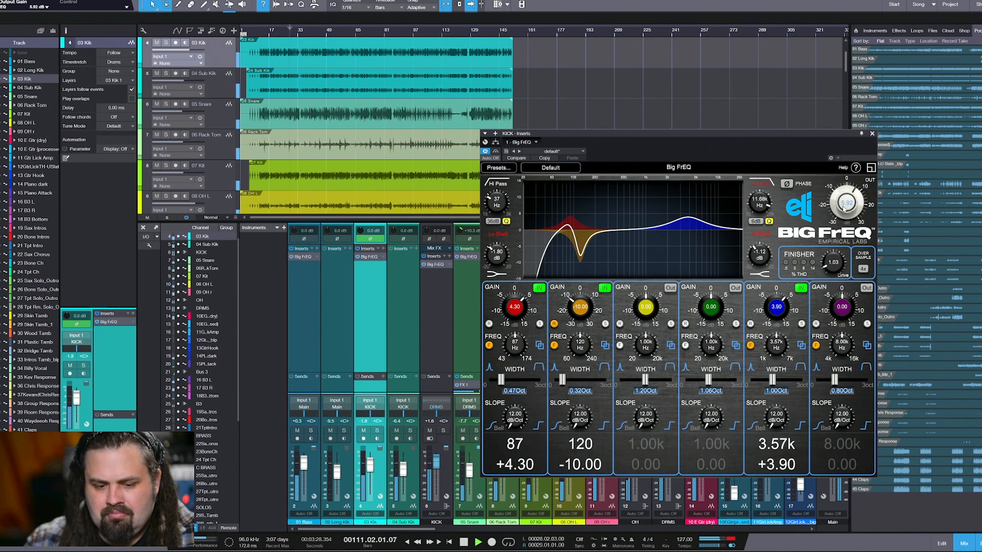
Move the KICK Big FrEQ window clear of the main output meters and compare Finisher drives of 8.13 and 3.33, raising the drive again with playback stopped
drag(744, 135, 686, 110)
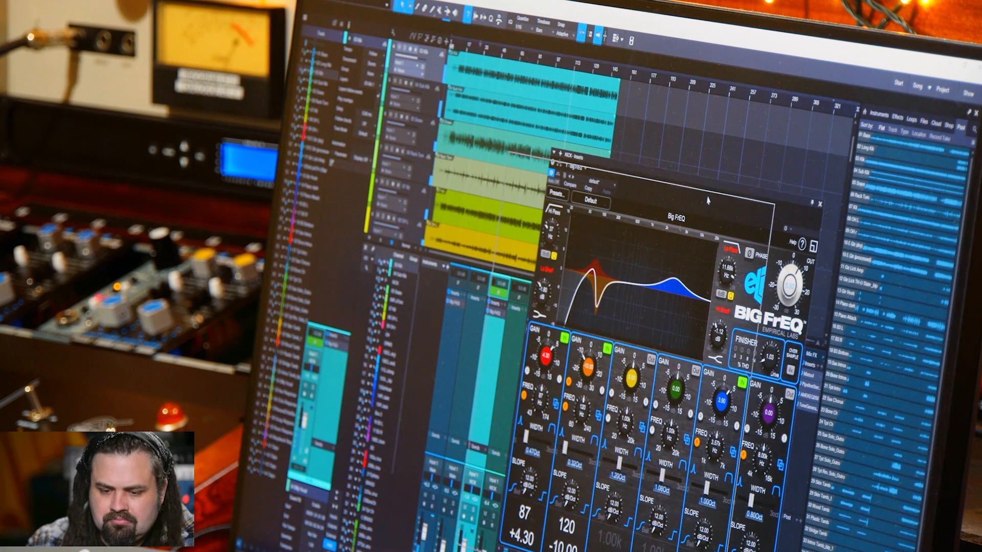
drag(728, 134, 660, 134)
drag(717, 352, 717, 313)
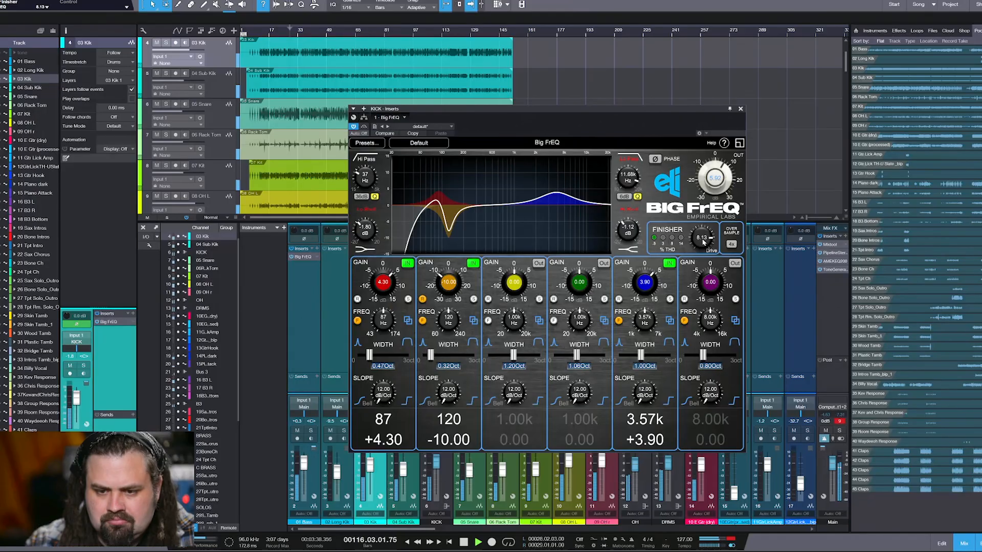
drag(704, 244, 701, 296)
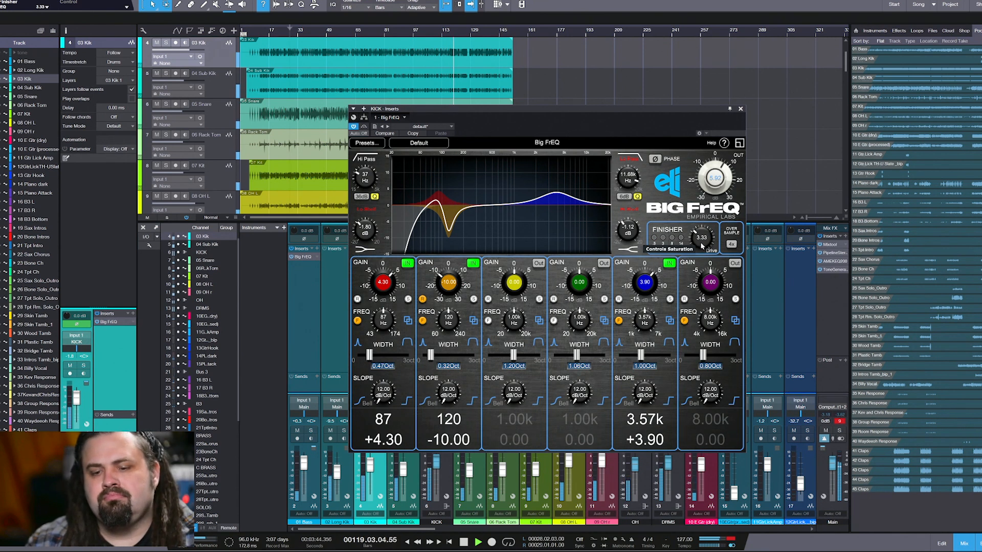
key(space)
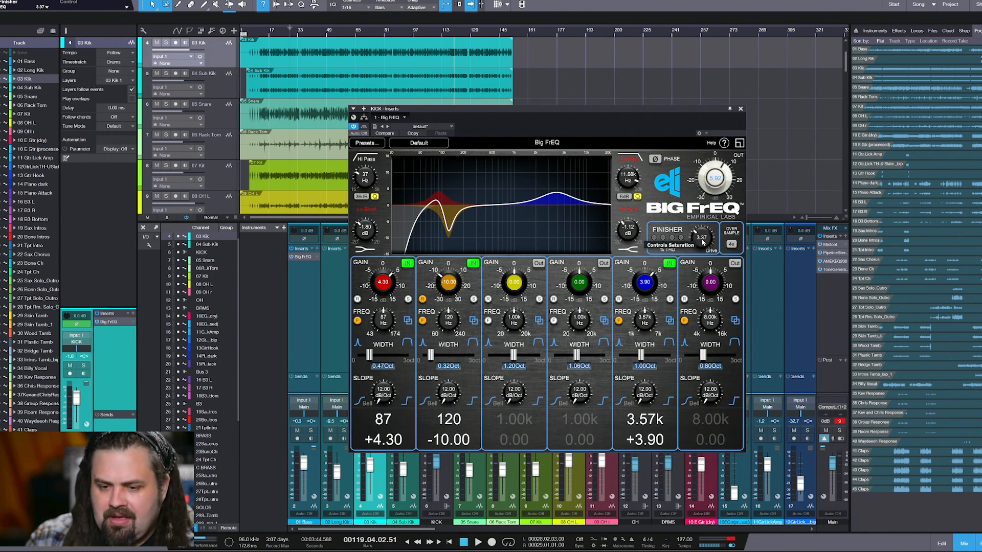
drag(702, 243, 711, 216)
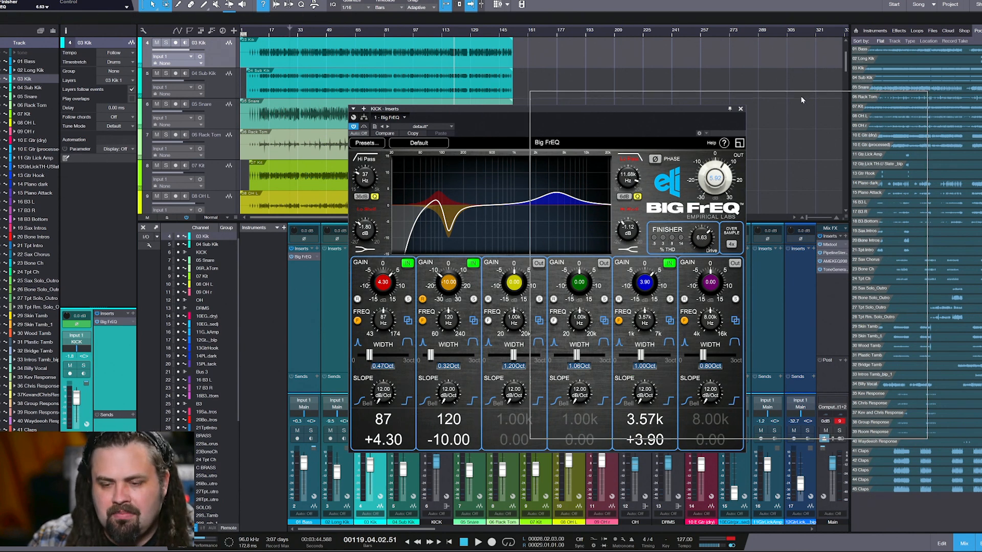
Reposition the KICK Big FrEQ window, play from around bar 20 and compare Finisher drives of 3.77 and 7.20
drag(802, 101, 635, 113)
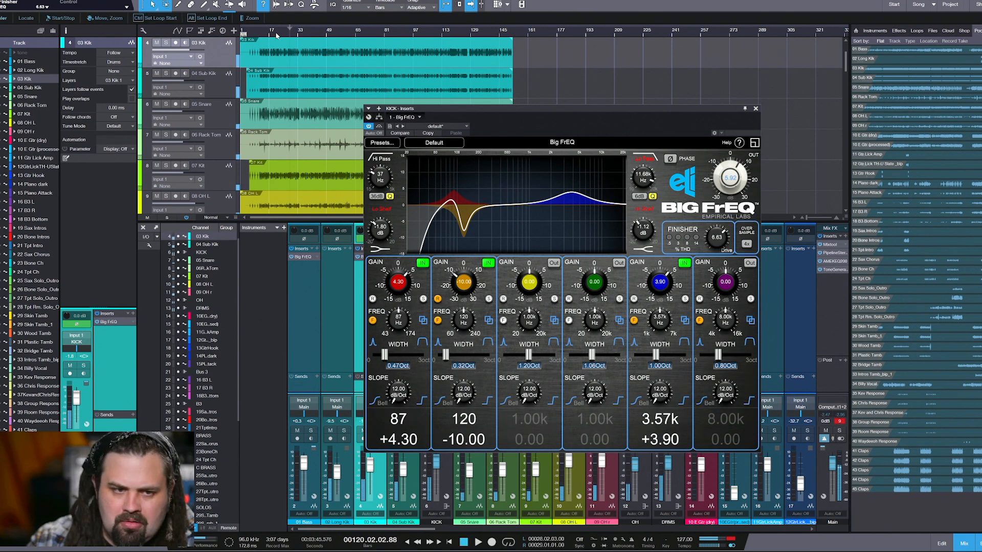
click(276, 35)
drag(716, 239, 714, 275)
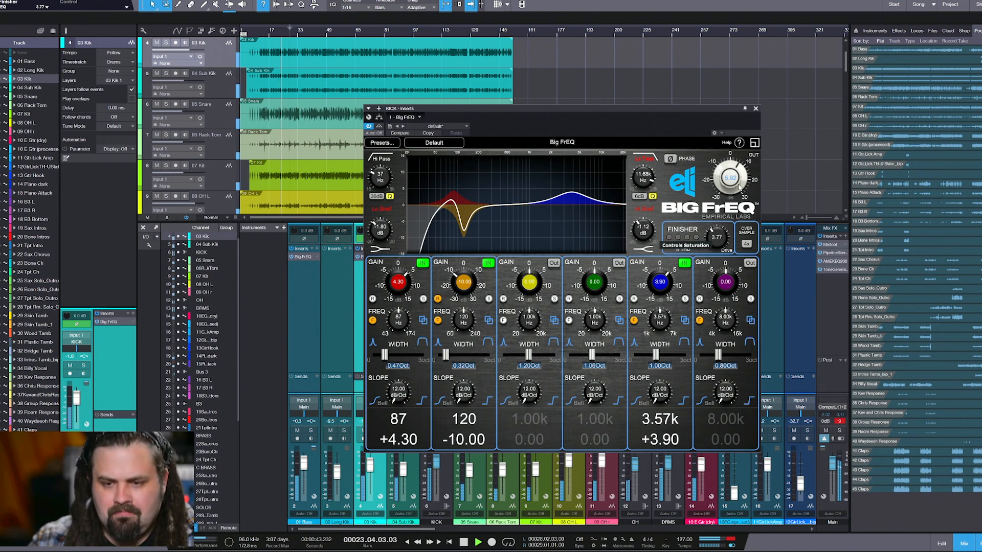
mouse_move(718, 246)
mouse_down()
mouse_move(723, 224)
mouse_move(709, 307)
mouse_move(716, 253)
mouse_up()
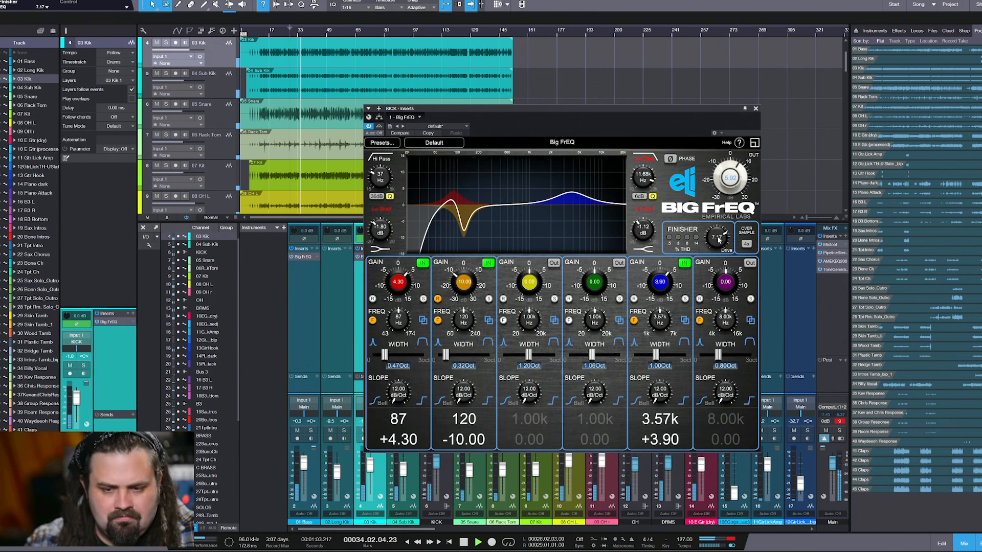
drag(717, 244, 718, 243)
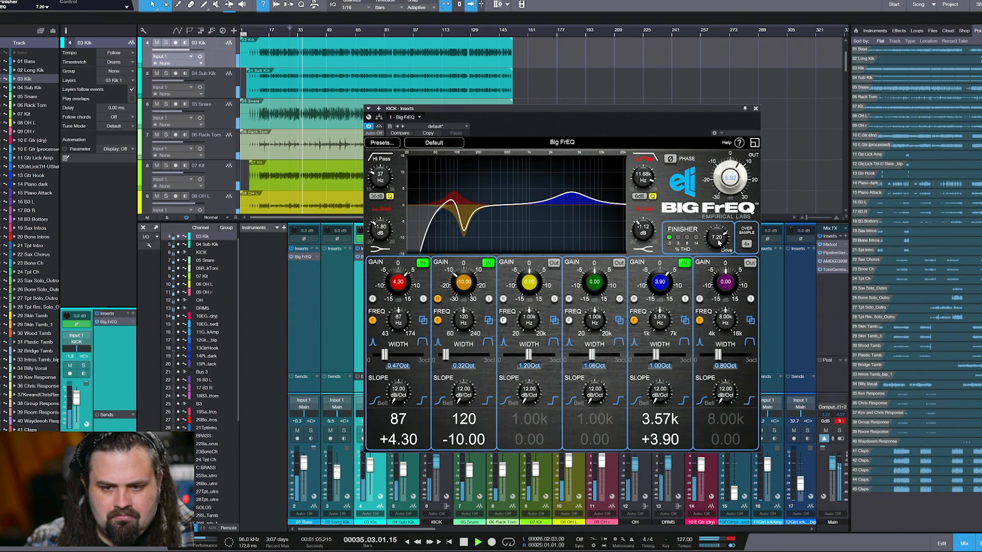
Lower the KICK Big FrEQ output gain to 1.12 dB, set its Finisher drive to 6.63, and close its window
drag(732, 176, 731, 186)
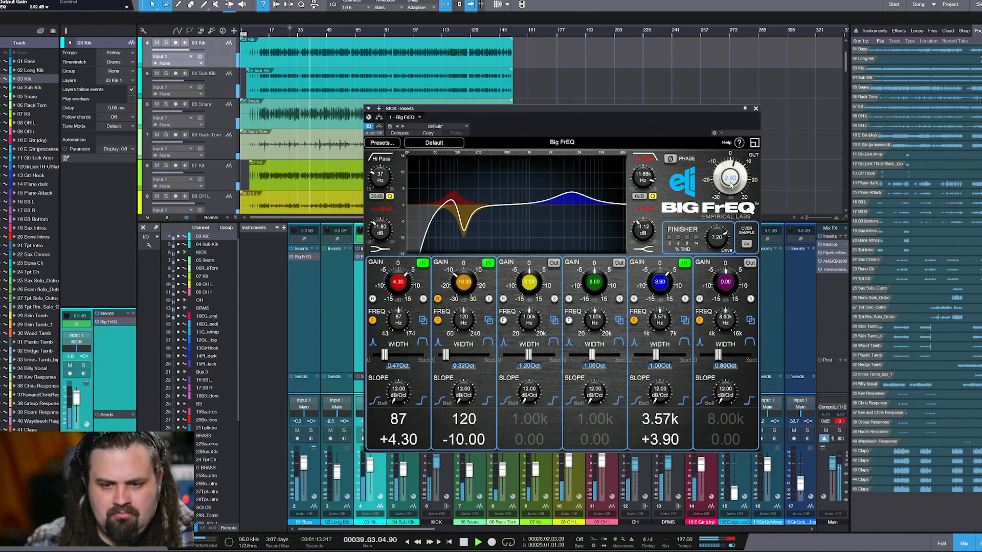
key(space)
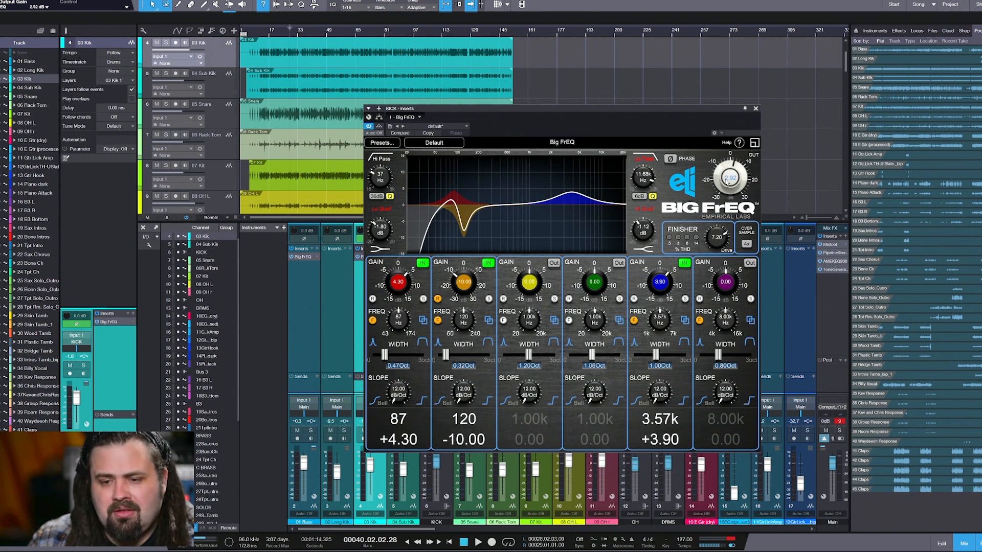
drag(727, 182, 729, 183)
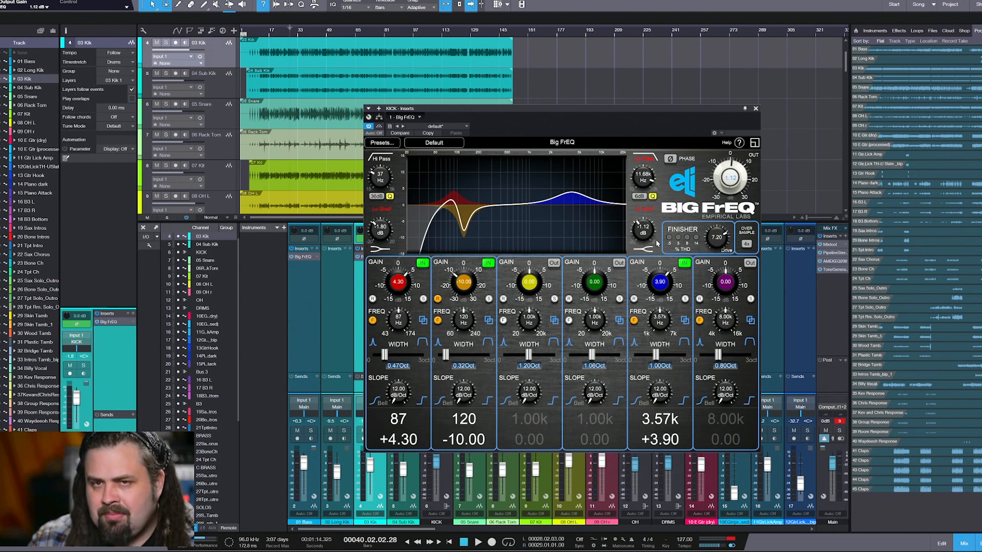
drag(734, 244, 717, 247)
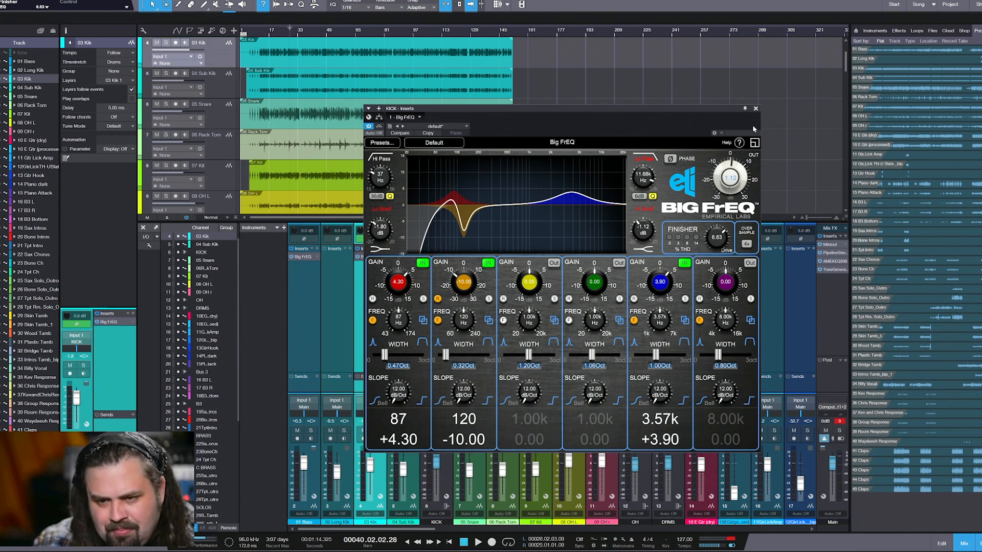
click(756, 109)
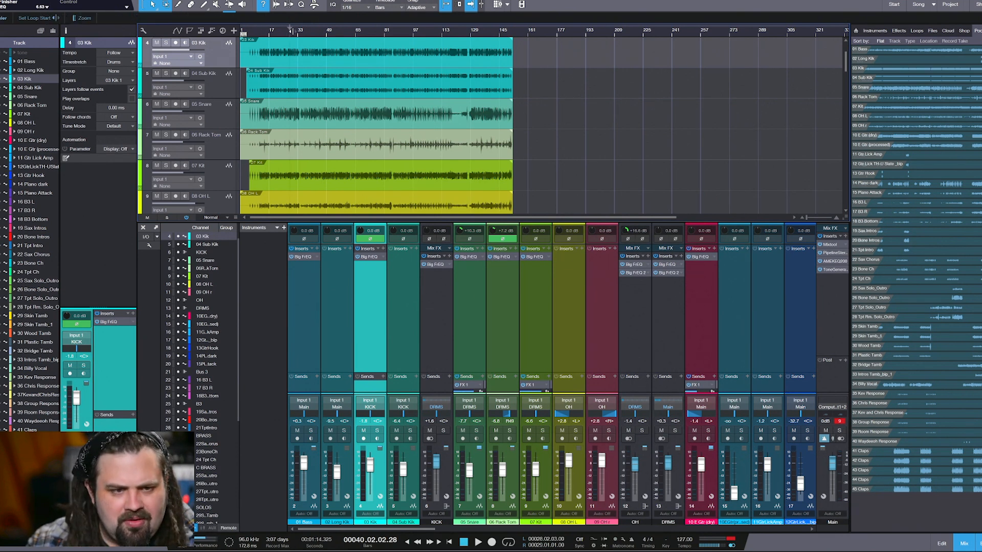
During playback, solo the 05 Snare track, open its Big FrEQ, and switch off its FX 1 send
click(296, 30)
click(470, 523)
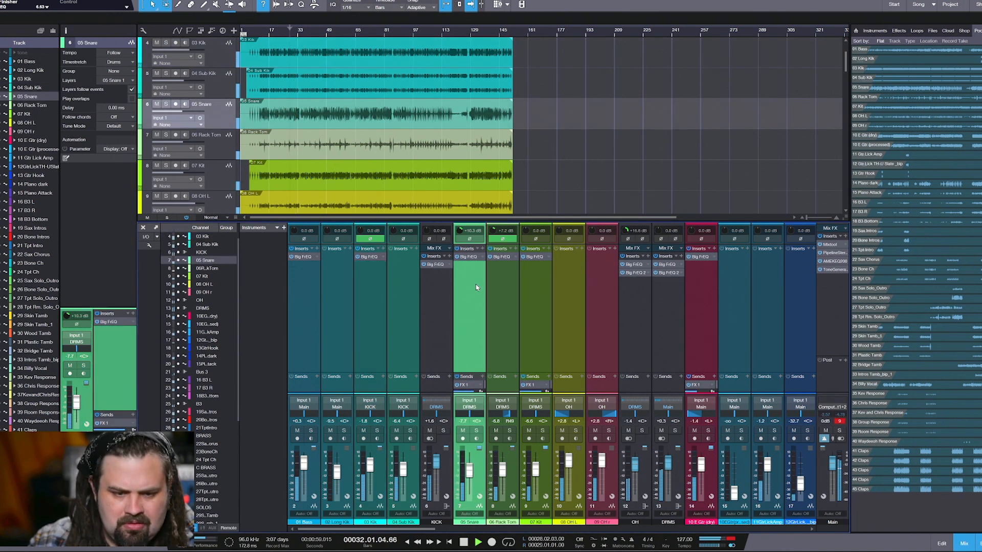
key(s)
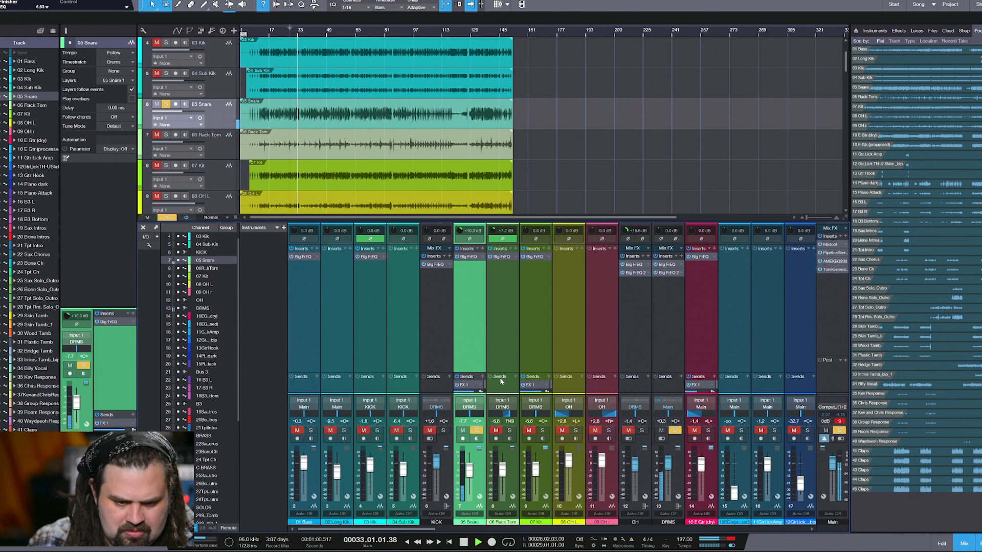
double_click(468, 257)
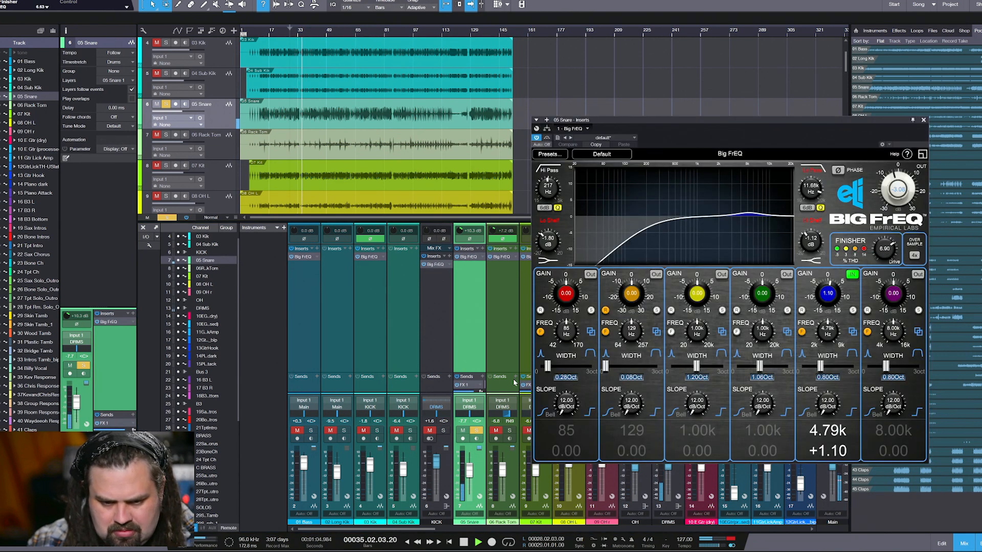
click(457, 385)
Set the snare's Finisher drive to 0.00 and, with the solo cleared, its Big FrEQ output gain to 3.52 dB
drag(878, 251, 876, 331)
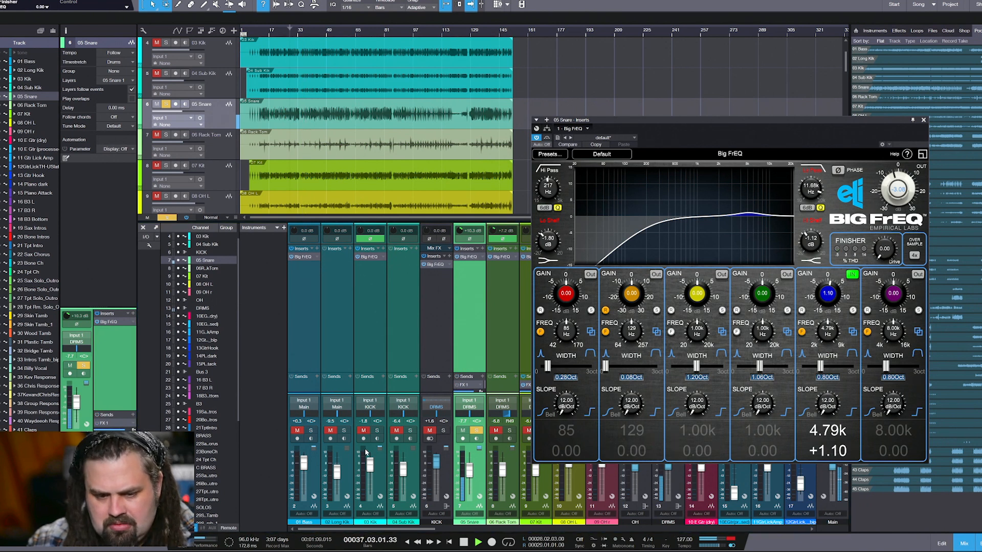
click(476, 430)
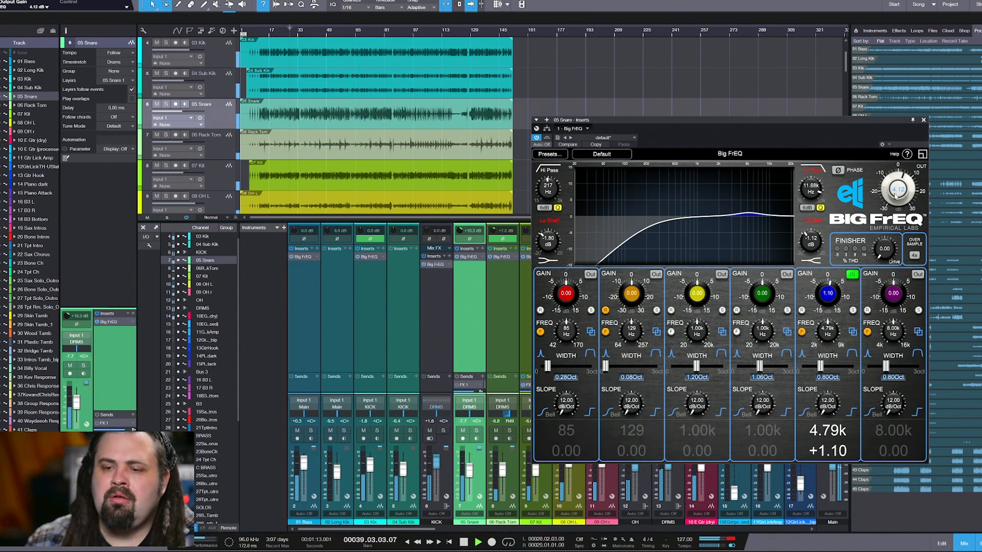
scroll(893, 203, down, 3)
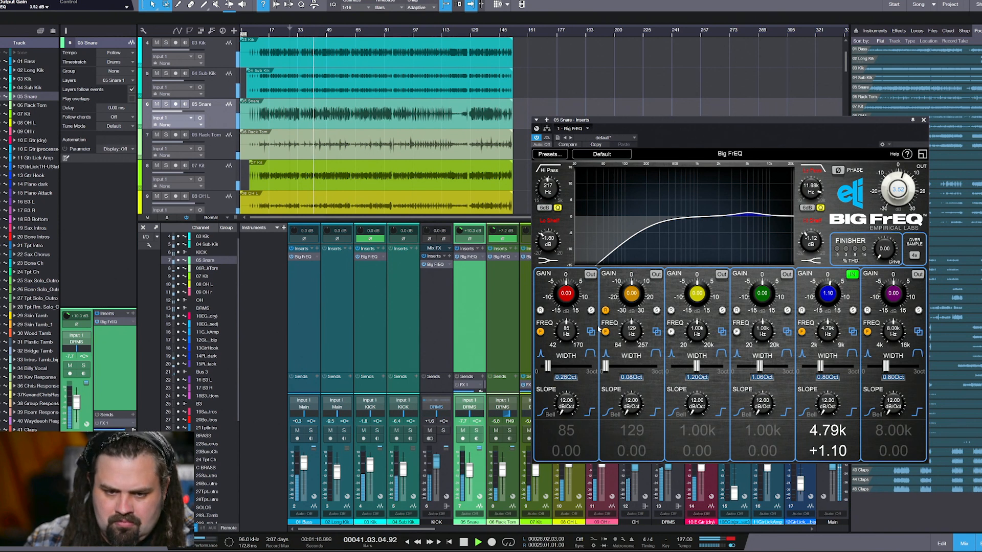
Compare the soloed snare with the high-pass off and on, and set the filter to 250 Hz with a 6 dB slope
click(549, 170)
click(477, 432)
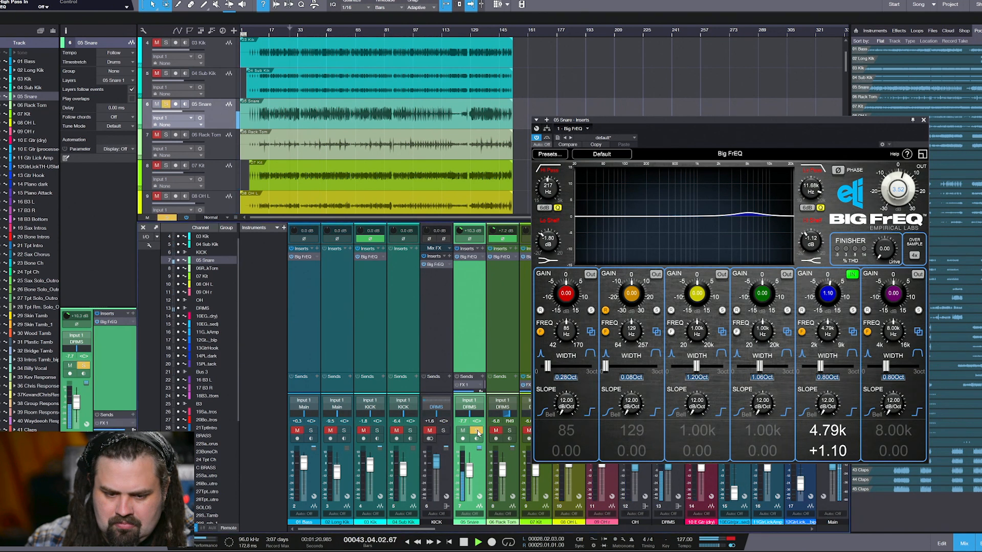
click(551, 171)
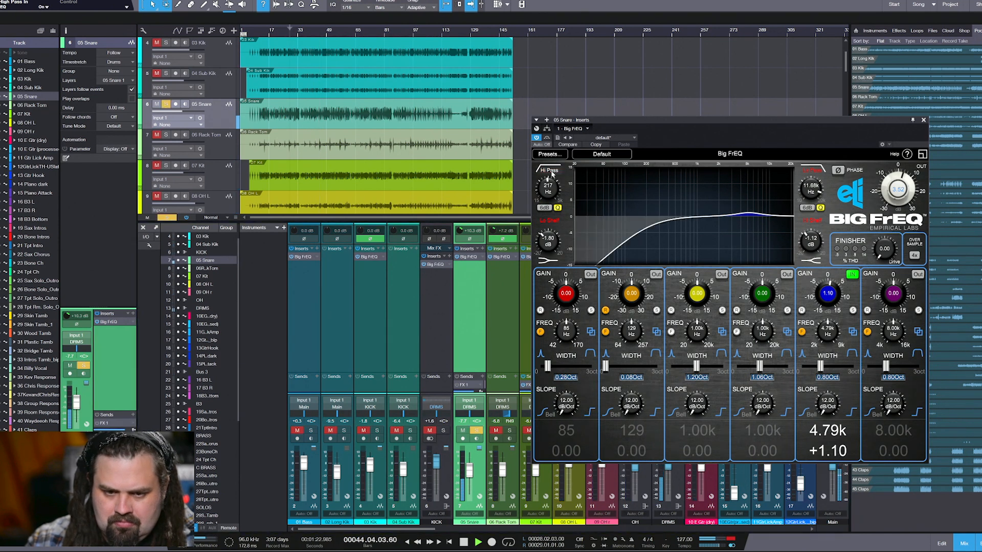
mouse_move(553, 193)
mouse_down()
mouse_move(552, 172)
mouse_move(552, 195)
mouse_up()
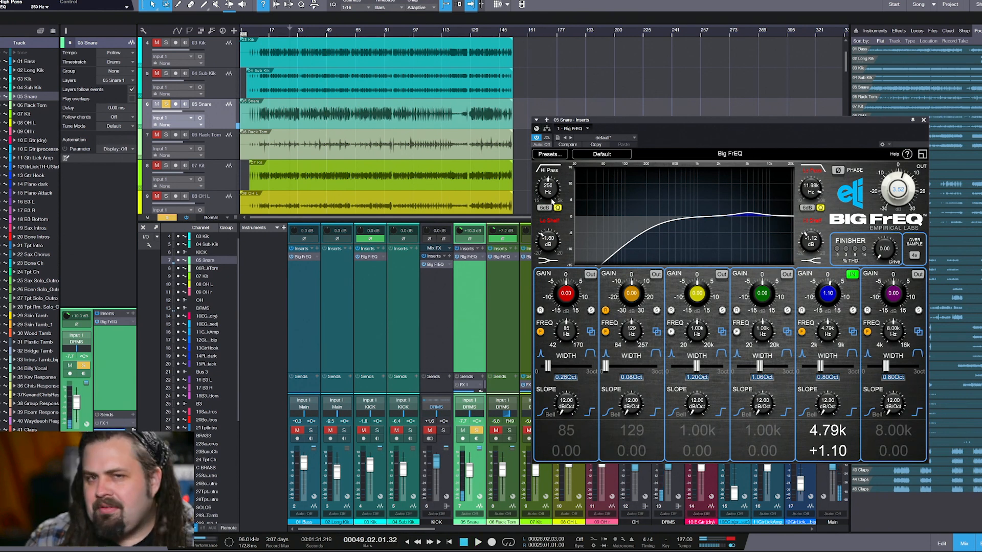
click(544, 207)
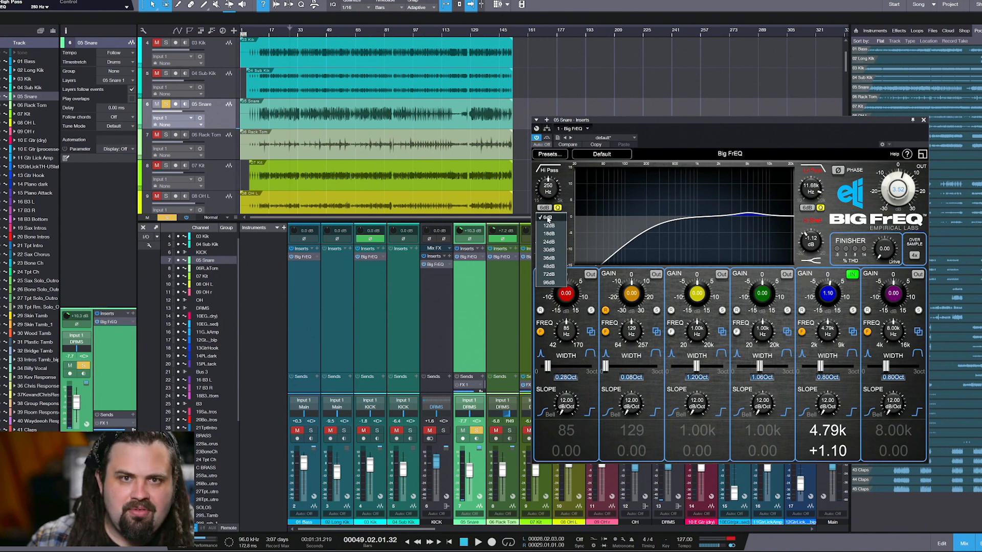
click(547, 219)
click(546, 209)
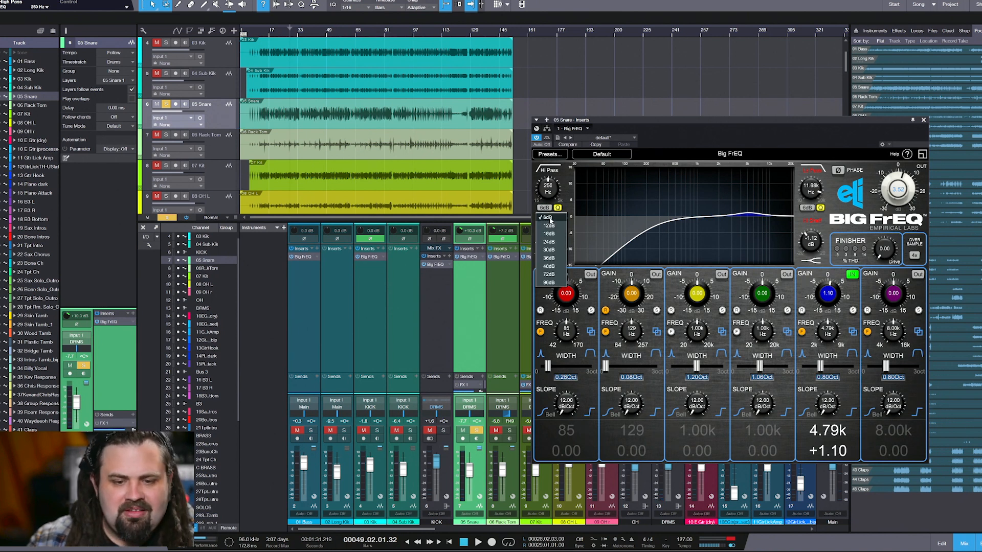
click(566, 201)
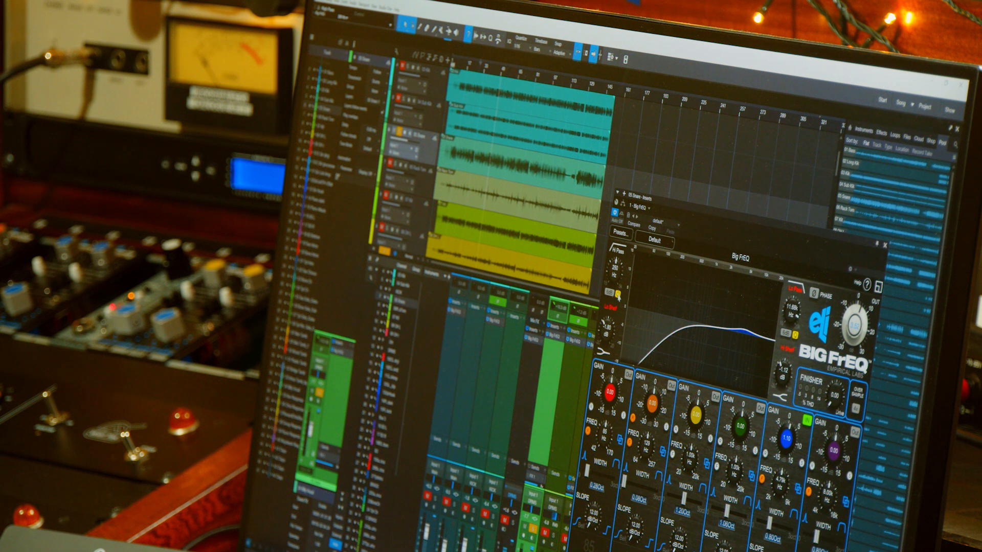
Set the snare's high-pass slope to 30 dB, trying a strong resonant peak before lowering the filter's Q to 1.20
click(617, 295)
mouse_move(621, 249)
mouse_down()
mouse_move(615, 293)
mouse_move(616, 261)
mouse_up()
click(618, 295)
click(609, 293)
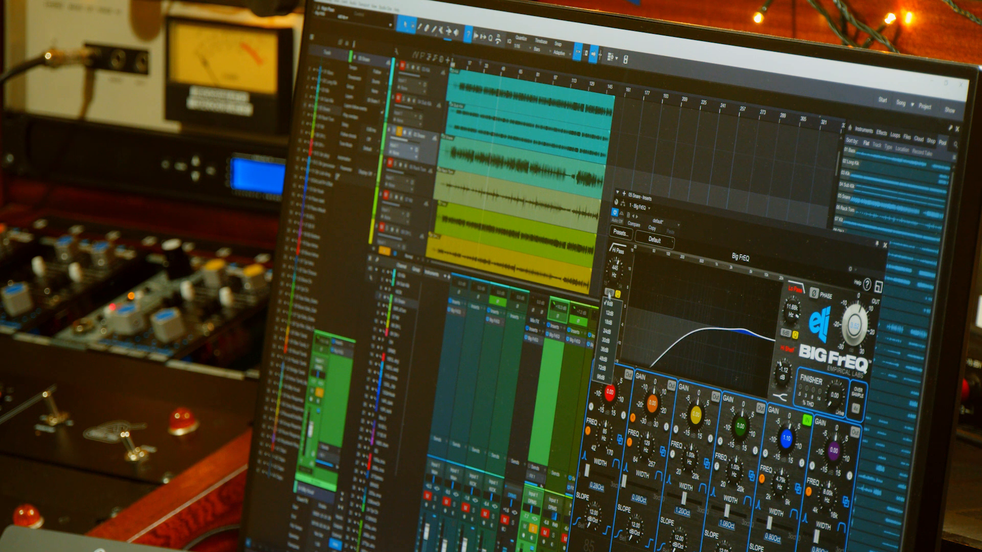
click(606, 341)
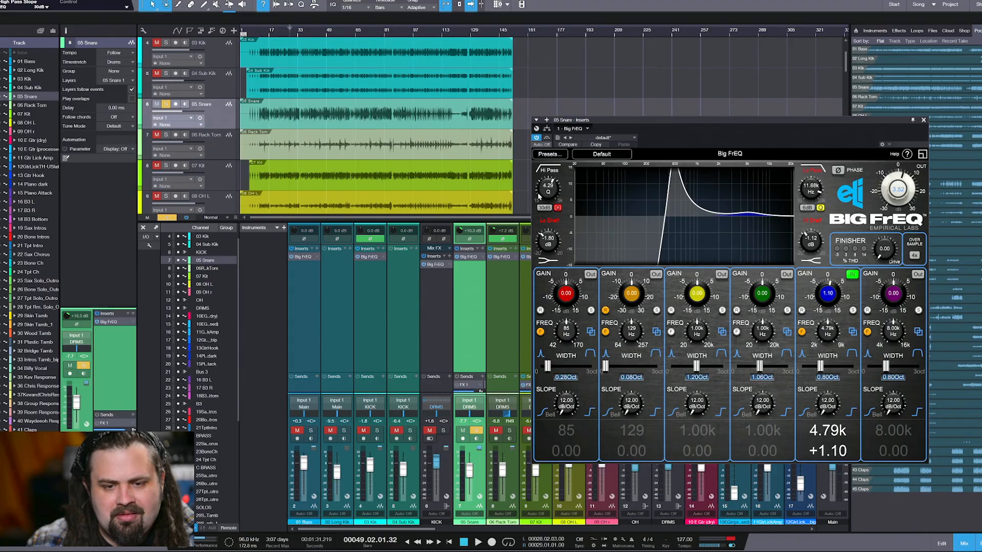
drag(539, 195, 559, 200)
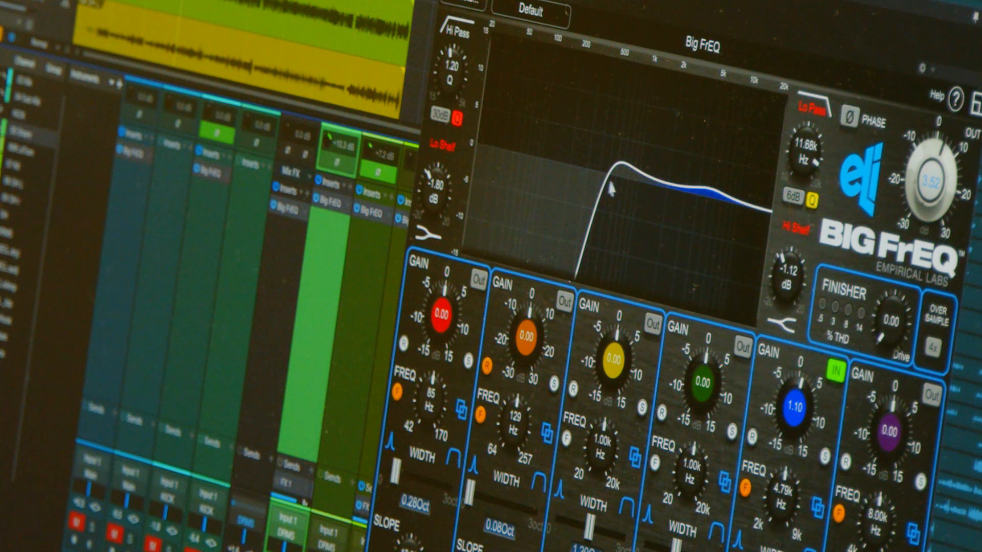
click(457, 121)
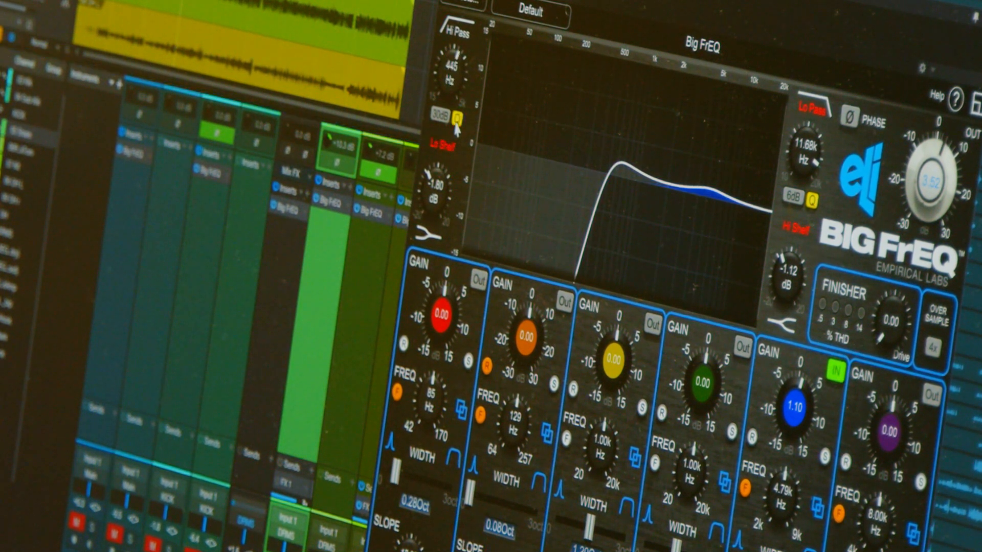
Return the snare's high-pass slope to 6 dB and set its frequency to about 206 Hz
click(441, 116)
click(443, 138)
drag(454, 83, 448, 106)
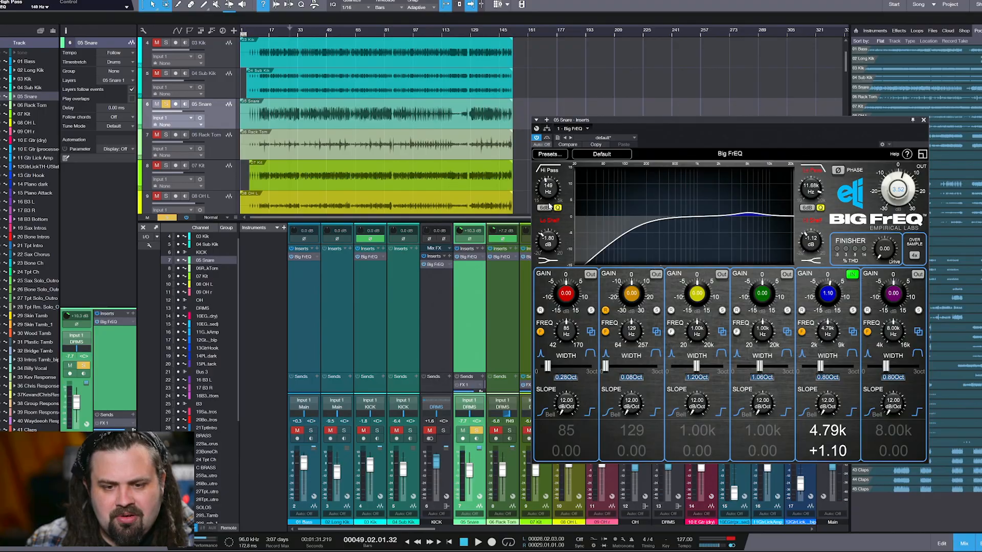
drag(548, 201, 551, 191)
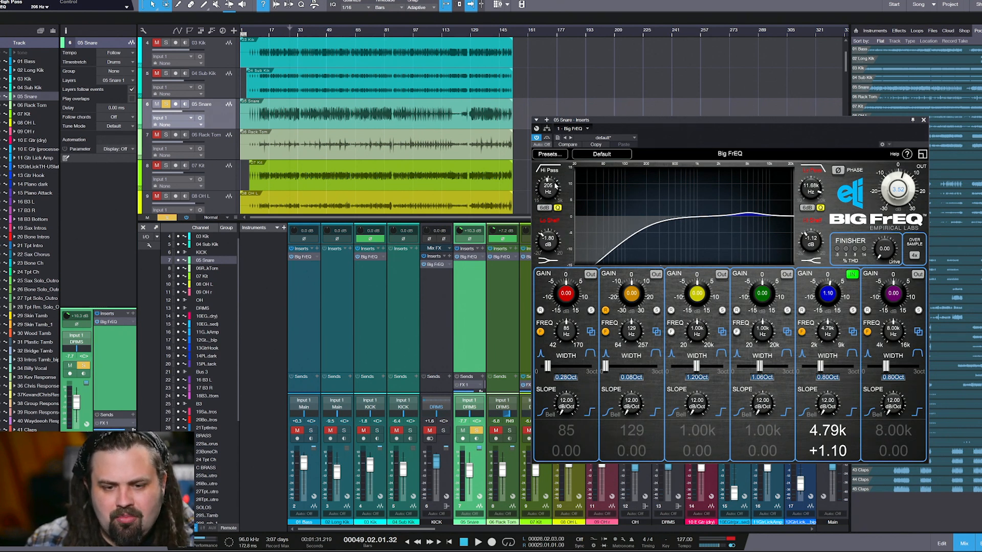
Move the snare's Big FrEQ window clear of the channel faders and set its Finisher drive to 6.33 during soloed playback
drag(649, 123, 613, 78)
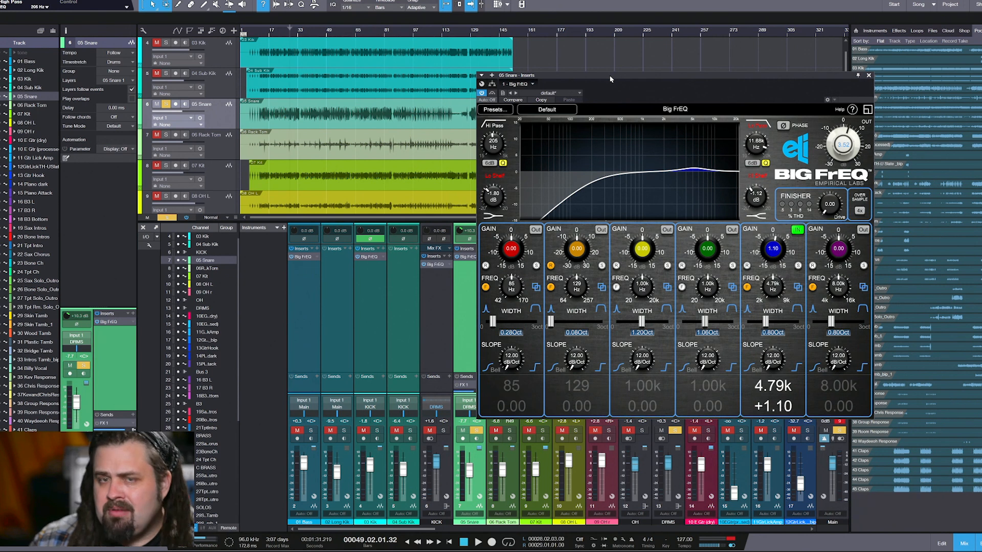
drag(608, 75, 606, 80)
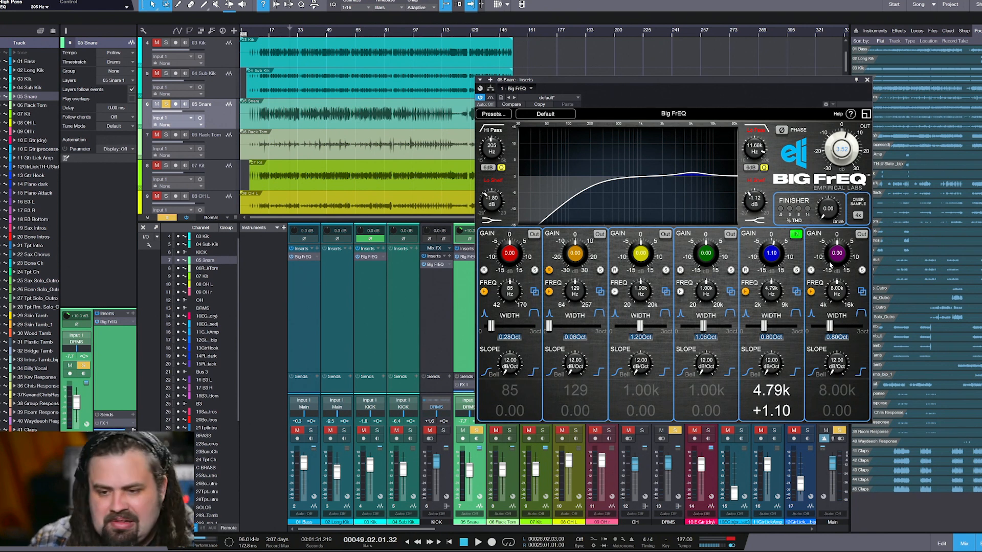
drag(829, 215, 824, 151)
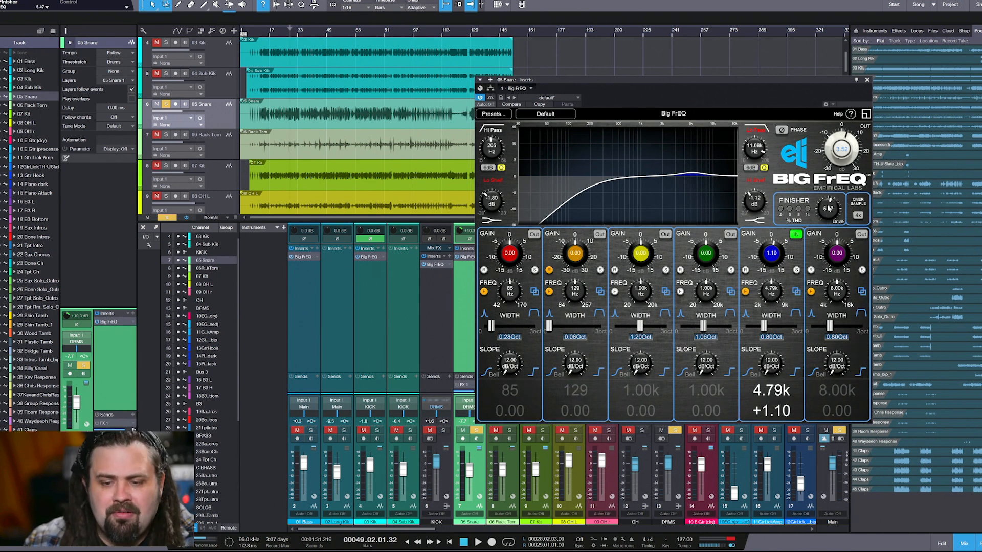
key(space)
mouse_move(834, 214)
mouse_down()
mouse_move(830, 189)
mouse_move(825, 265)
mouse_move(828, 226)
mouse_up()
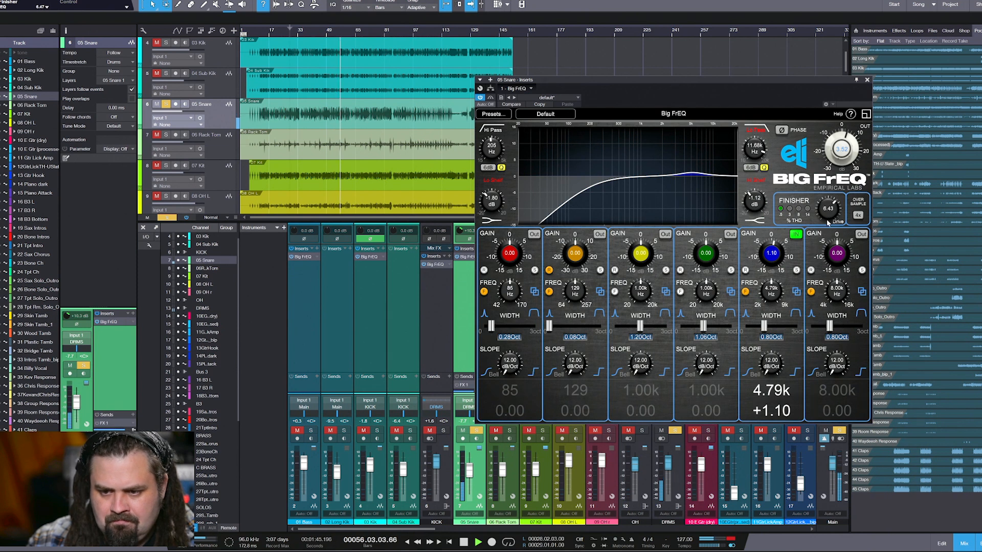
Clear the snare solo, compare Finisher drive amounts in the full mix, and set the drive to 4.83 with 4.92 dB output gain
click(477, 435)
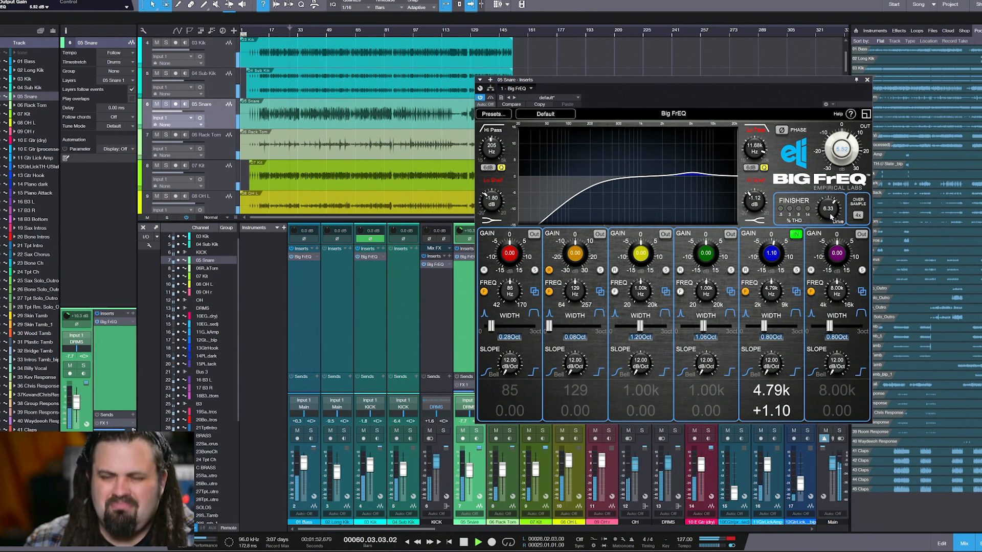
drag(830, 216, 827, 213)
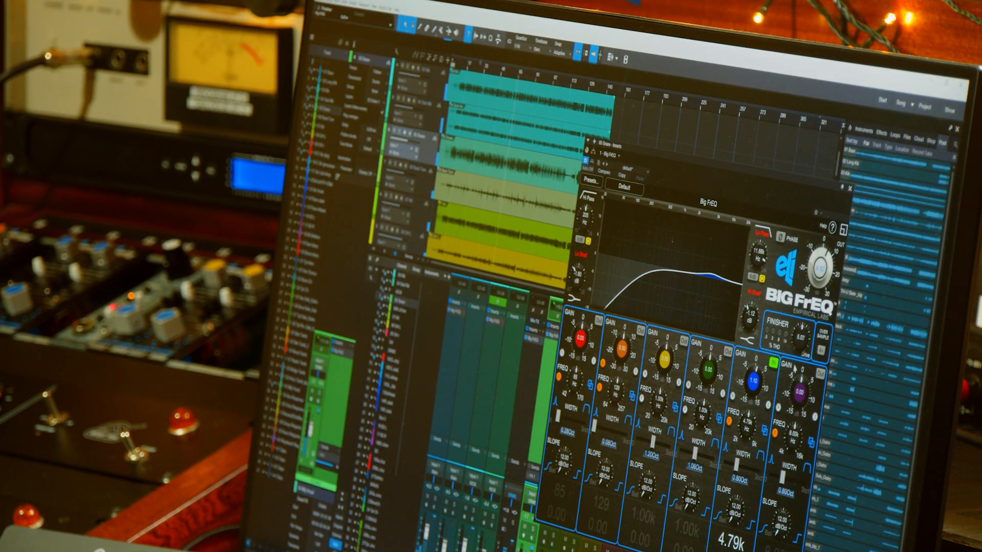
drag(800, 340, 799, 349)
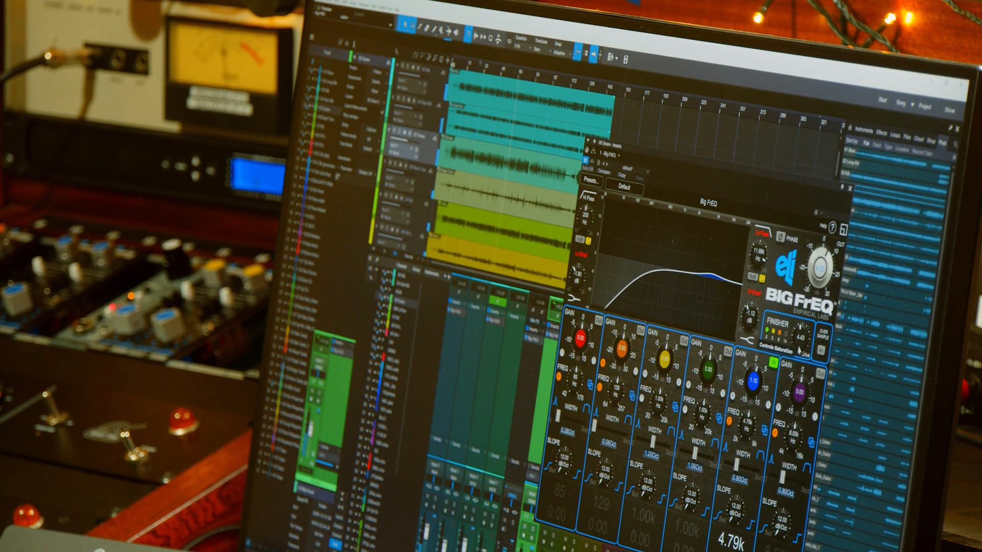
drag(797, 349, 806, 325)
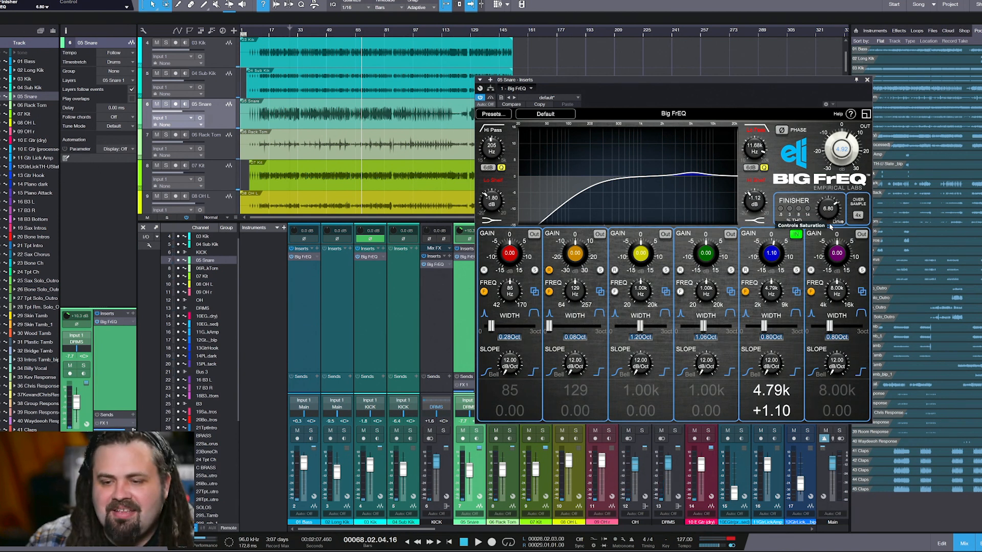
drag(825, 213, 827, 228)
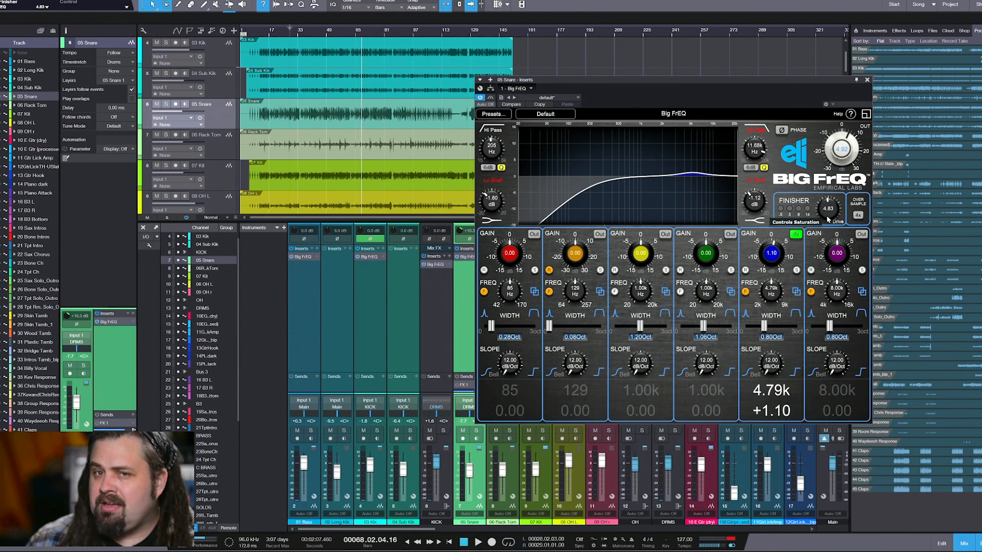
Lower the snare's high-pass frequency to 51 Hz and raise its Finisher drive to 6.73
drag(830, 213, 832, 201)
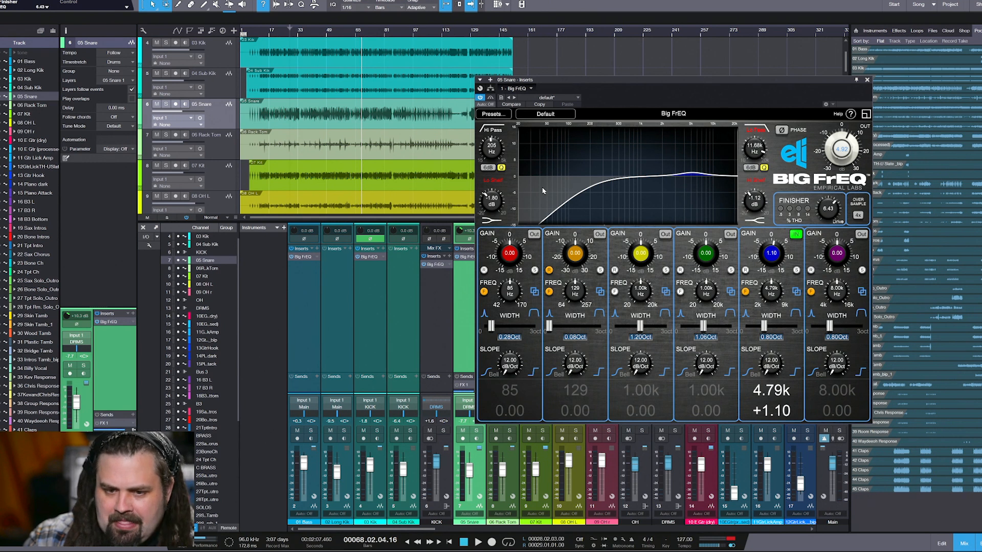
drag(495, 152, 492, 155)
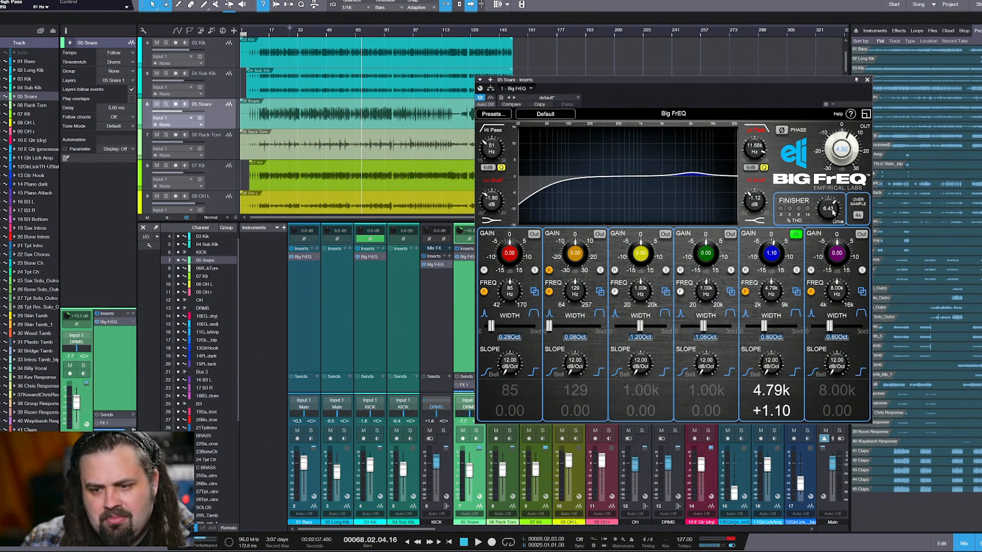
drag(832, 210, 832, 207)
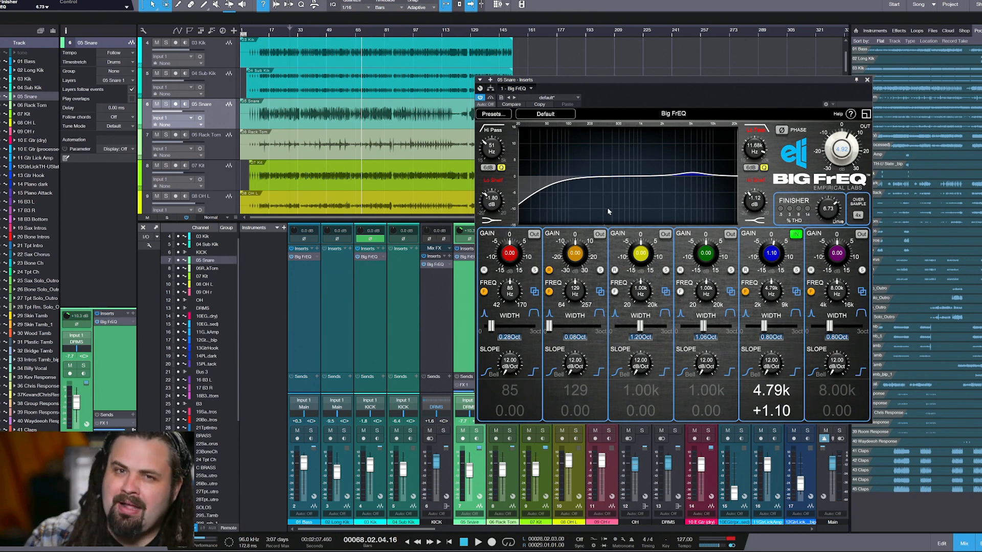
During playback, fine-tune the snare to a Finisher drive of 7.00, a 46 Hz high-pass and 3.72 dB output gain
key(space)
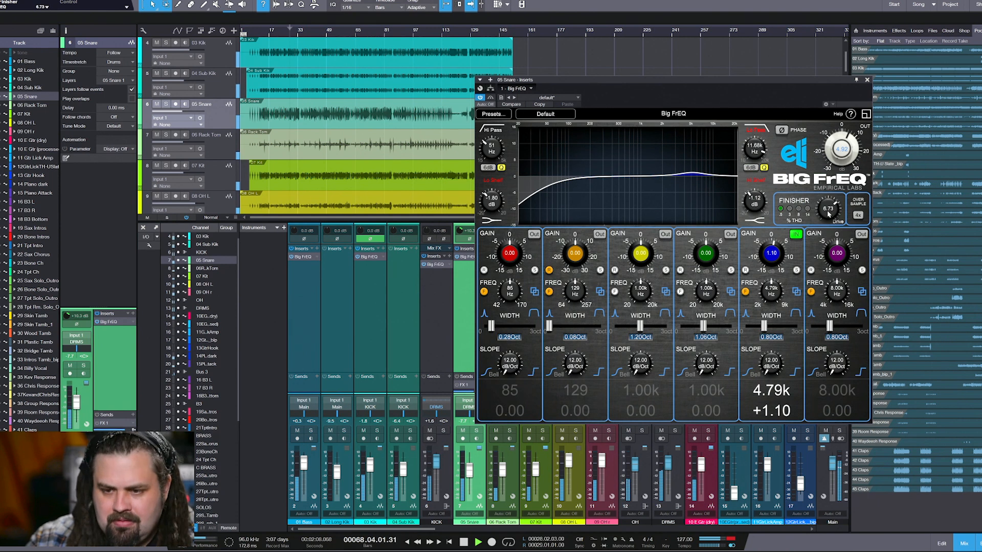
drag(828, 210, 828, 207)
drag(494, 151, 494, 155)
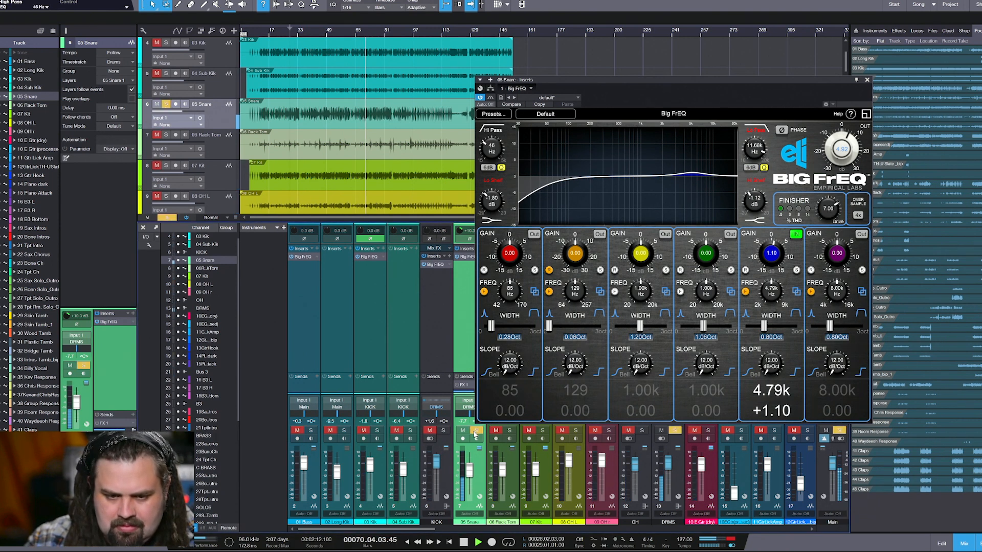
drag(839, 132, 847, 153)
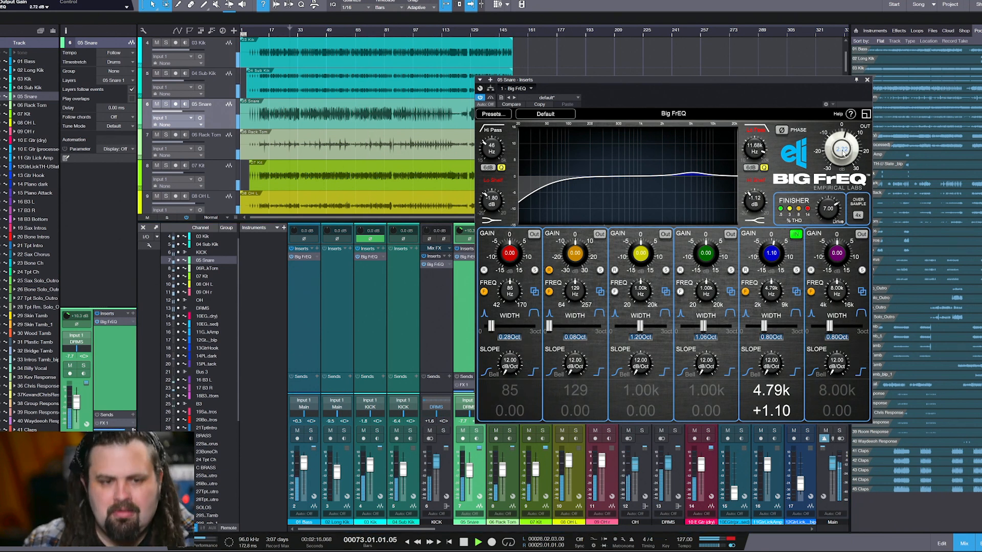
drag(845, 153, 845, 150)
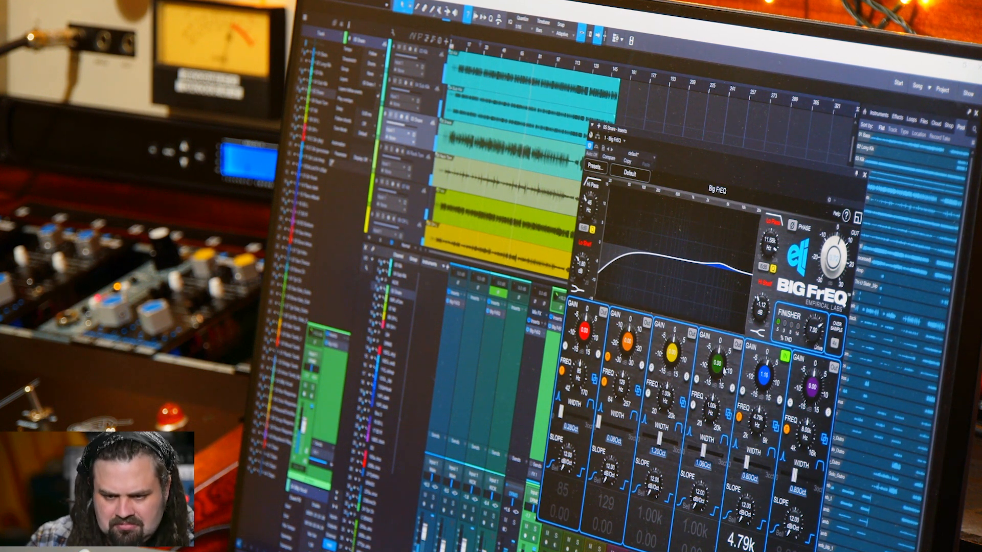
Boost the snare's blue fifth band strongly, solo the track, and raise the band's frequency to 5.74 kHz from an earlier playback point
drag(766, 389, 766, 378)
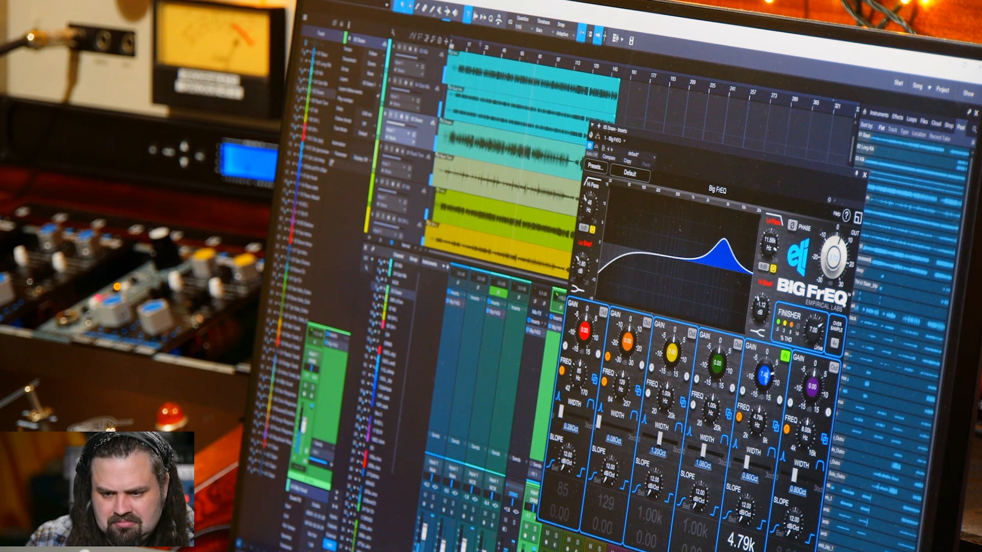
key(s)
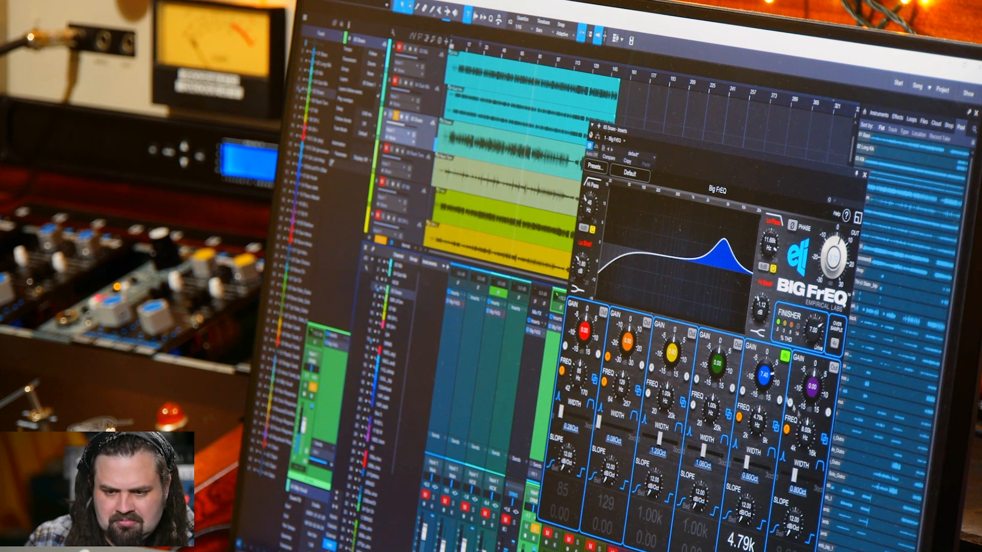
mouse_move(759, 418)
mouse_down()
mouse_move(758, 460)
mouse_move(749, 457)
mouse_move(751, 436)
mouse_up()
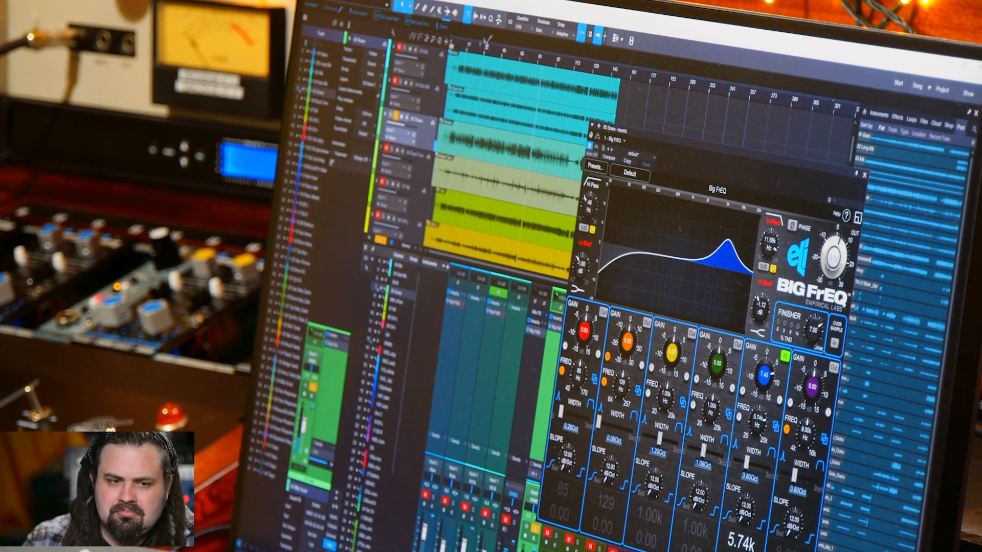
click(475, 51)
Try the snare's fifth-band boost at 702 Hz and at 5.42 kHz, with the Finisher drive lowered to 2.33
mouse_move(767, 379)
mouse_down()
mouse_move(762, 393)
mouse_move(763, 382)
mouse_up()
drag(764, 417, 750, 461)
drag(809, 336, 798, 374)
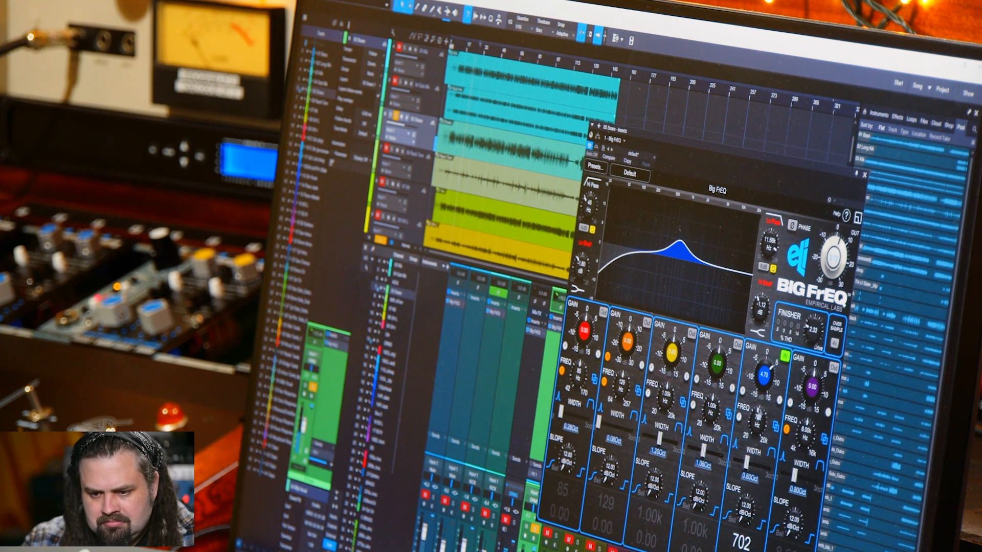
mouse_move(758, 425)
mouse_down()
mouse_move(752, 453)
mouse_move(757, 428)
mouse_up()
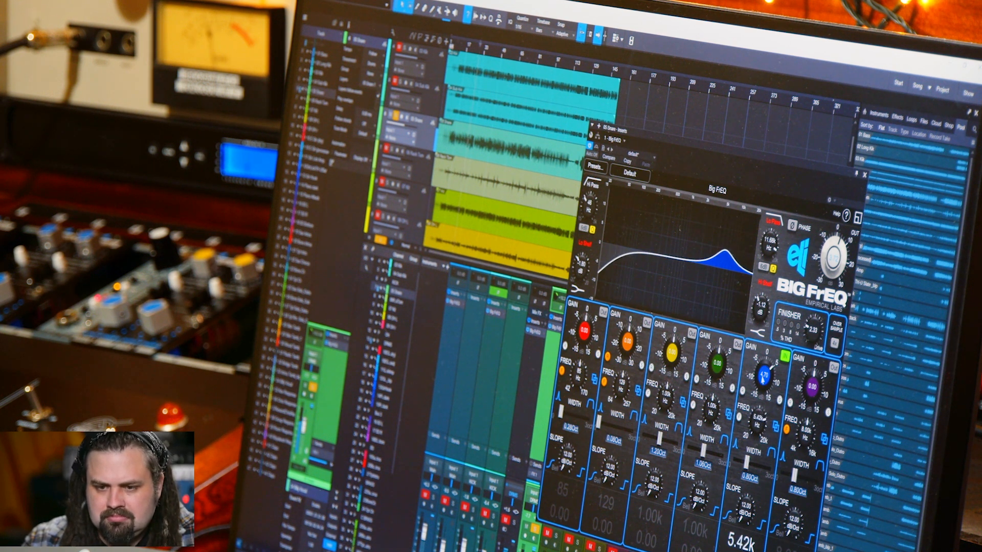
Set the snare's fifth band to 7.59 kHz with 2.80 dB gain and return the Finisher drive to 7.00
drag(759, 403, 766, 384)
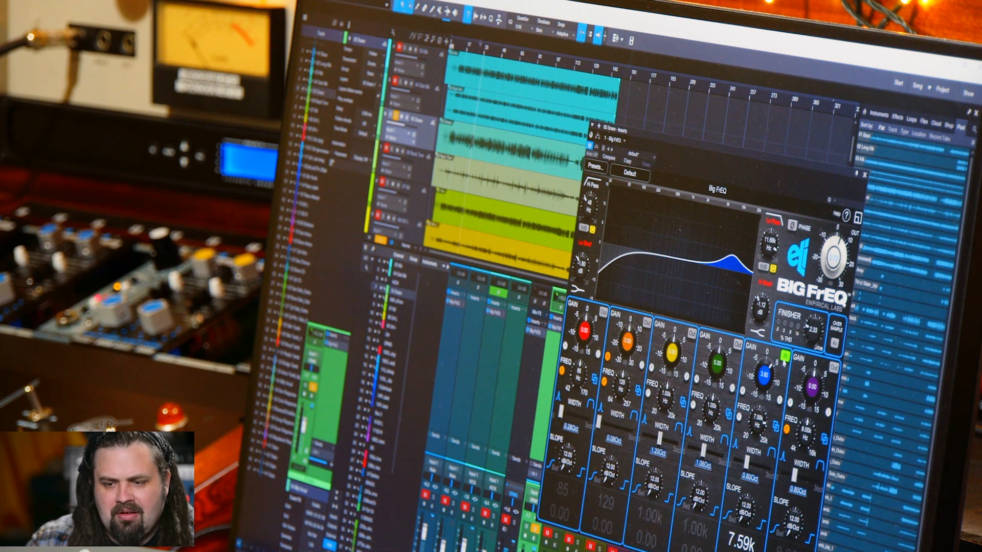
drag(816, 341, 813, 331)
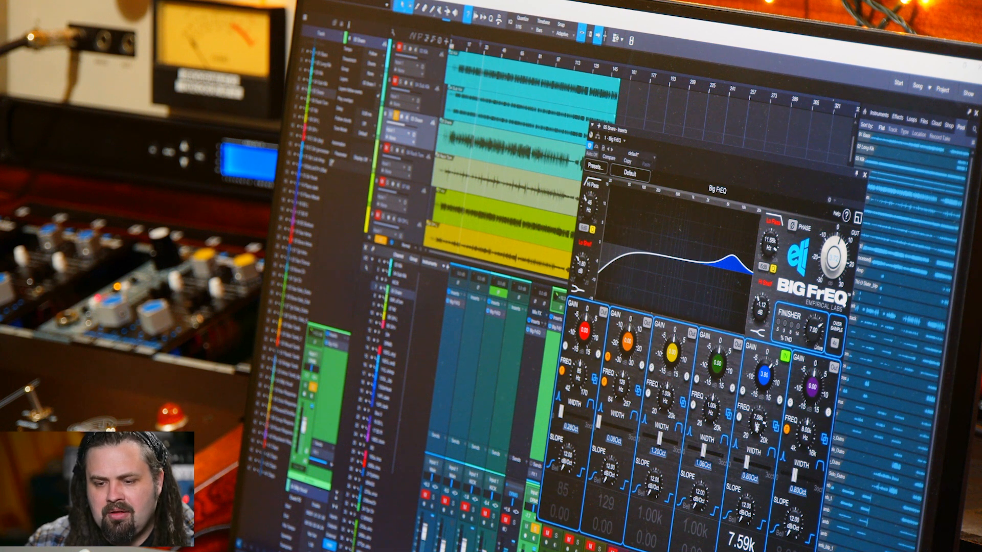
drag(769, 365, 765, 373)
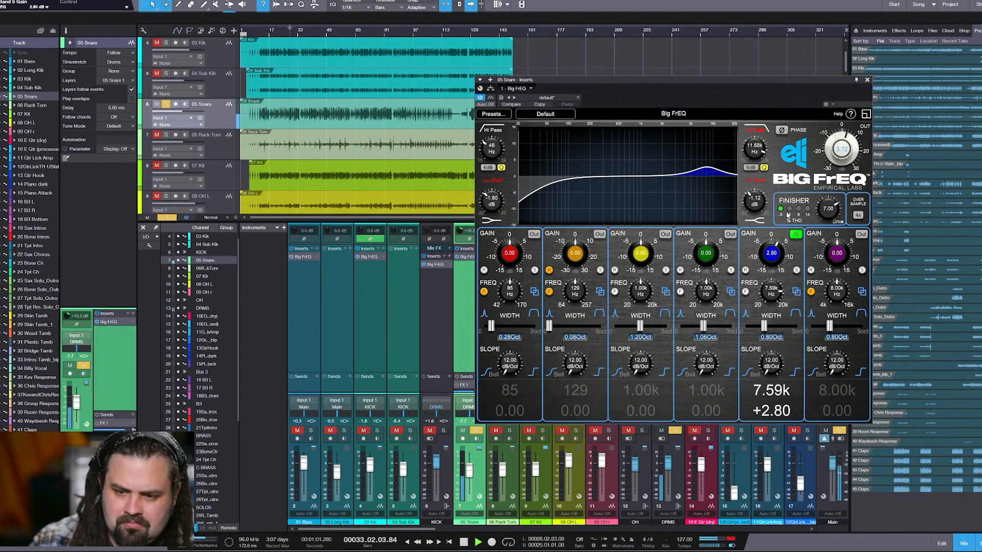
Clear the snare solo, reduce its Finisher drive to 5.83 in the full mix, and close its equalizer window
drag(830, 214, 828, 223)
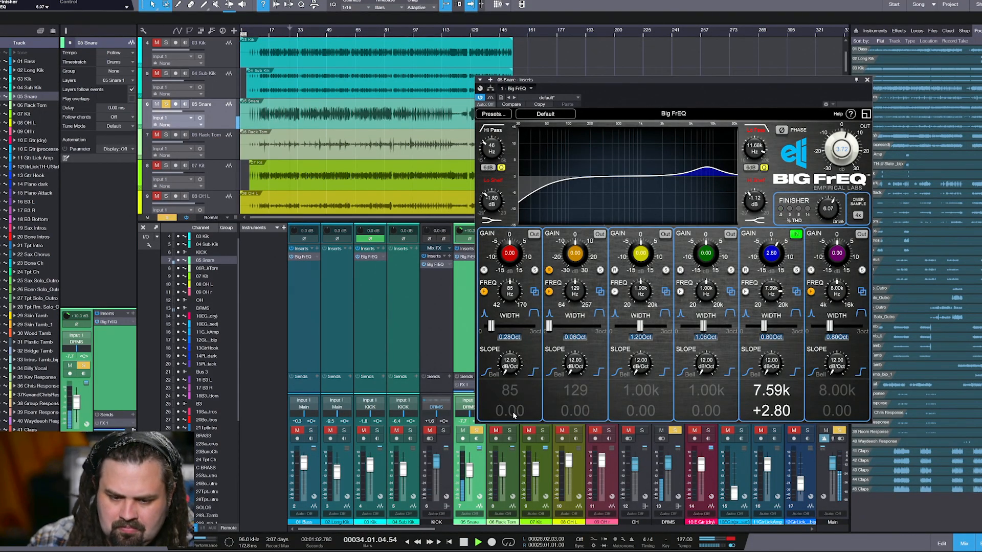
click(475, 431)
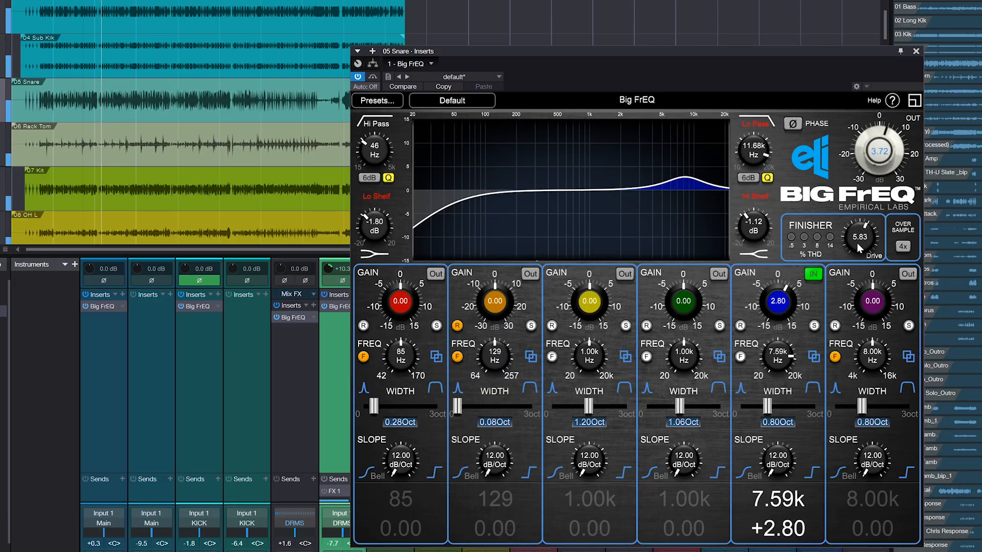
drag(826, 212, 825, 214)
click(916, 51)
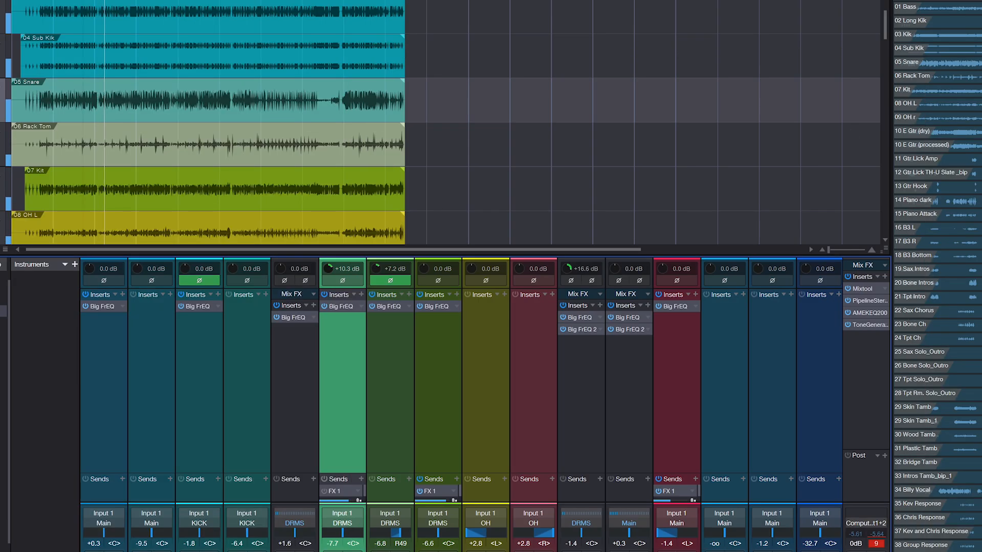
Open the OH bus's first Big FrEQ instance and compare the mix with the plug-in bypassed and active
scroll(461, 404, right, 5)
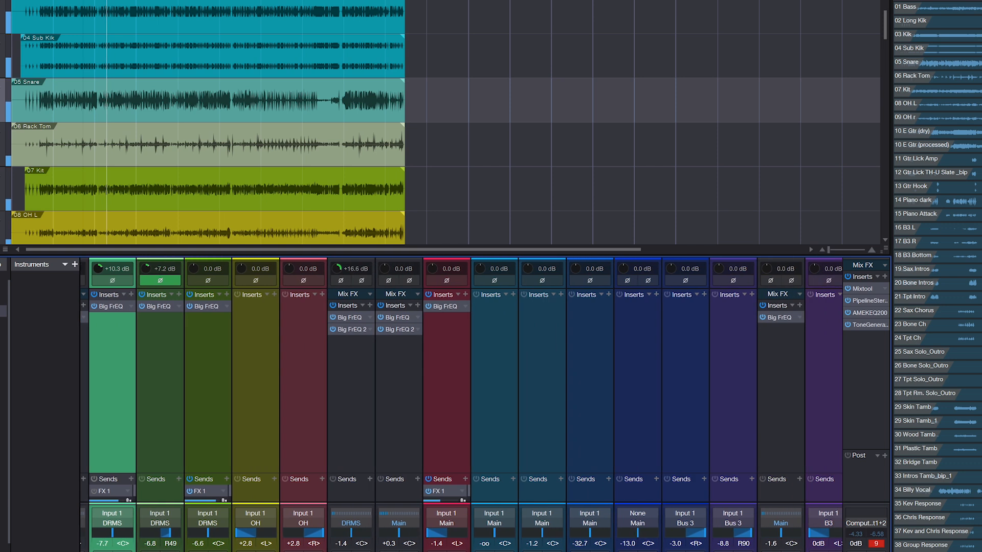
click(347, 330)
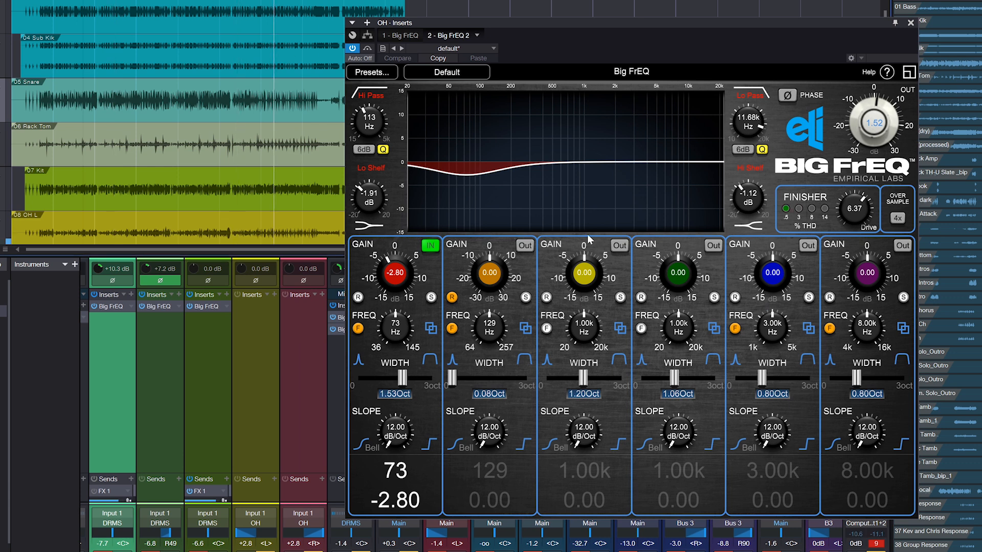
click(403, 36)
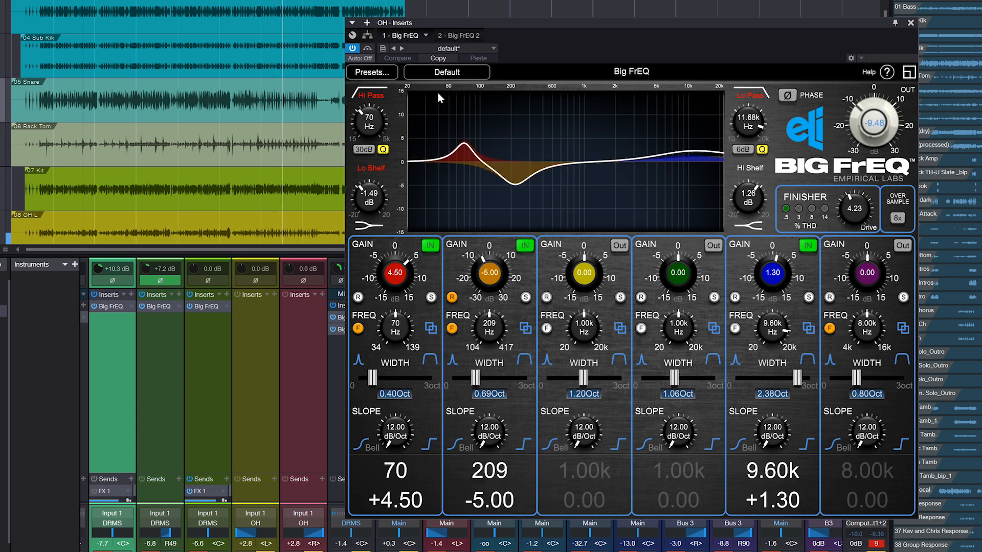
click(353, 47)
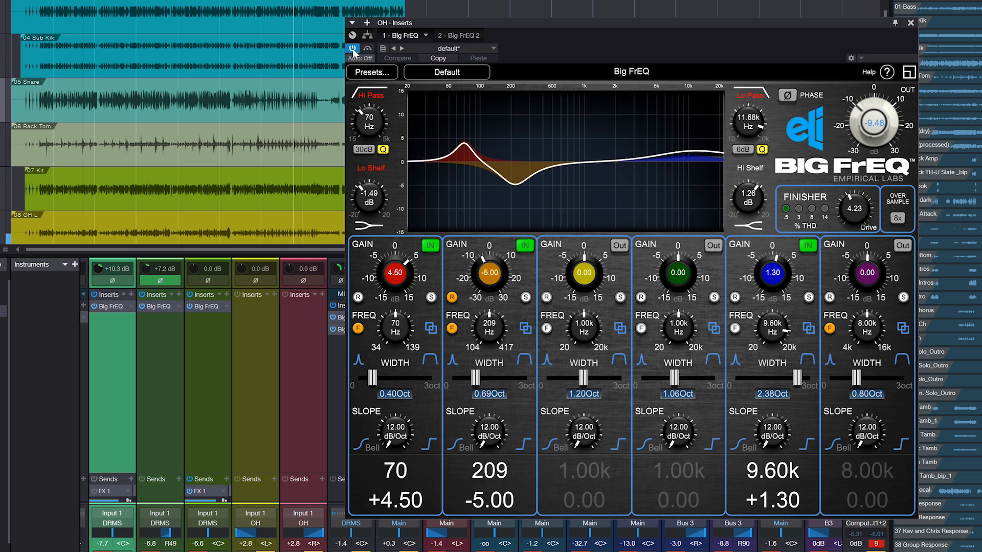
click(353, 48)
Audition the OH bus equalizer by switching bands one, two and five out and back in, and by varying the high shelf gain
click(431, 245)
click(525, 246)
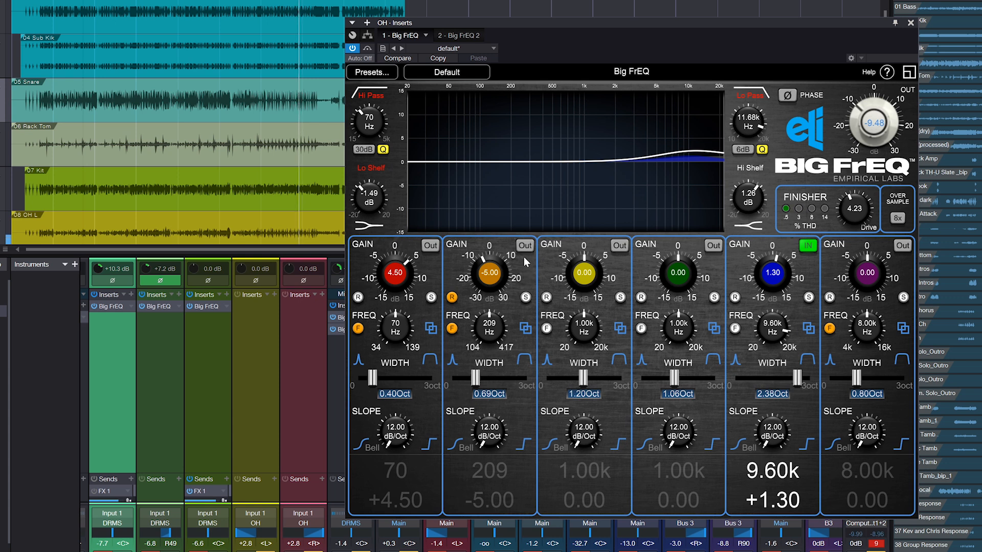
click(524, 247)
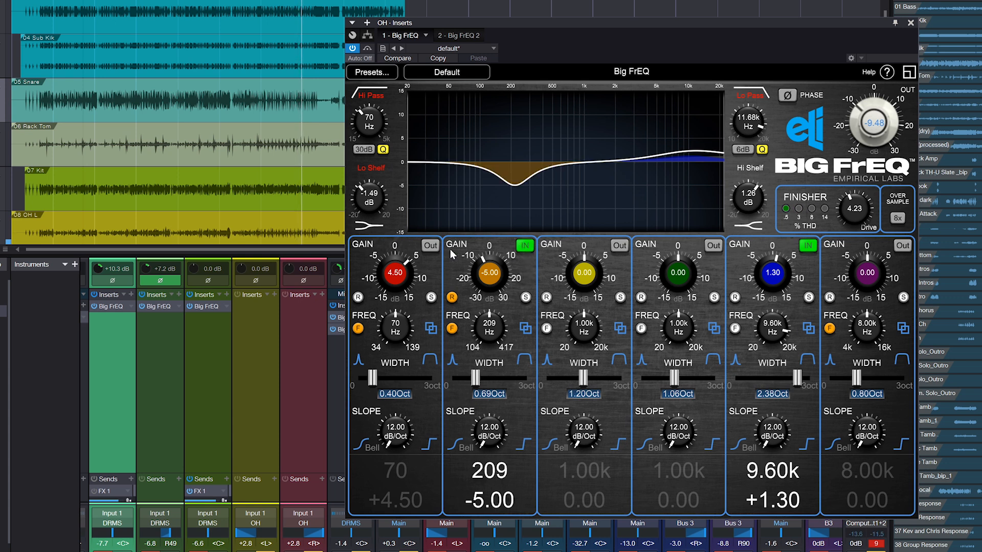
click(432, 247)
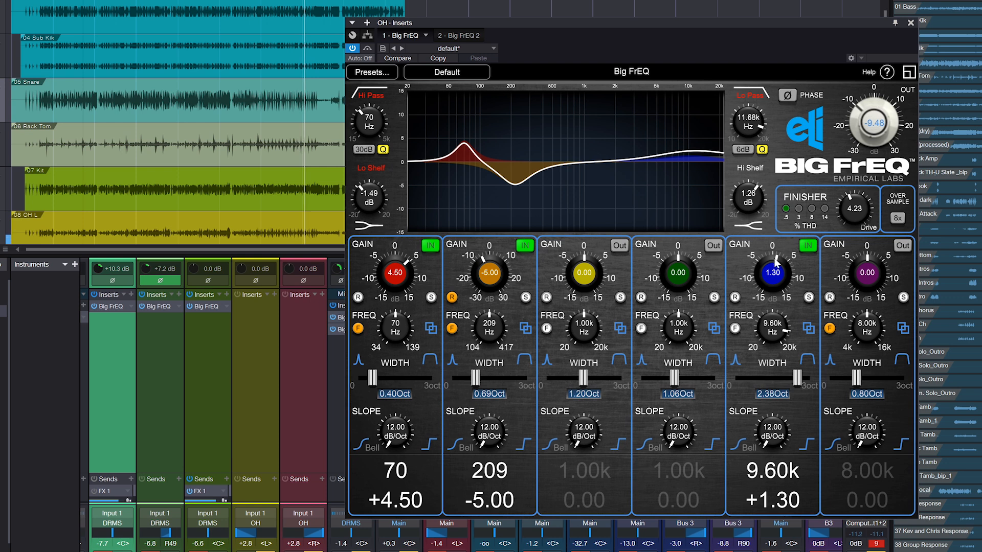
click(804, 247)
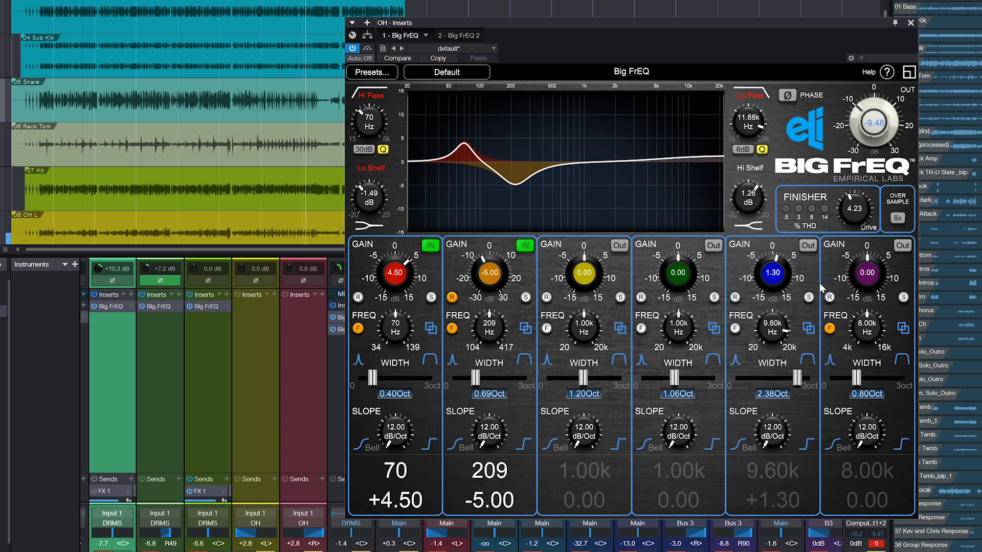
click(807, 245)
drag(758, 198, 750, 227)
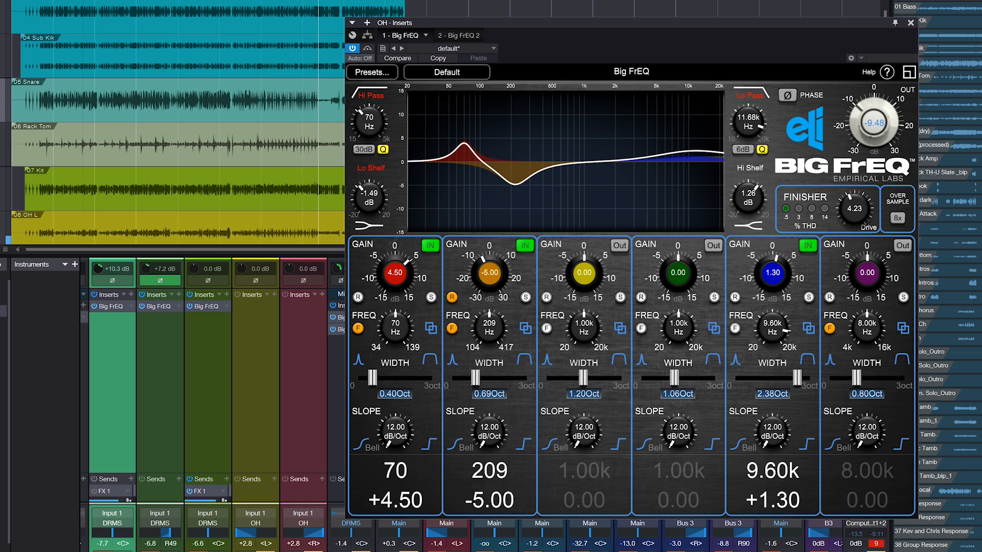
Compare drive amounts on the OH bus's second Big FrEQ, set its Finisher drive to 5.47, and close it with playback stopped
click(460, 35)
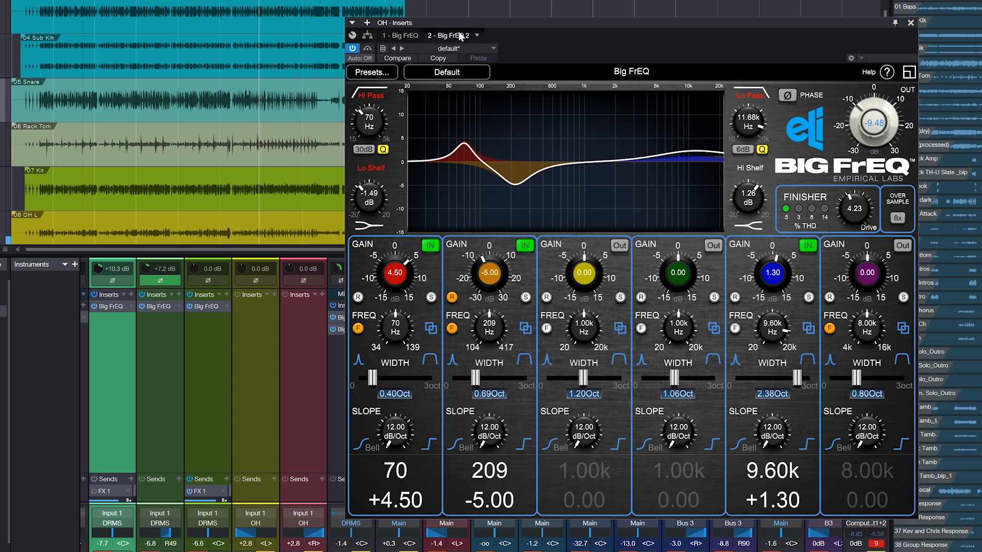
drag(857, 206, 858, 313)
drag(858, 216, 859, 153)
drag(853, 210, 850, 258)
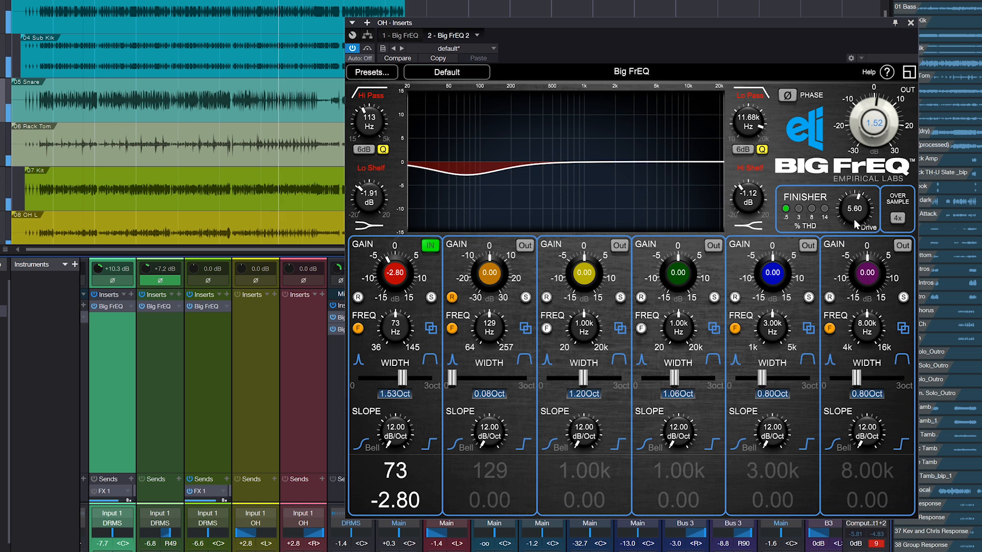
drag(853, 219, 852, 222)
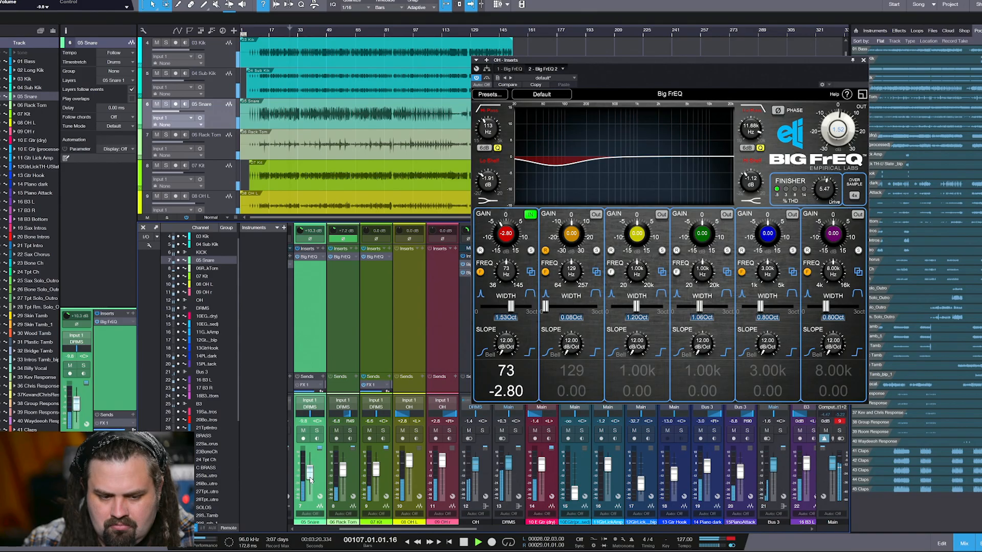
click(863, 61)
key(space)
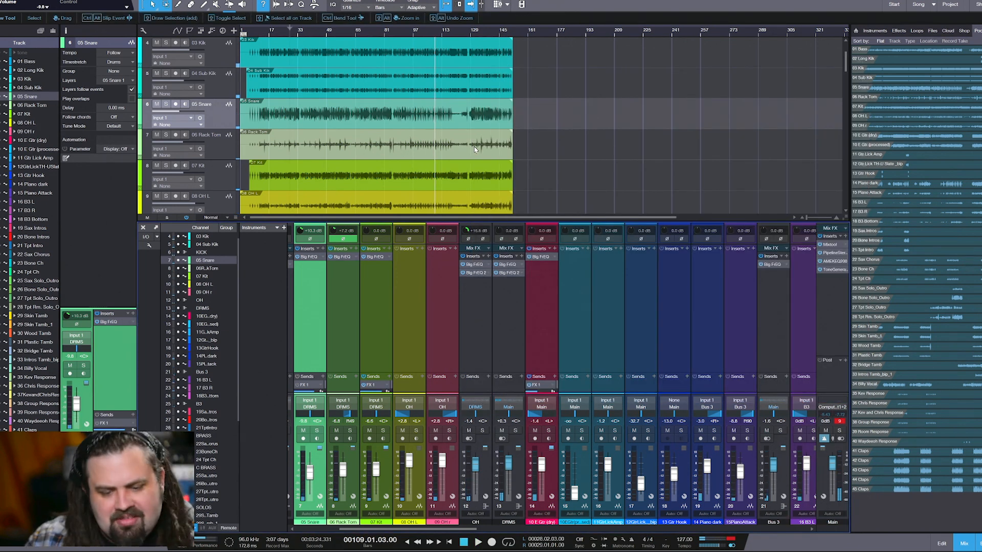
Open Big FrEQ on the 10 E Gtr (dry) channel, move its window clear of the faders, and solo the guitar during playback
click(540, 257)
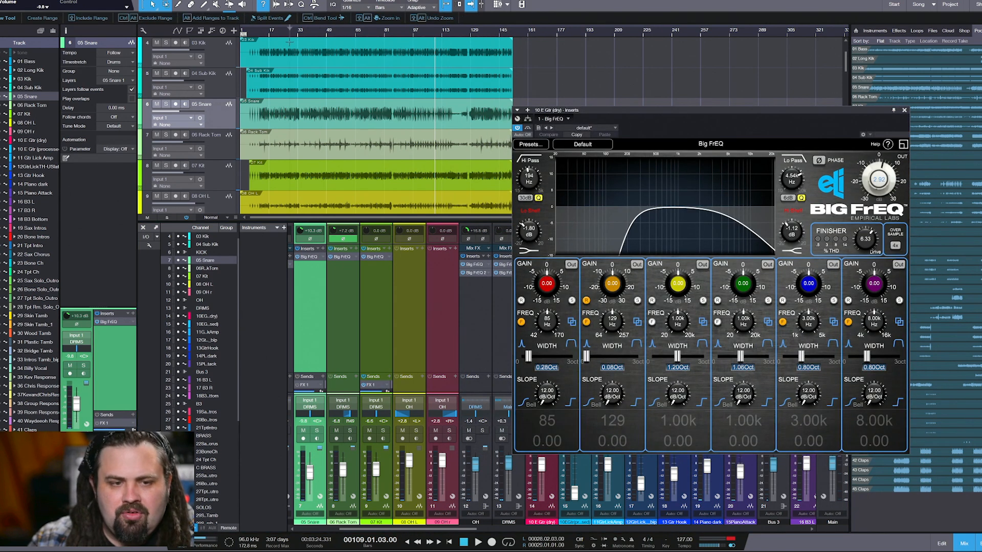
key(space)
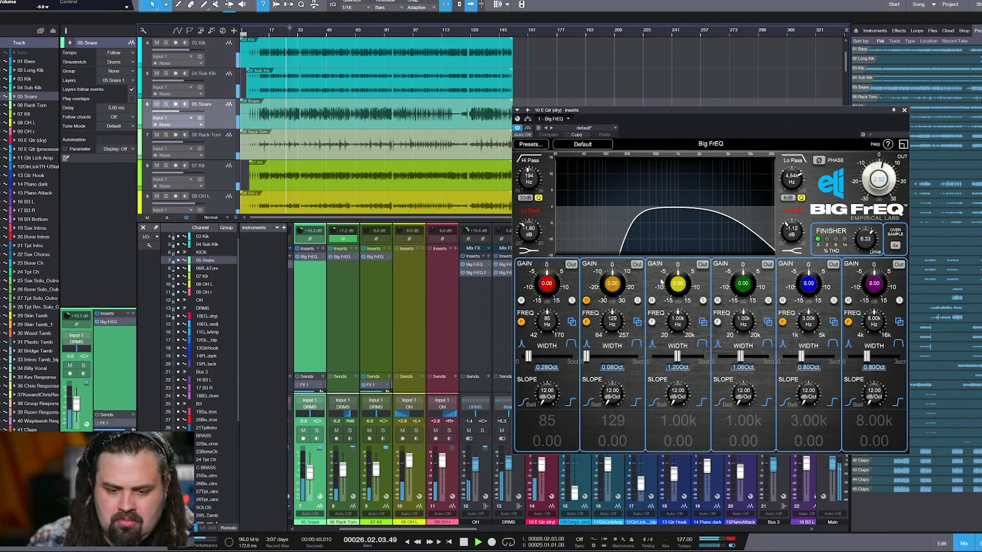
drag(586, 111, 617, 68)
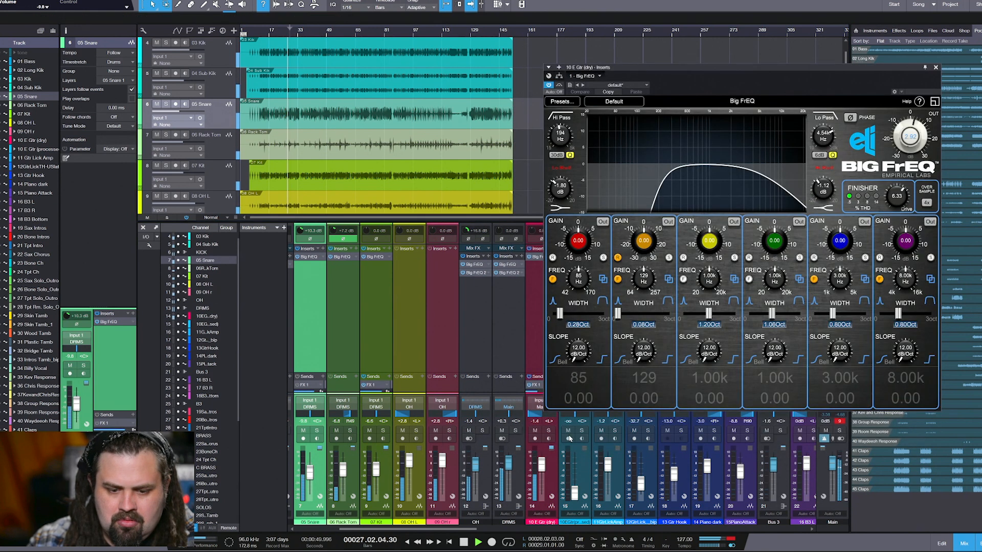
key(s)
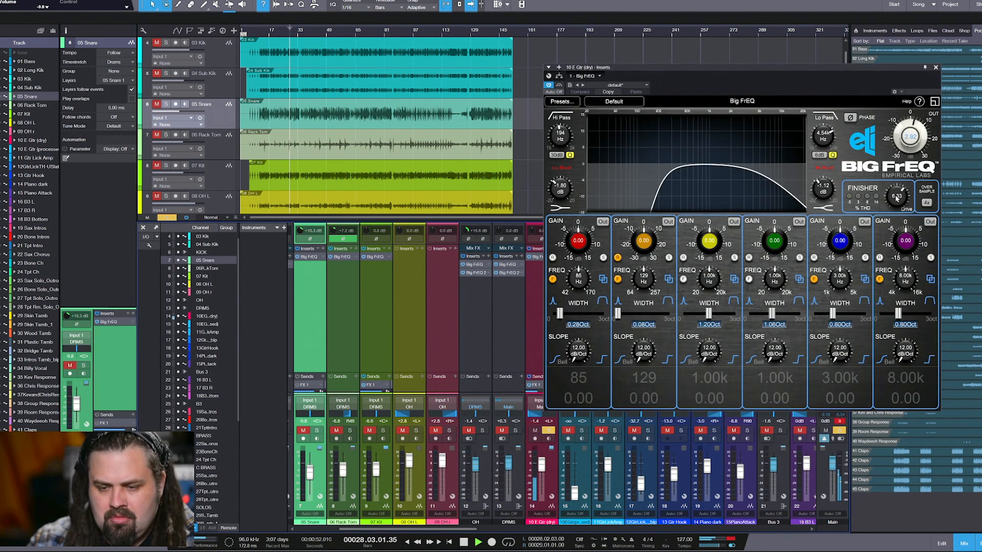
Audition the soloed guitar with the high-pass and low-pass filters switched out and back in, and with lower and higher Finisher drive
click(561, 117)
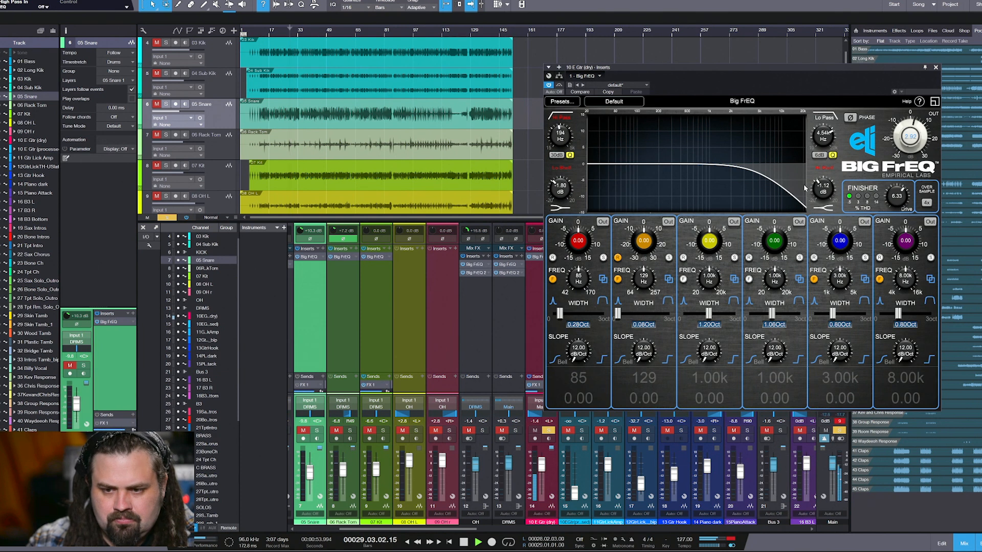
click(829, 123)
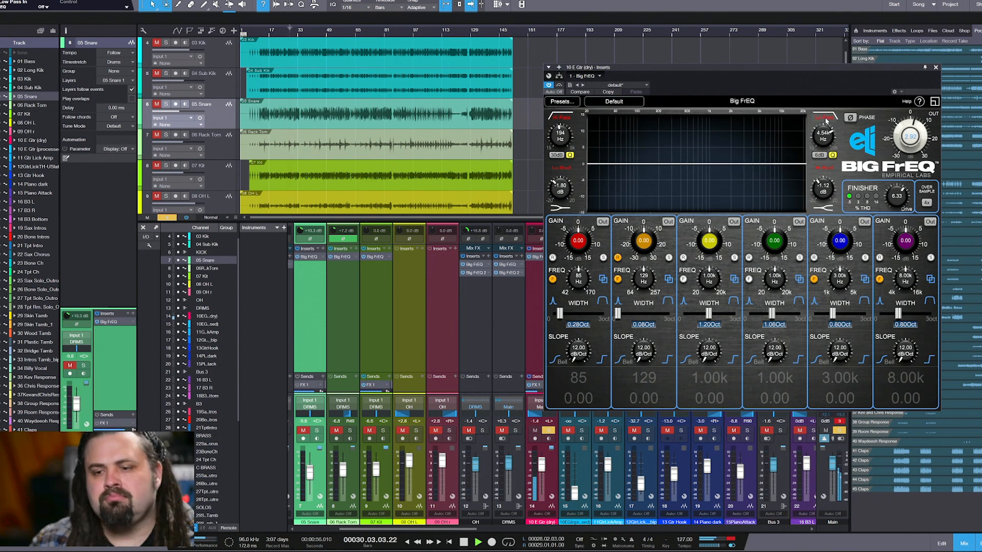
click(826, 121)
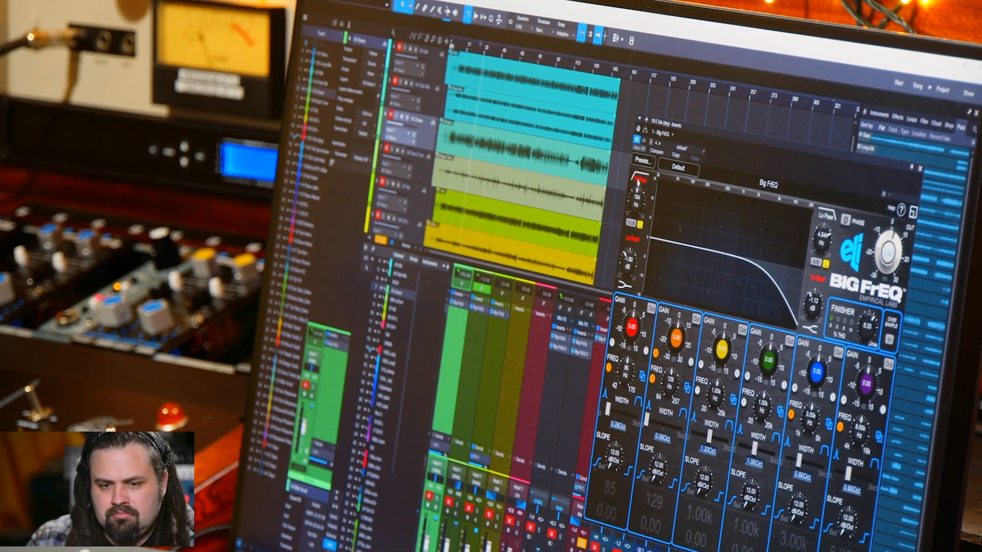
click(638, 180)
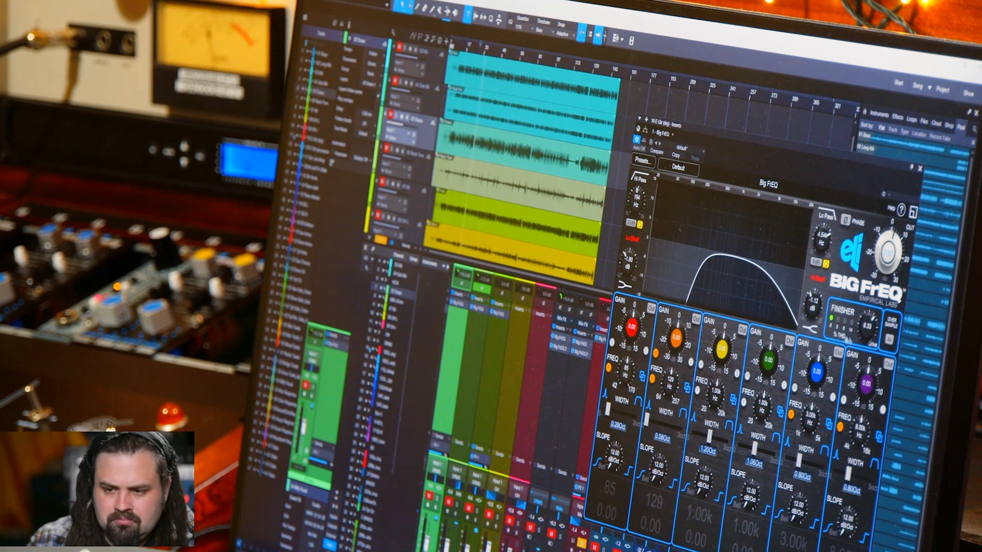
drag(863, 329, 857, 432)
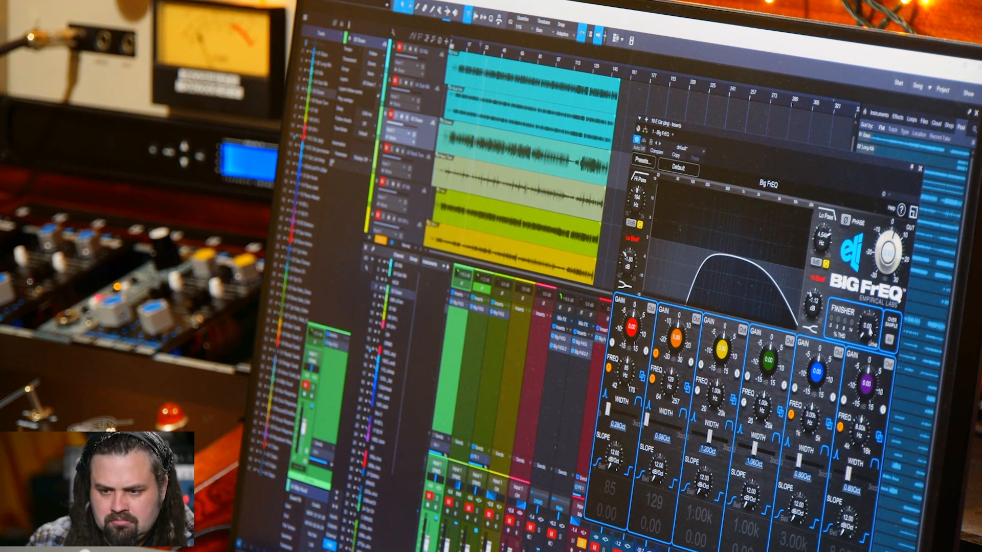
drag(870, 331, 872, 271)
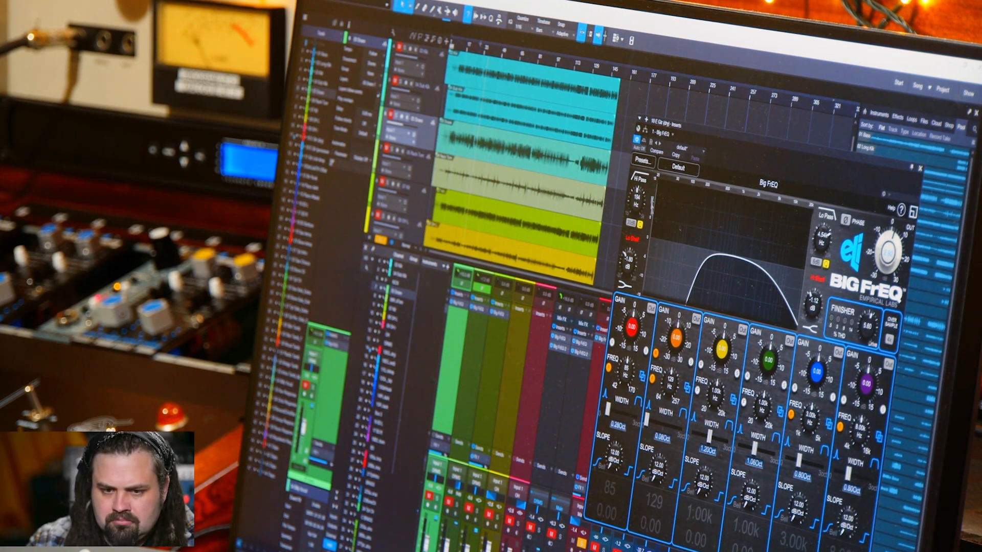
Compare the guitar once more without its high-pass and low-pass filters, and switch both filters back in
click(641, 180)
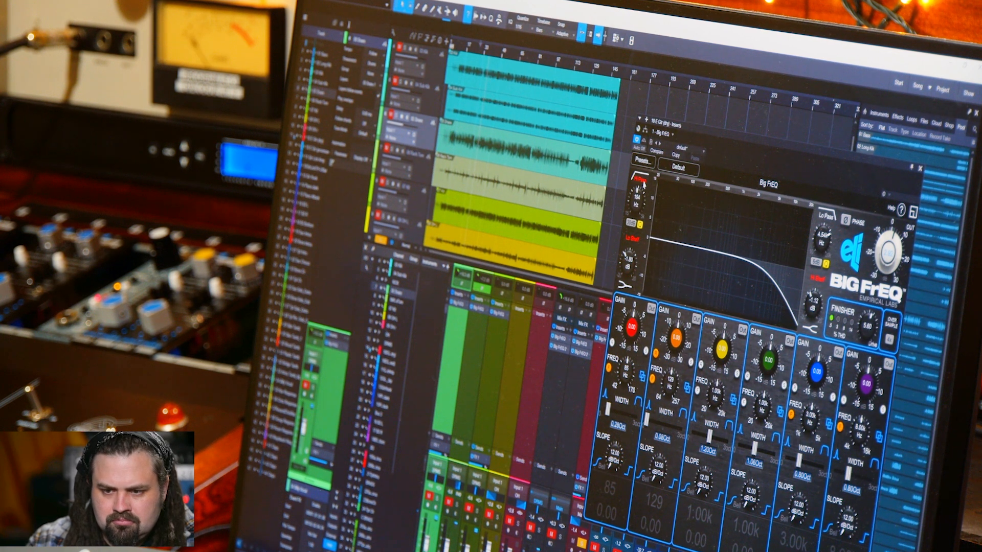
click(824, 217)
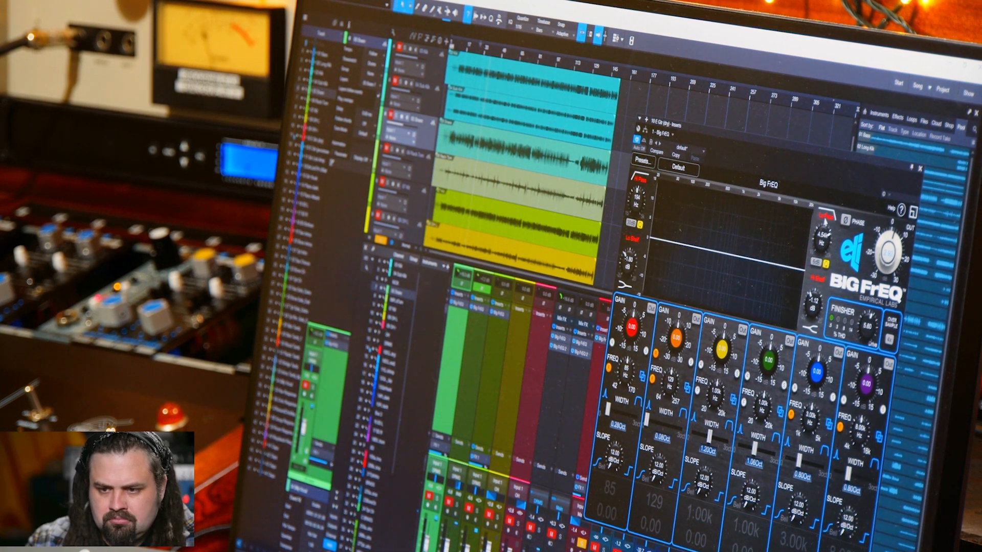
click(824, 217)
click(641, 180)
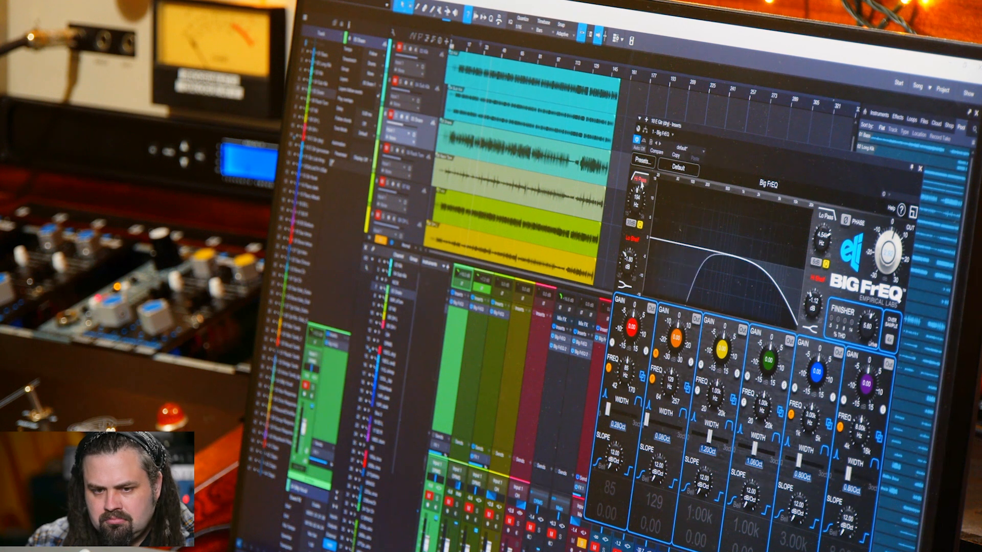
Unsolo the 10 E Gtr (dry) channel and close its Big FrEQ window
click(582, 543)
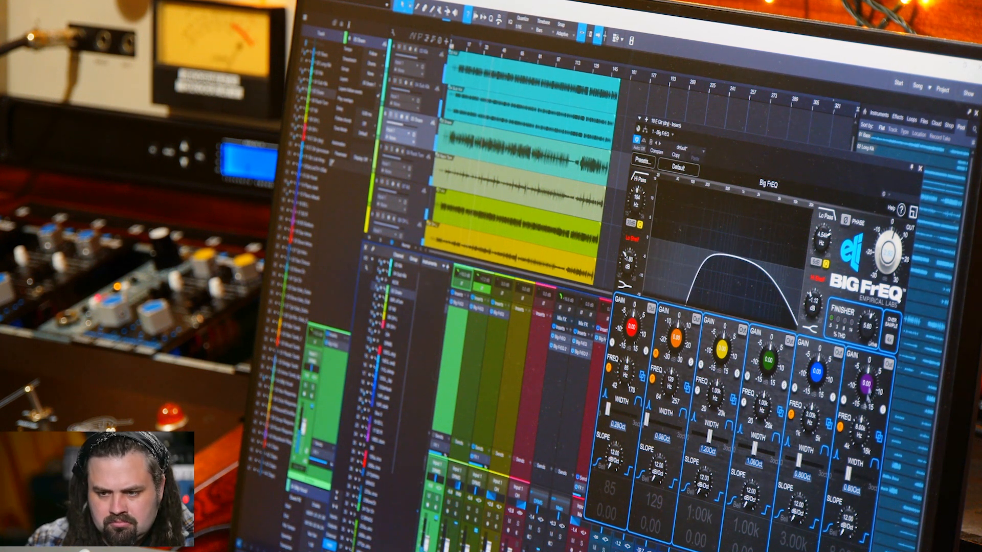
click(920, 169)
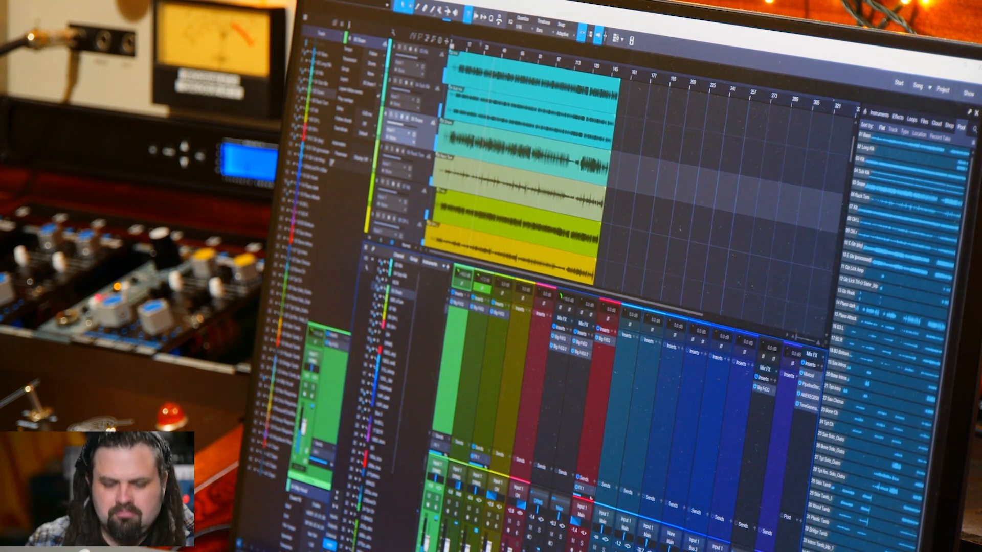
Open the first Big FrEQ instance on vocal channel 34 and move its window clear of the mixer
scroll(608, 409, right, 10)
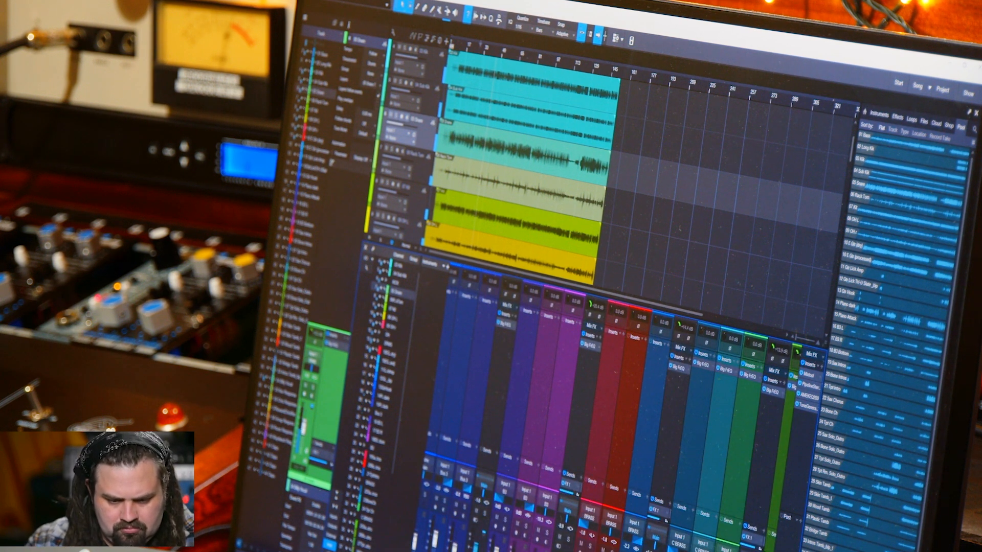
scroll(608, 409, right, 5)
scroll(609, 409, right, 4)
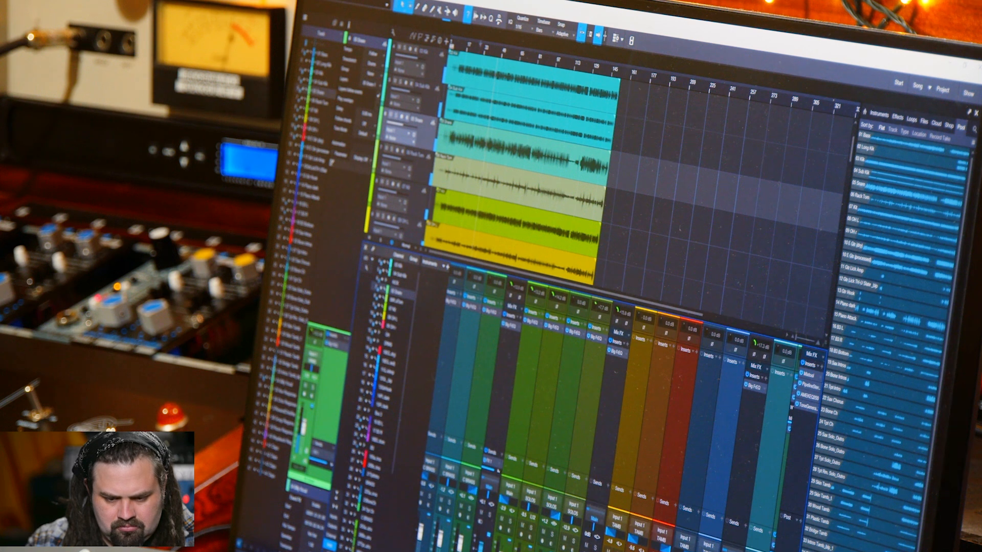
scroll(609, 410, right, 5)
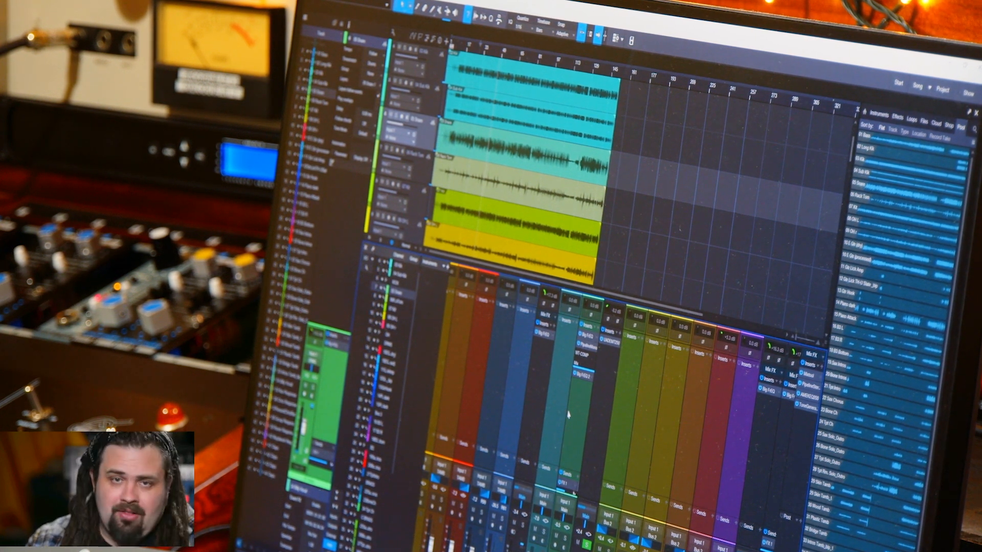
click(585, 336)
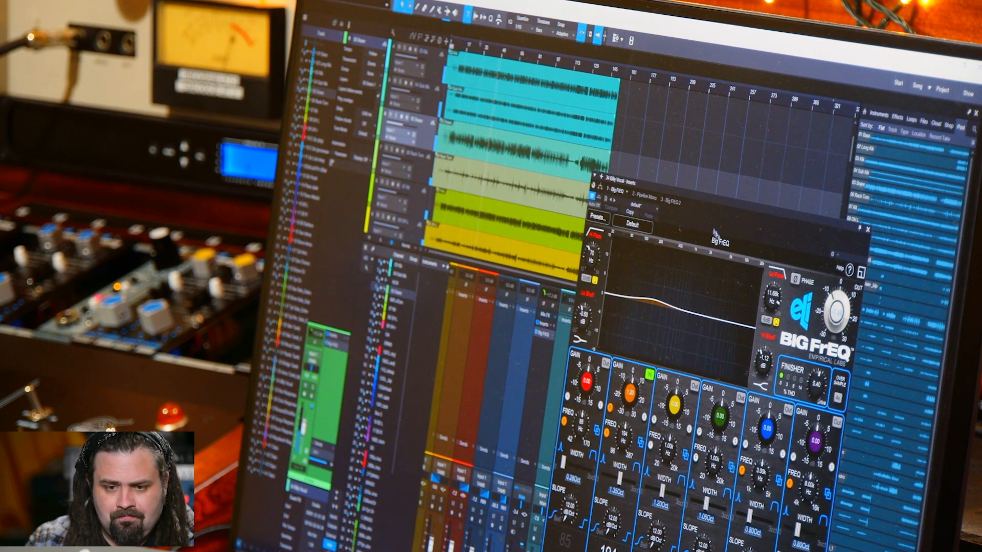
drag(693, 195, 732, 131)
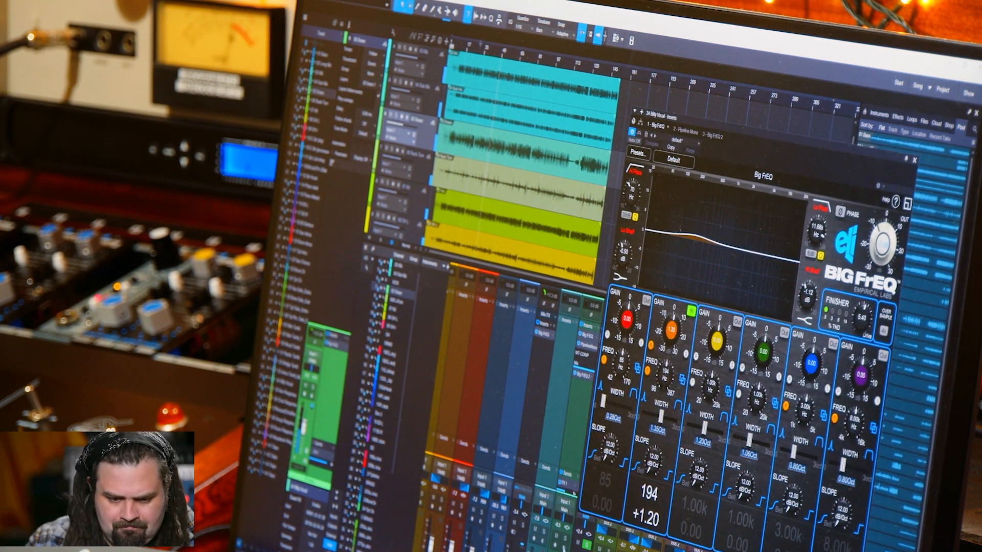
Compare Finisher drive amounts on the vocal's two Big FrEQ instances, setting the first to 7.53 and the second to 7.13
drag(862, 320, 865, 275)
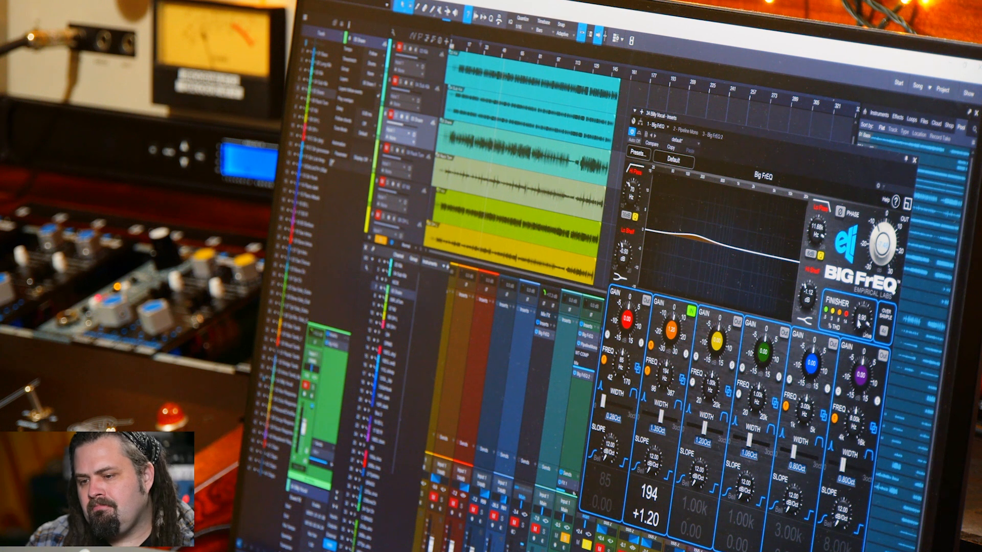
drag(860, 323, 858, 329)
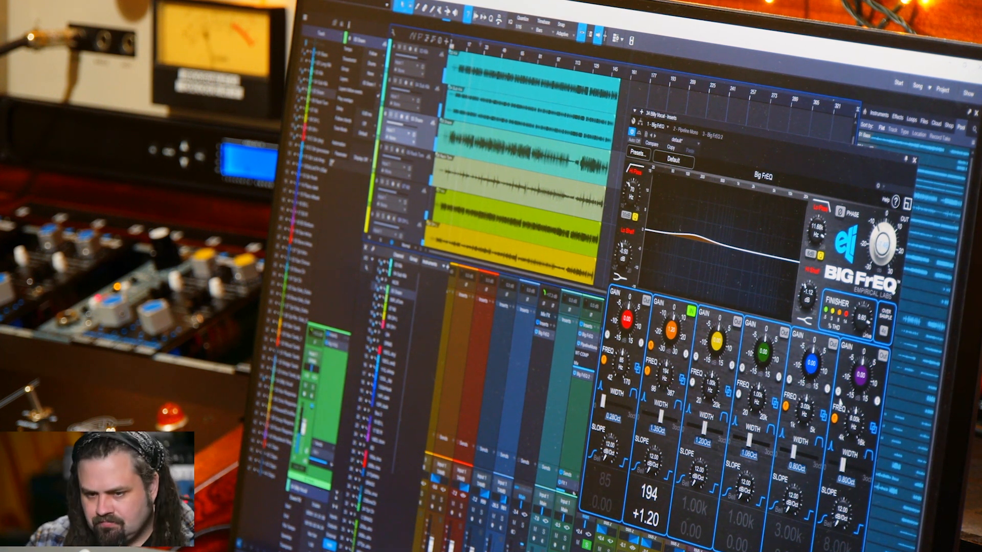
click(711, 137)
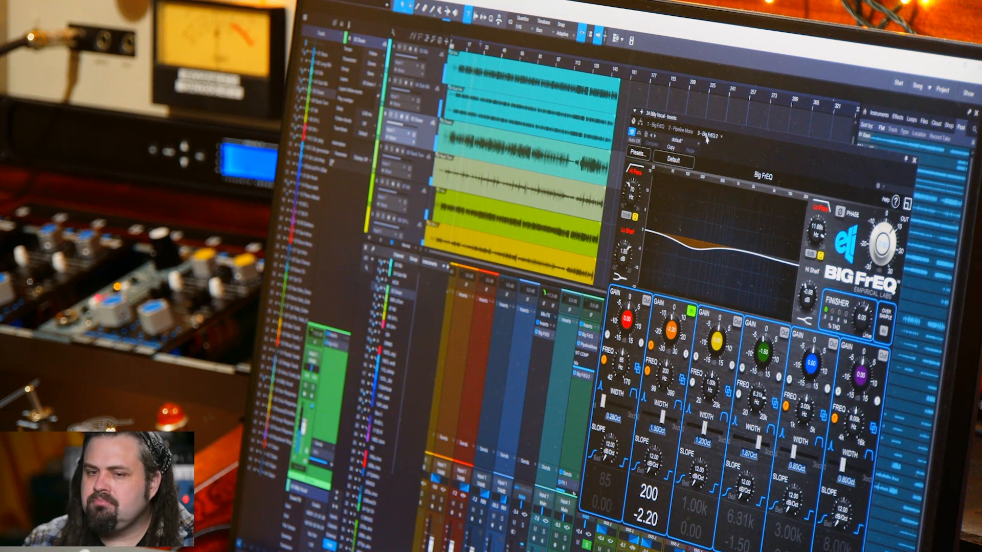
drag(860, 319, 863, 265)
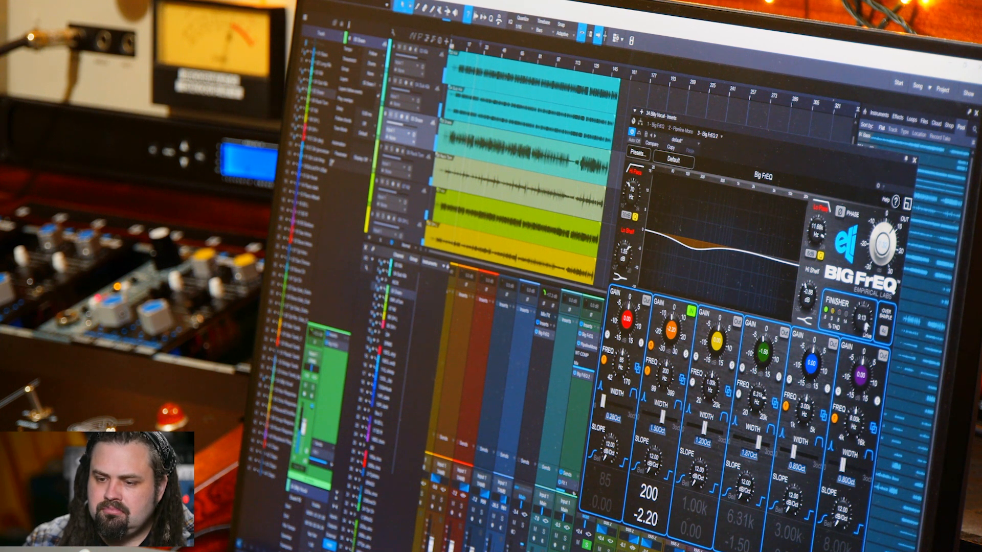
mouse_move(861, 324)
mouse_down()
mouse_move(858, 339)
mouse_move(860, 321)
mouse_up()
Review the vocal's insert chain from the first Big FrEQ through the Pipeline Mono WT-COMP insert to Big FrEQ 2
click(655, 126)
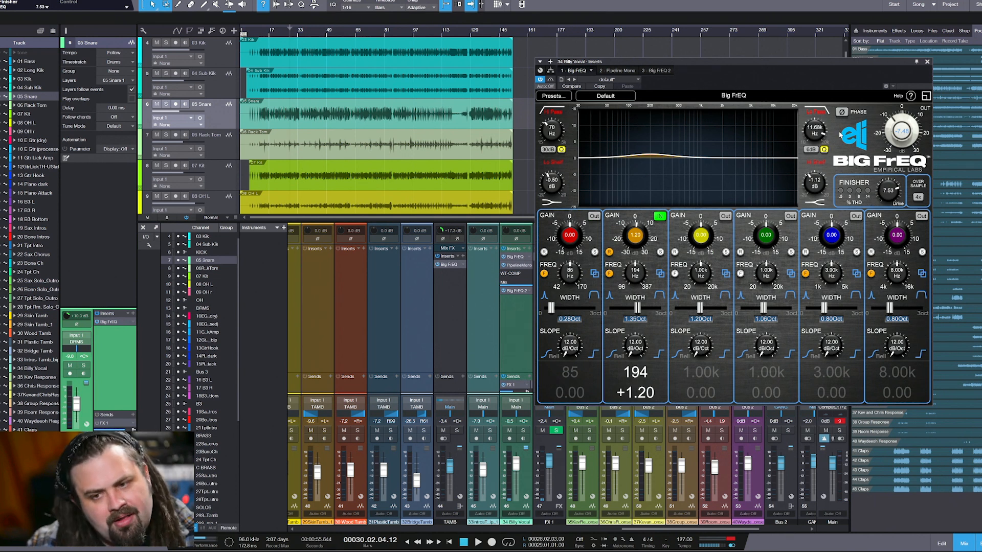
click(617, 71)
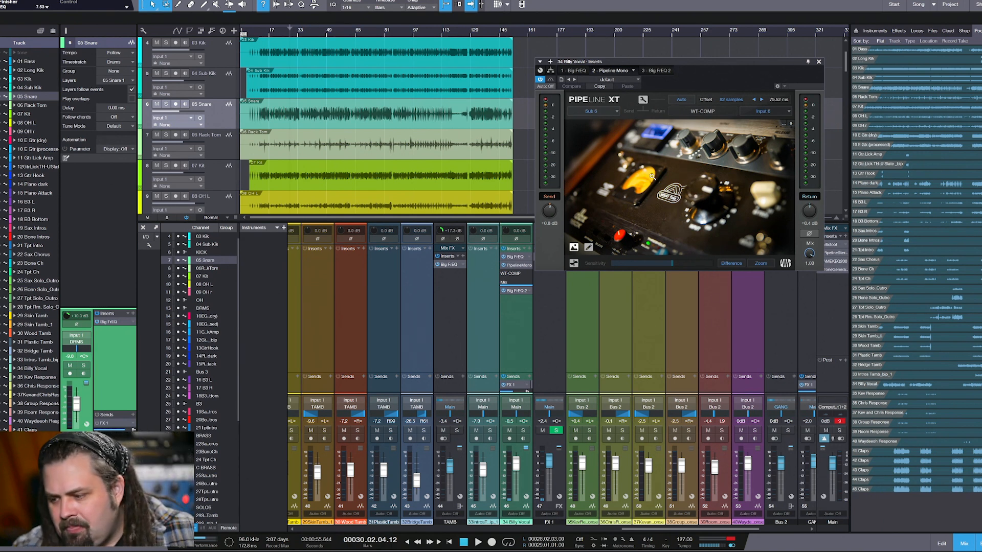
click(656, 71)
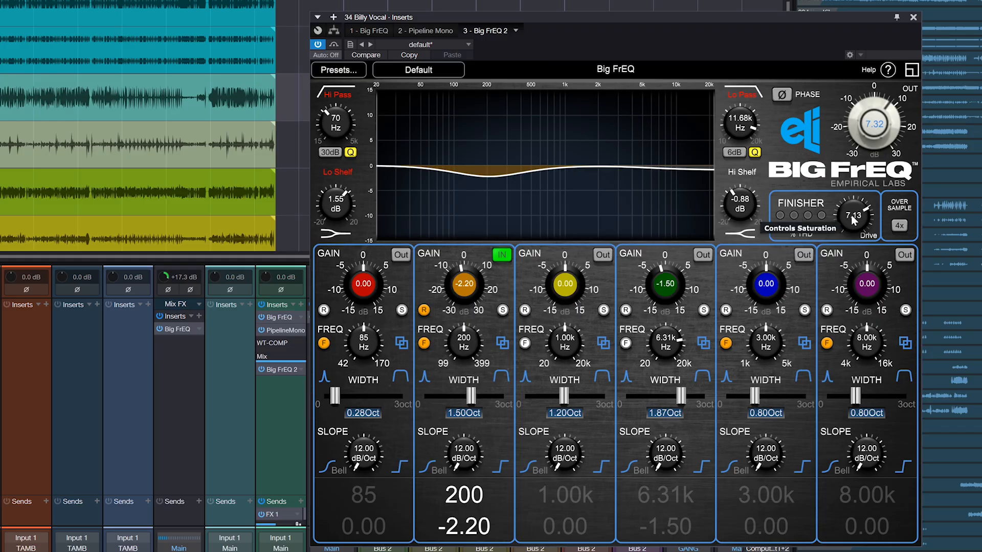
Reset Big FrEQ 2's Finisher drive to 0.00, raise it to 6.87, and vary the first instance's drive for comparison
double_click(852, 219)
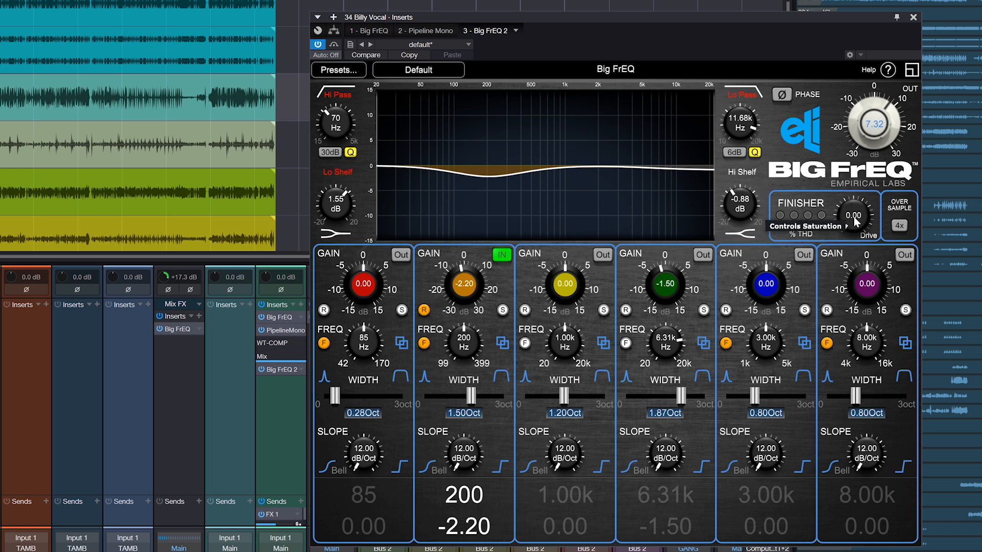
drag(854, 221, 868, 230)
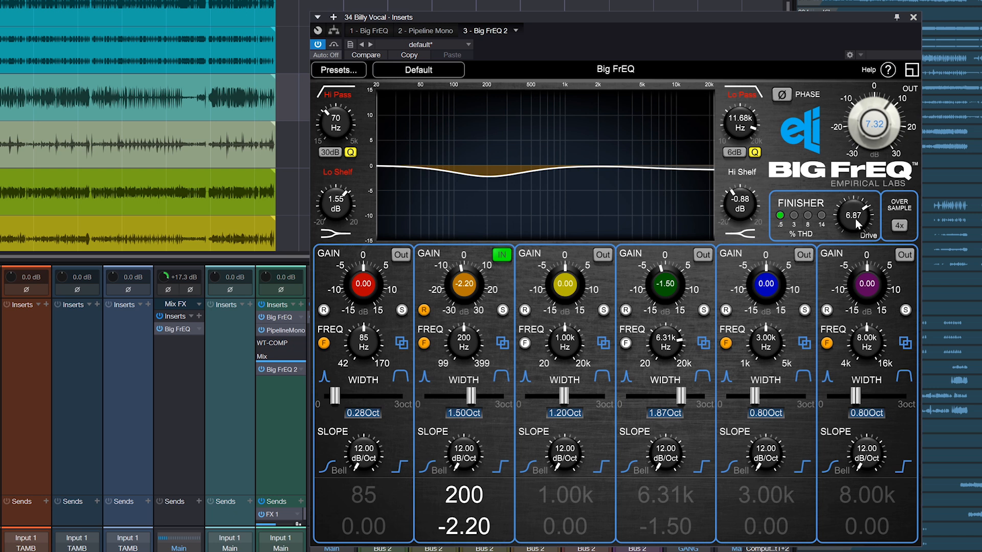
click(372, 32)
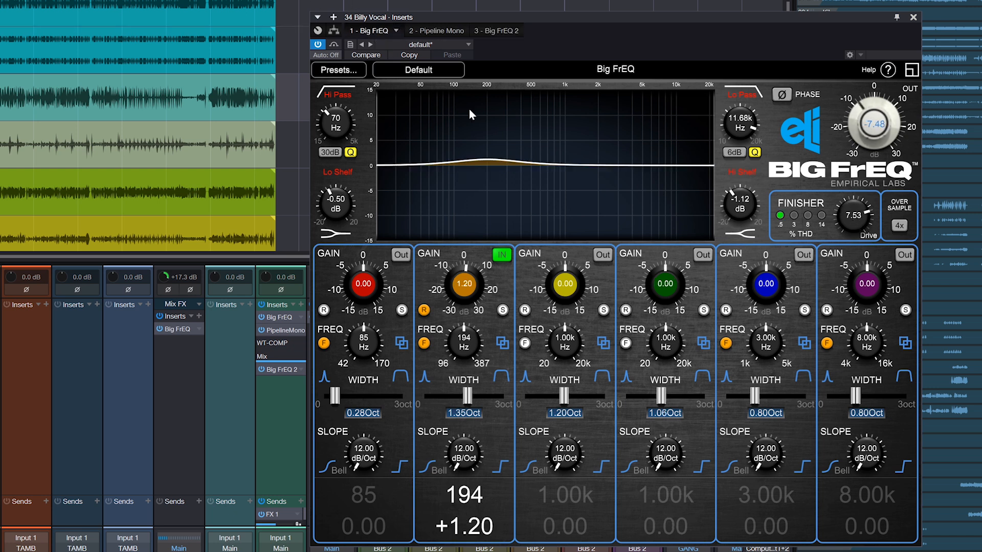
drag(834, 215, 848, 255)
mouse_move(850, 222)
mouse_down()
mouse_move(851, 185)
mouse_move(853, 225)
mouse_up()
click(460, 31)
click(493, 32)
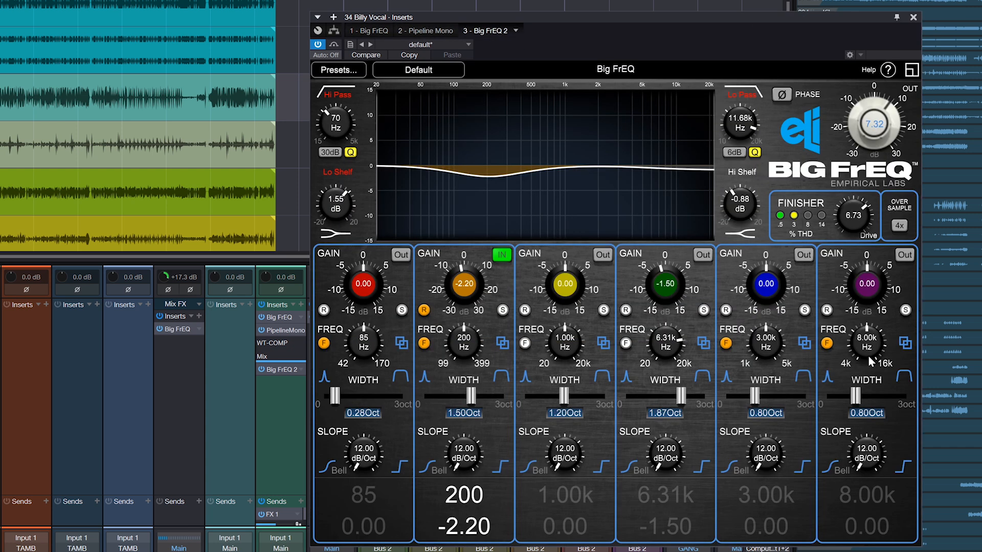
Set Big FrEQ 2's Finisher drive to 5.80 and its output level to 9.12 dB
drag(863, 223, 858, 219)
drag(868, 128, 870, 122)
drag(871, 128, 871, 126)
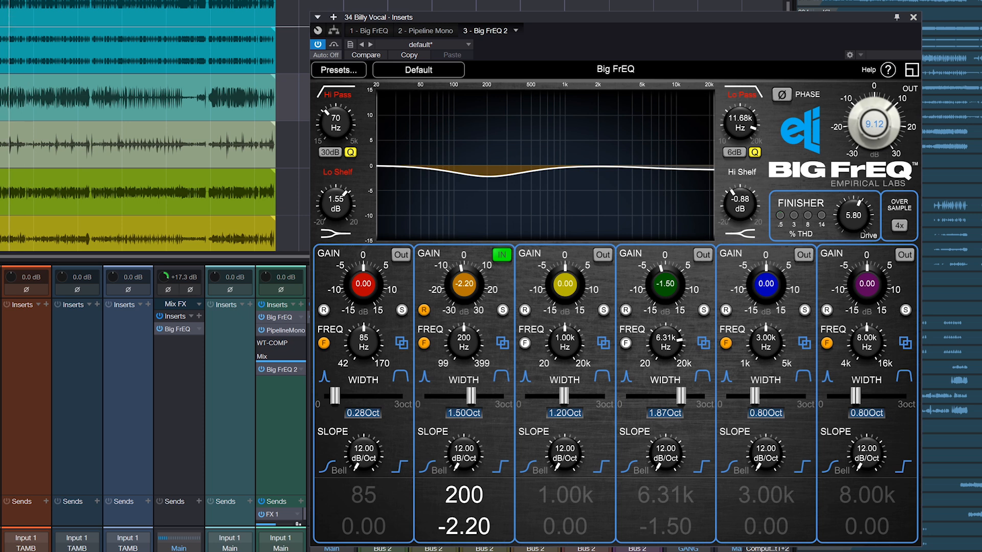
Switch in Big FrEQ 2's fourth band with a 5.20 dB boost at 6.31 kHz and narrow its width to 1.01 octaves
click(703, 255)
drag(657, 288, 668, 276)
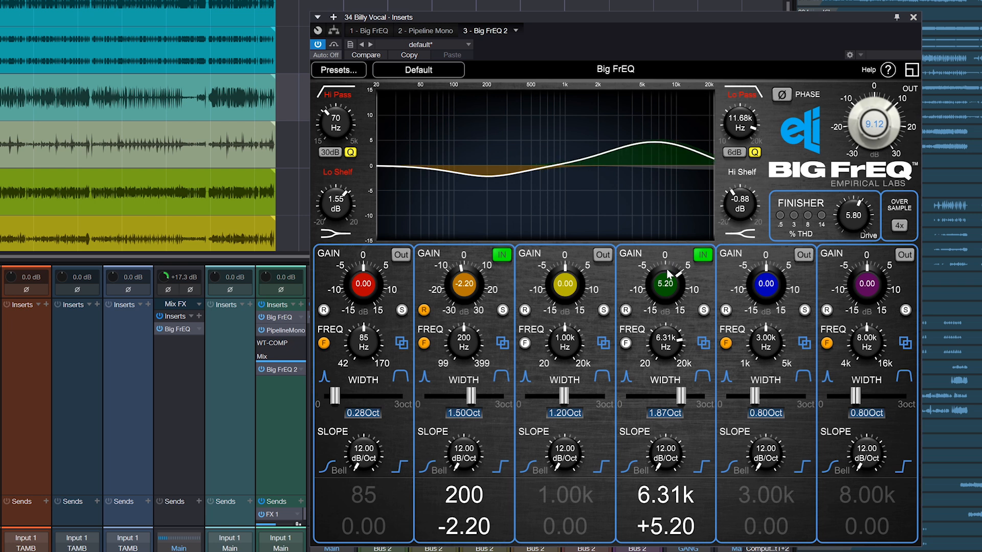
drag(682, 397, 672, 384)
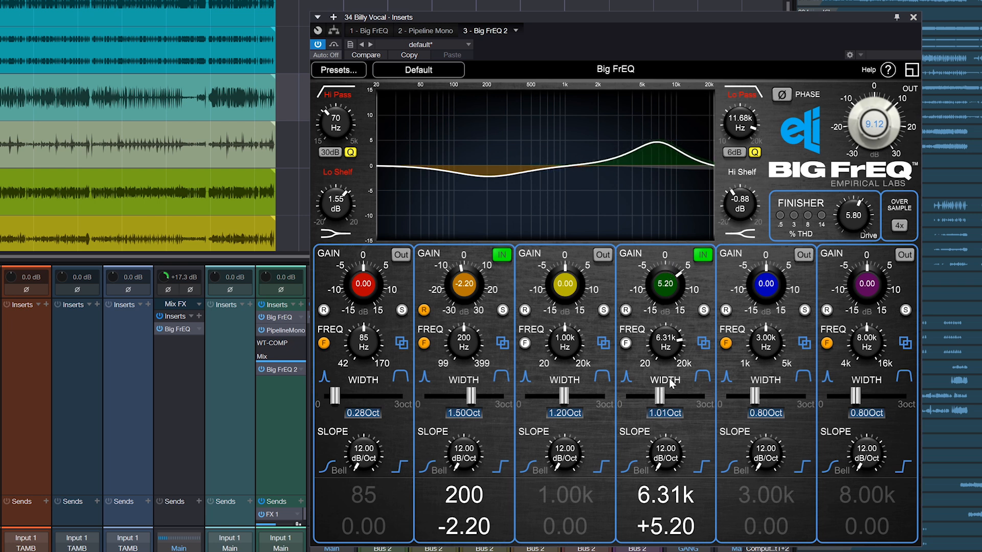
Sweep the fourth band's boosted frequency across the vocal and settle on 2.03 kHz with 2.70 dB of gain
drag(662, 286, 666, 291)
drag(666, 341, 666, 376)
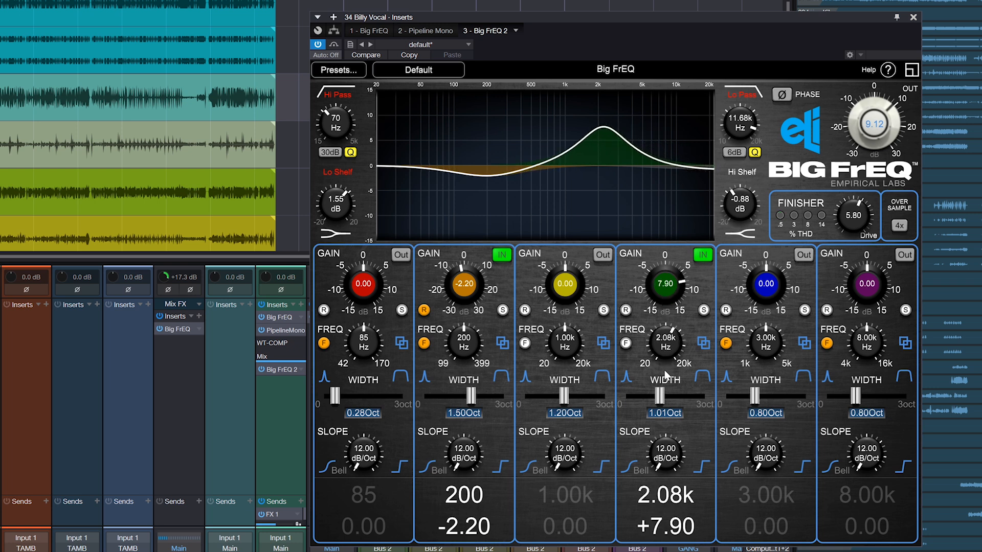
drag(671, 296, 665, 352)
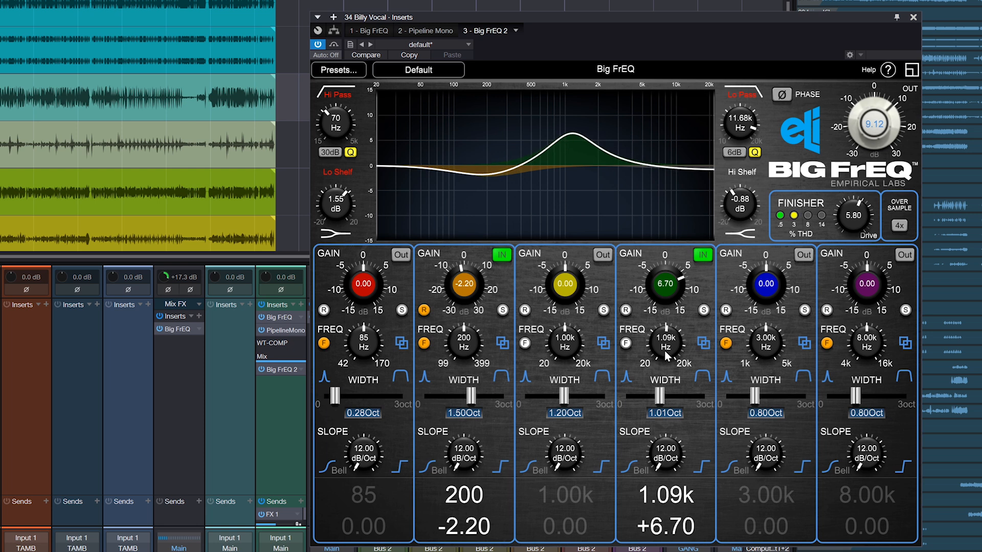
mouse_move(665, 276)
mouse_down()
mouse_move(662, 293)
mouse_move(661, 284)
mouse_up()
drag(665, 360, 664, 354)
drag(678, 279, 672, 291)
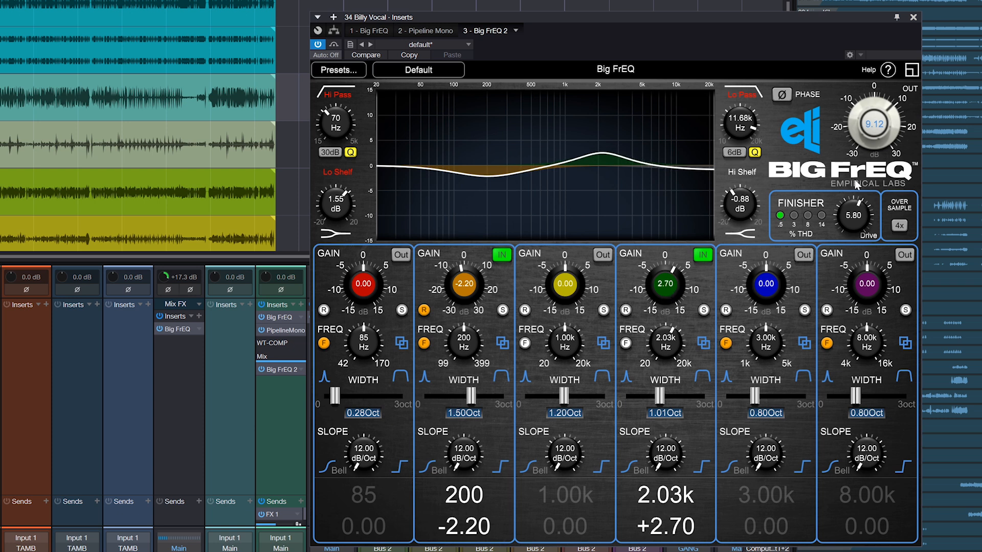
Lower Big FrEQ 2's output level to 4.32 dB and raise its Finisher drive to 6.97
drag(862, 137, 870, 149)
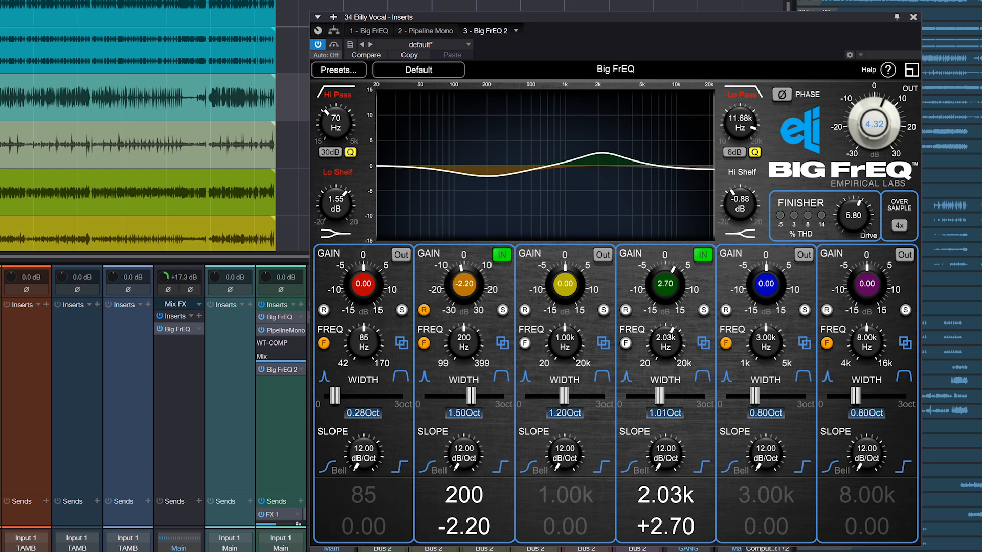
drag(839, 219, 847, 196)
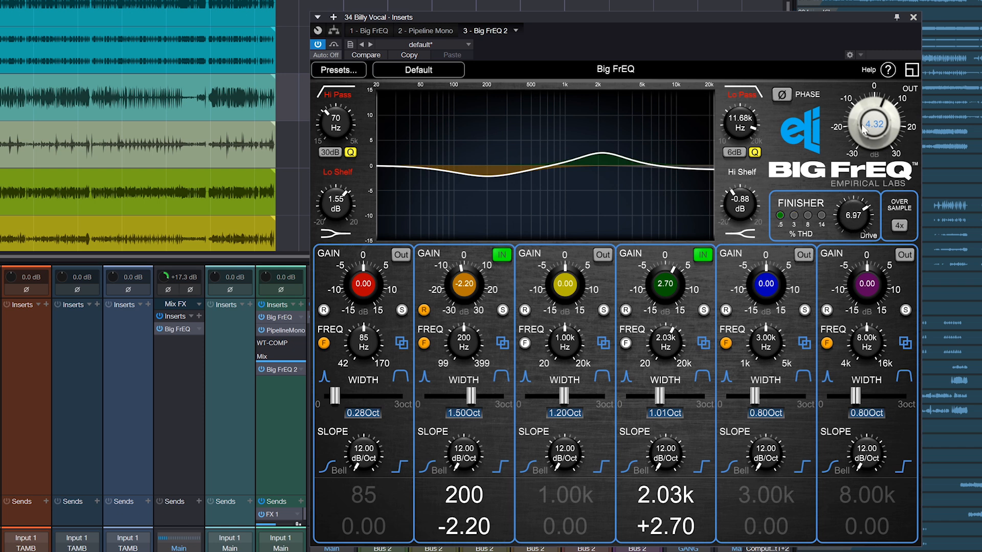
Raise Big FrEQ 2's output level to 6.32 dB and swing the 2.03 kHz band's gain through 3.70 and -0.30 to -4.30 dB
drag(862, 129, 878, 133)
drag(656, 294, 668, 298)
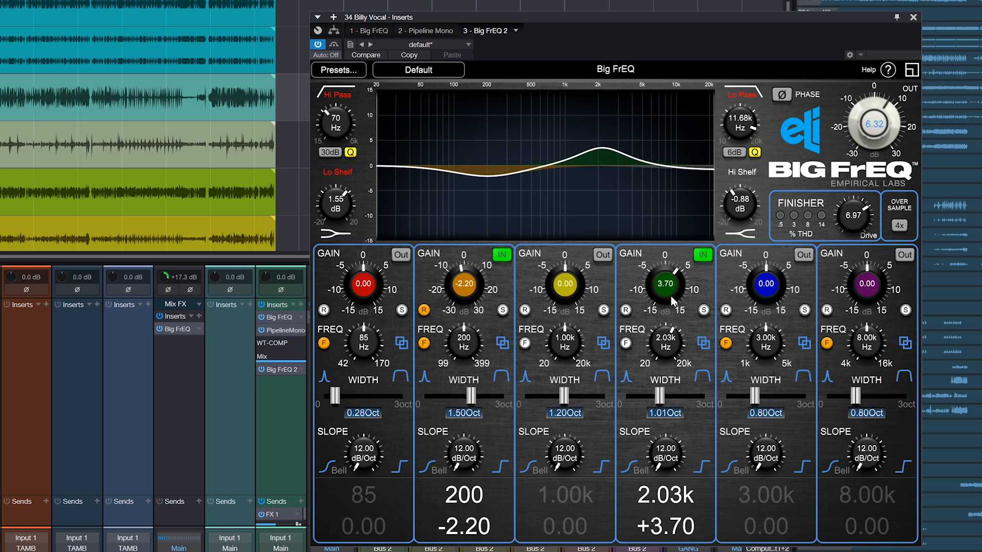
drag(666, 293, 664, 307)
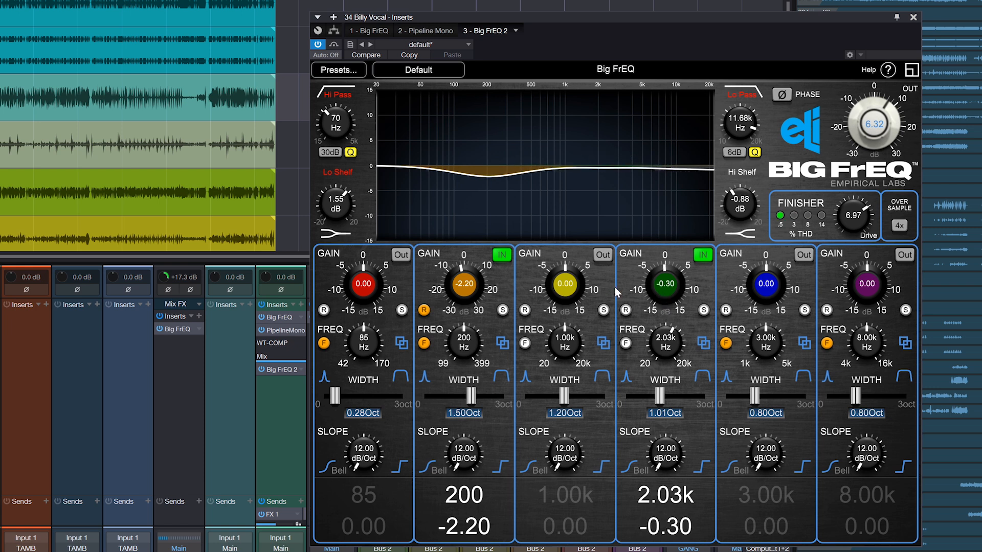
drag(678, 284, 667, 294)
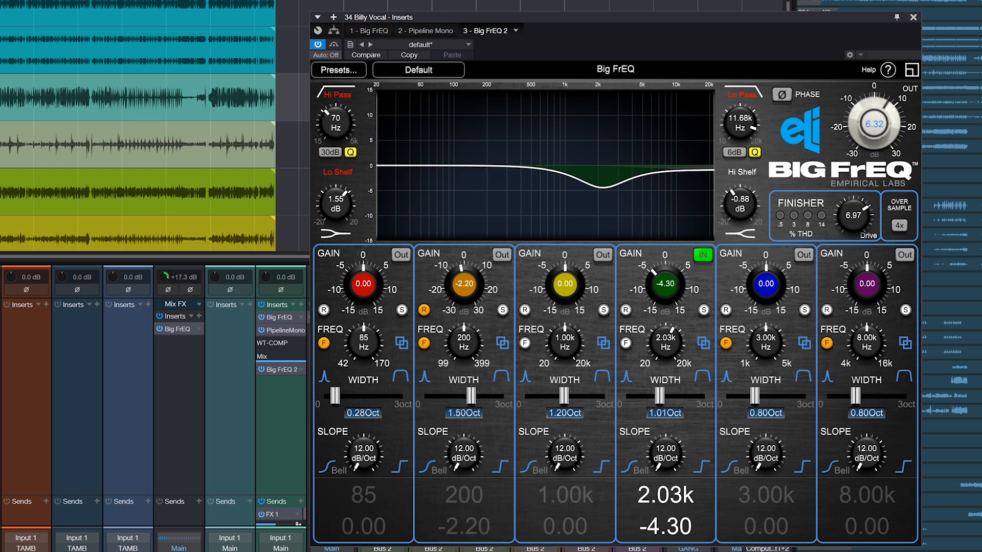
Sweep a fourth-band boost of about 7 dB through 188 and 255 Hz to 137 Hz, with the Finisher drive at 2.97
drag(676, 285, 672, 225)
drag(660, 338, 660, 380)
drag(668, 295, 668, 286)
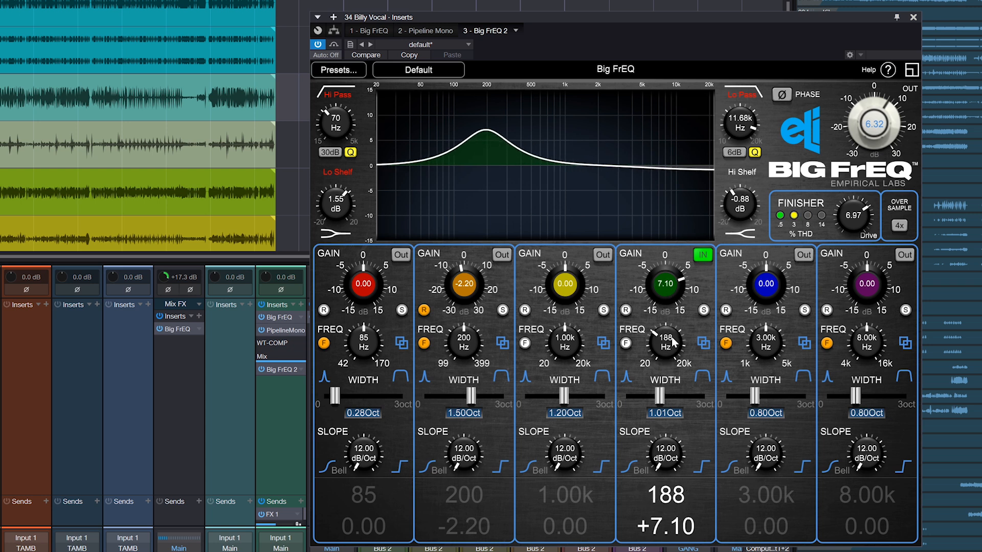
mouse_move(669, 344)
mouse_down()
mouse_move(672, 356)
mouse_move(673, 344)
mouse_up()
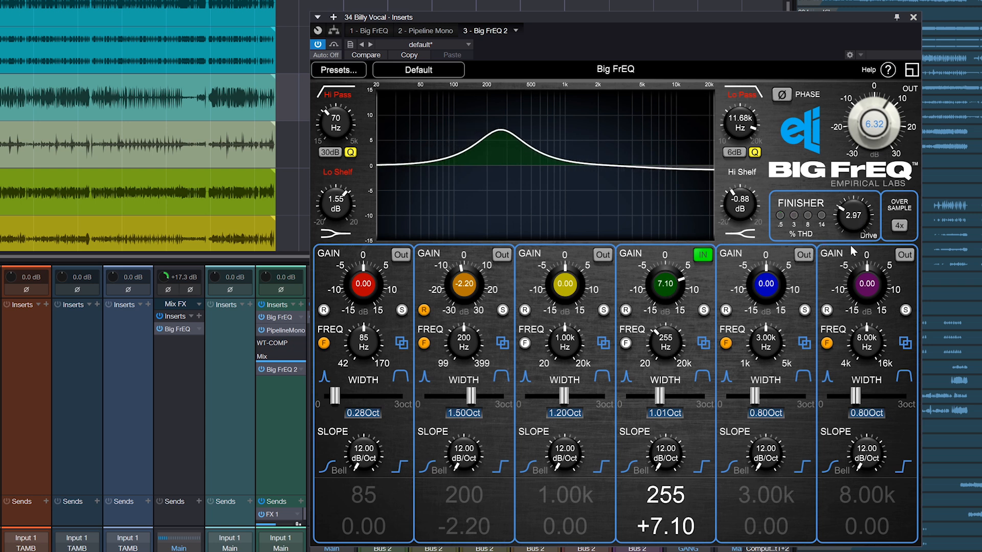
drag(664, 293, 665, 294)
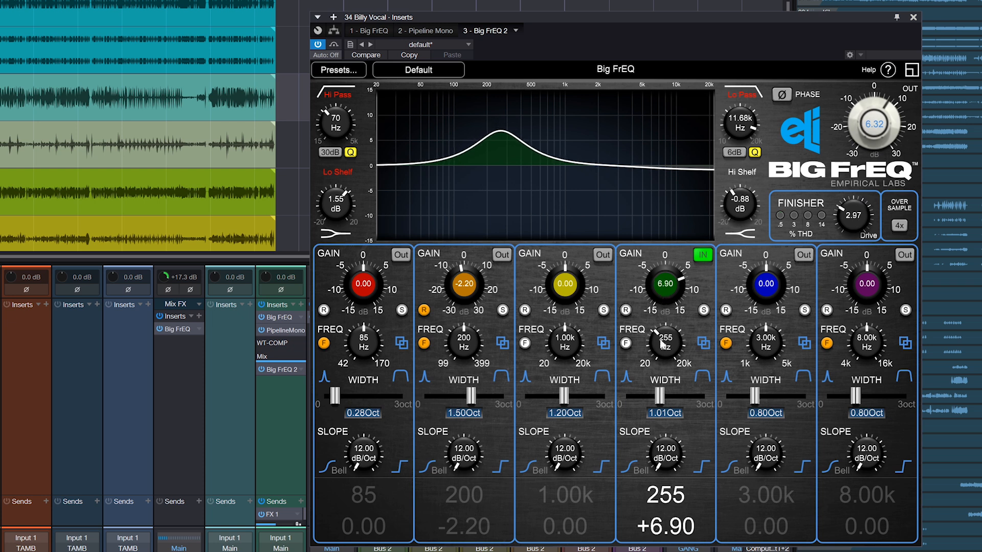
drag(659, 344, 659, 353)
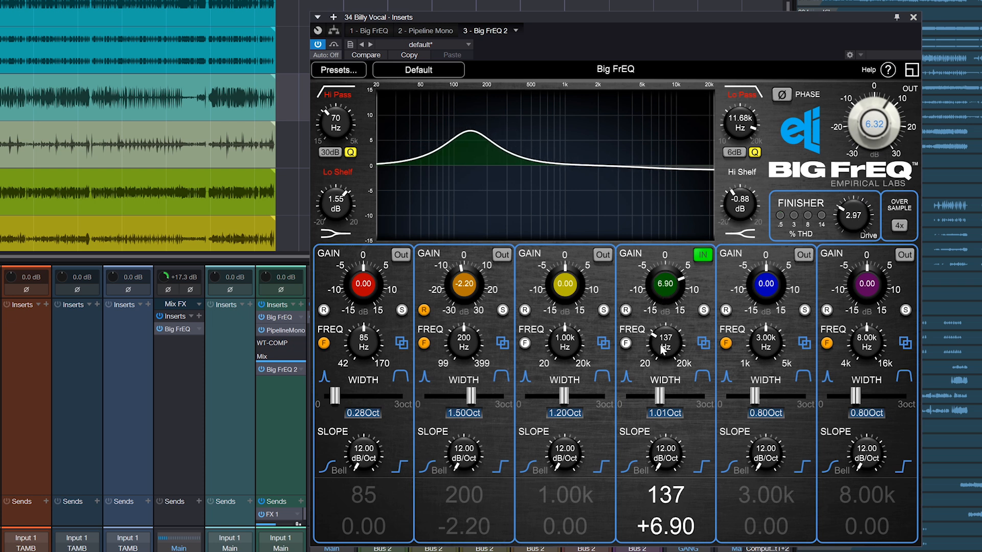
Reduce the 137 Hz boost to 3.60 dB and narrow its width to 0.57 octaves
drag(665, 293, 667, 310)
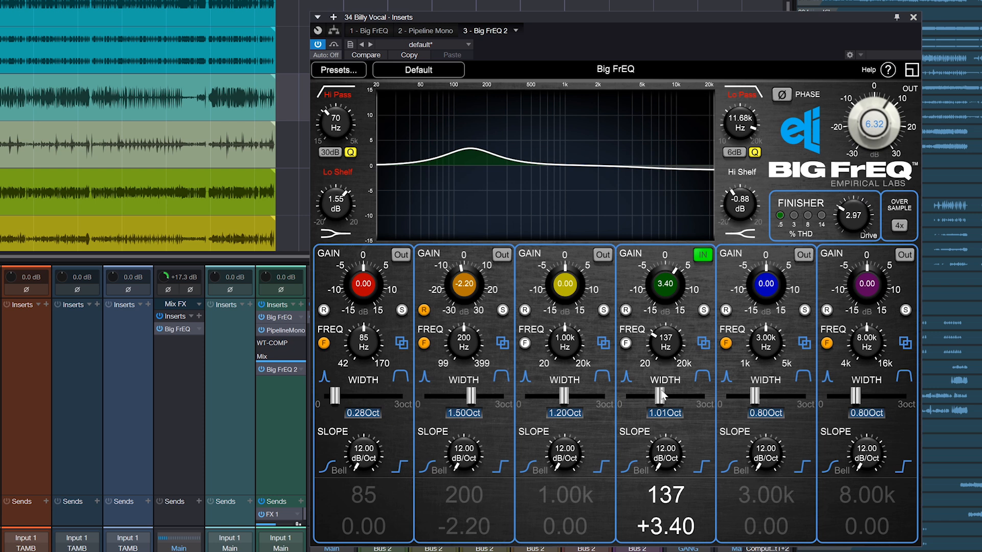
drag(660, 395, 647, 395)
drag(665, 304, 664, 293)
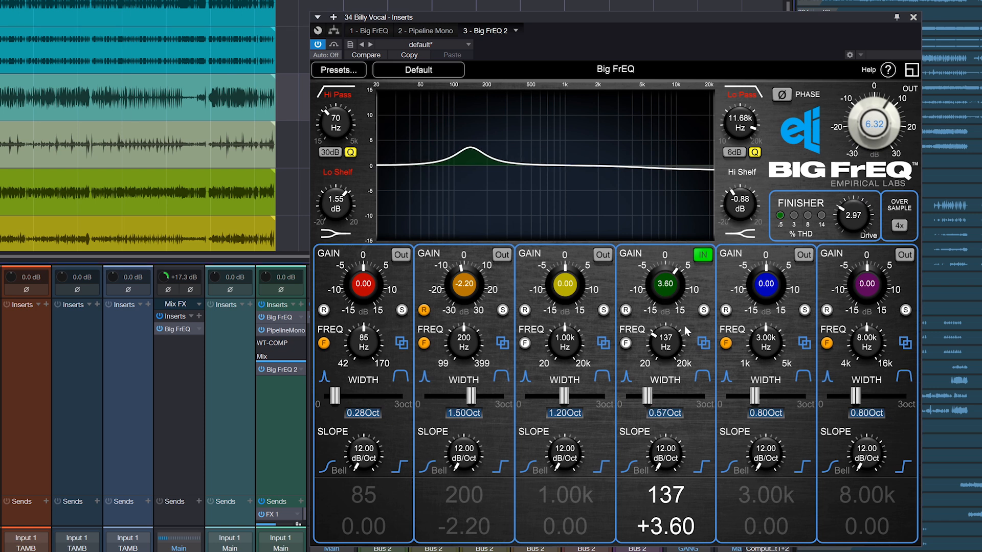
Move the fourth band's boost to 10.56 kHz with 4.30 dB of gain and a width of 0.88 octaves
drag(669, 306, 664, 283)
mouse_move(677, 348)
mouse_down()
mouse_move(675, 358)
mouse_move(672, 346)
mouse_up()
drag(669, 292, 669, 287)
drag(671, 348, 671, 247)
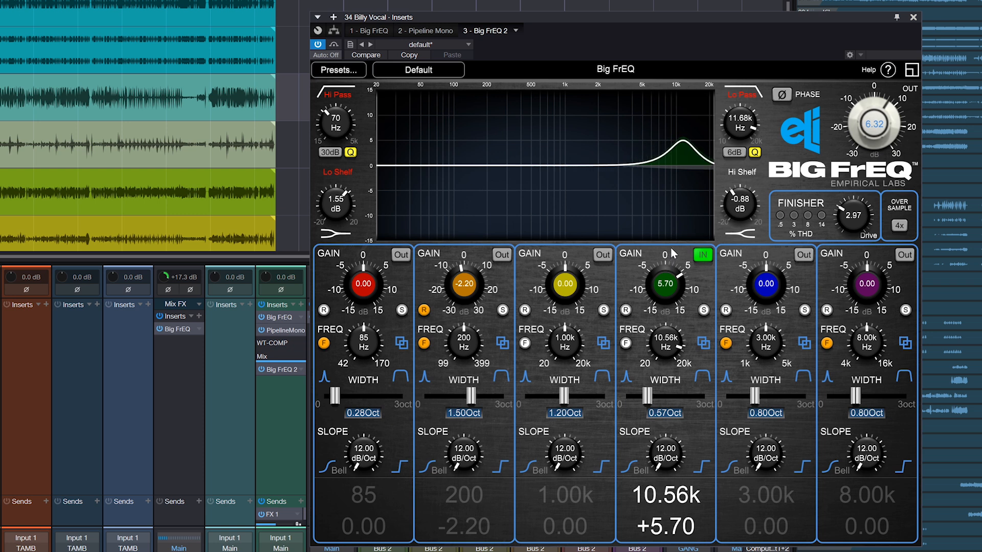
drag(647, 395, 656, 395)
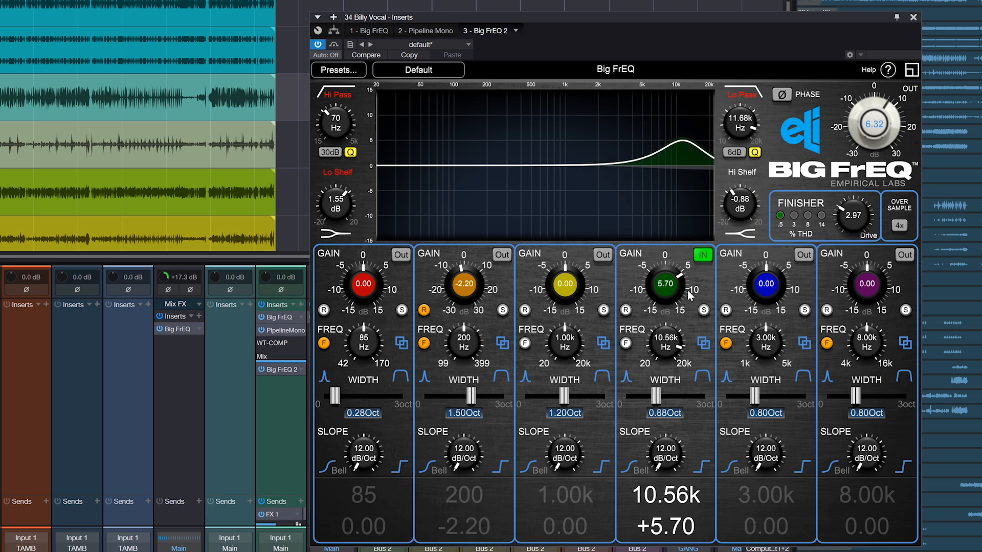
drag(690, 295, 665, 283)
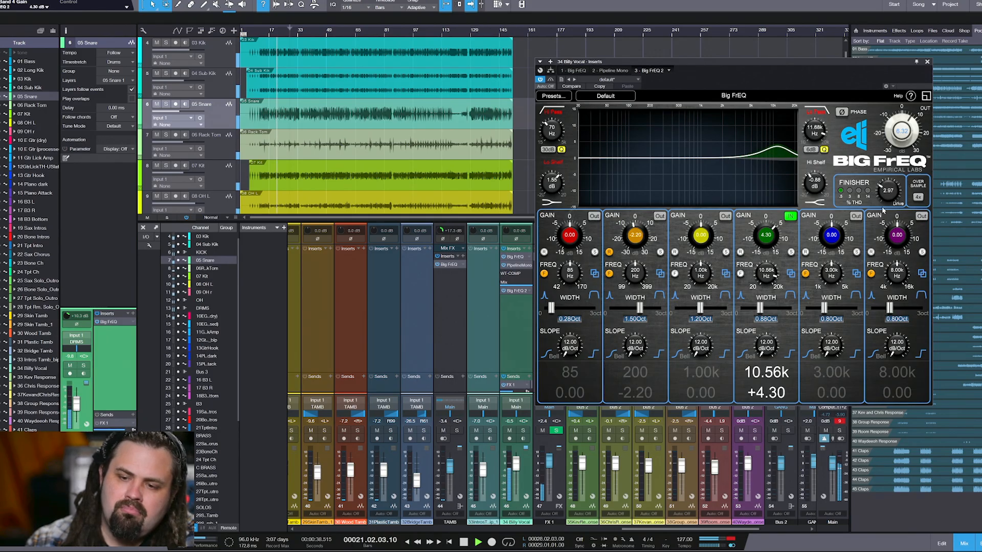
Lower the Finisher drive to 2.17 and the fourth band's gain to -0.20 dB, and close the Big FrEQ 2 window
drag(889, 190, 894, 186)
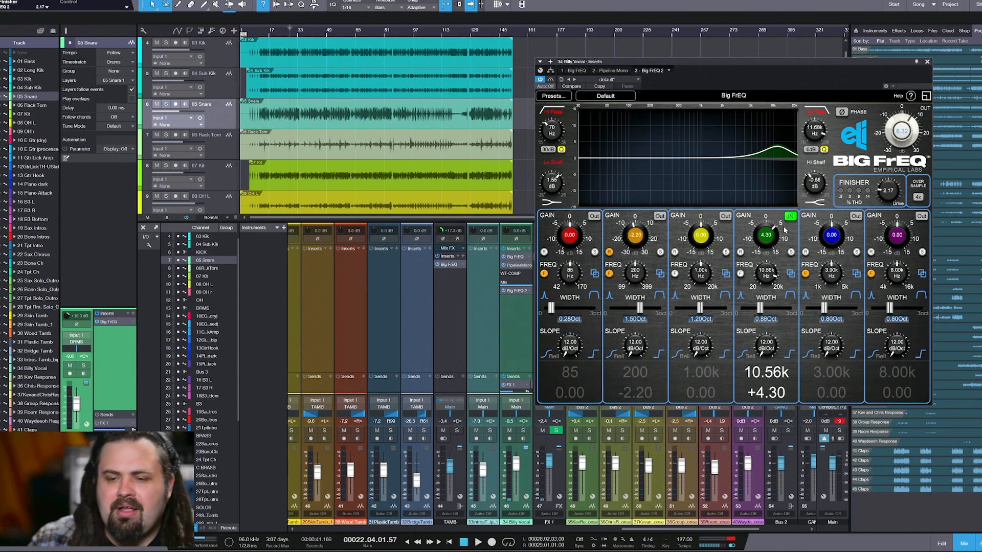
mouse_move(769, 240)
mouse_down()
mouse_move(765, 252)
mouse_move(766, 241)
mouse_up()
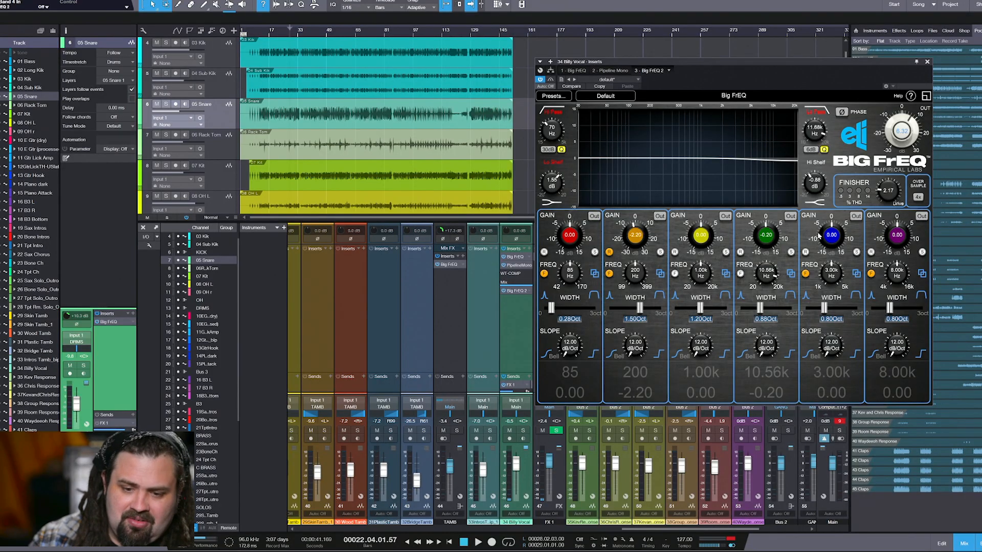
click(928, 61)
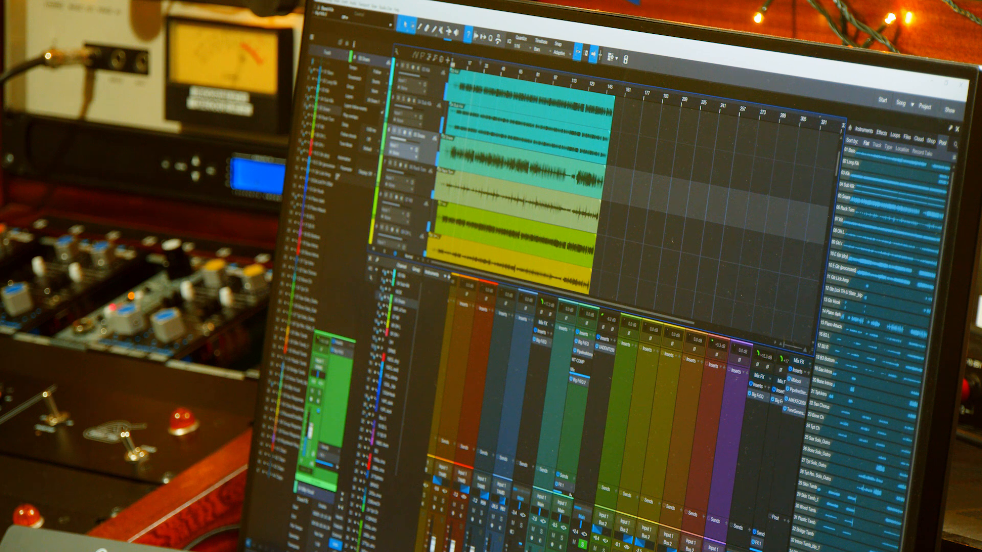
Open the Big FrEQ inserted on the bus between the purple and red mixer channels and move its window off the waveforms
scroll(614, 419, left, 10)
scroll(614, 420, left, 3)
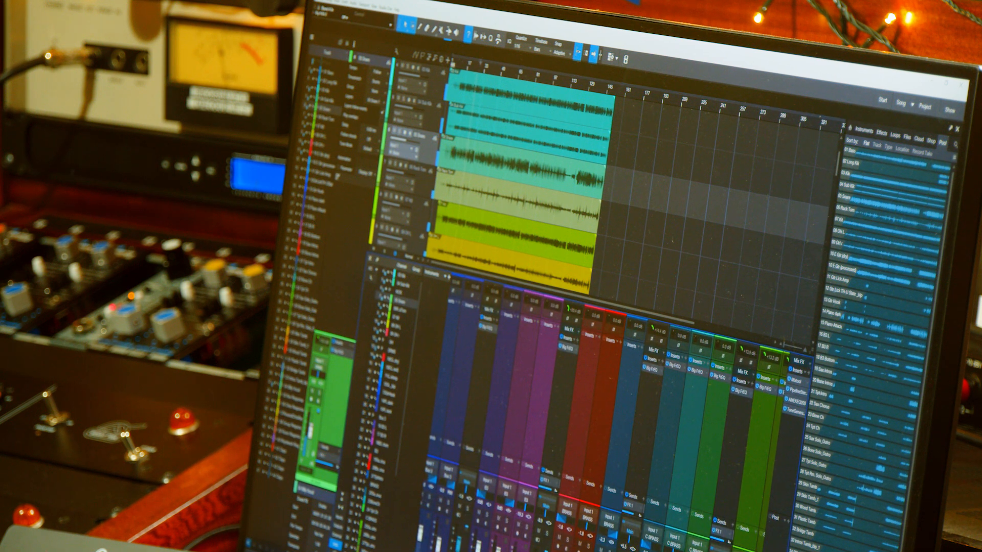
click(565, 349)
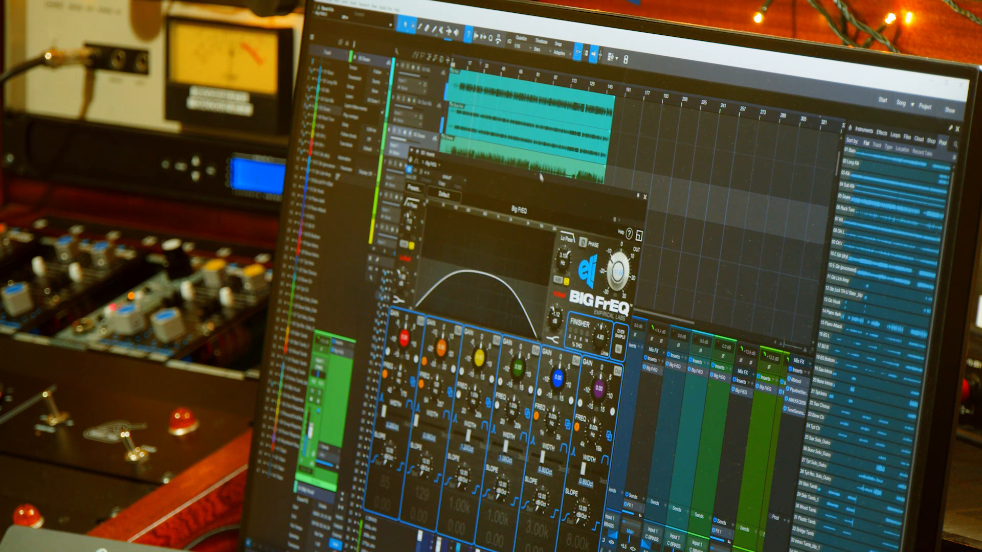
drag(541, 176, 675, 149)
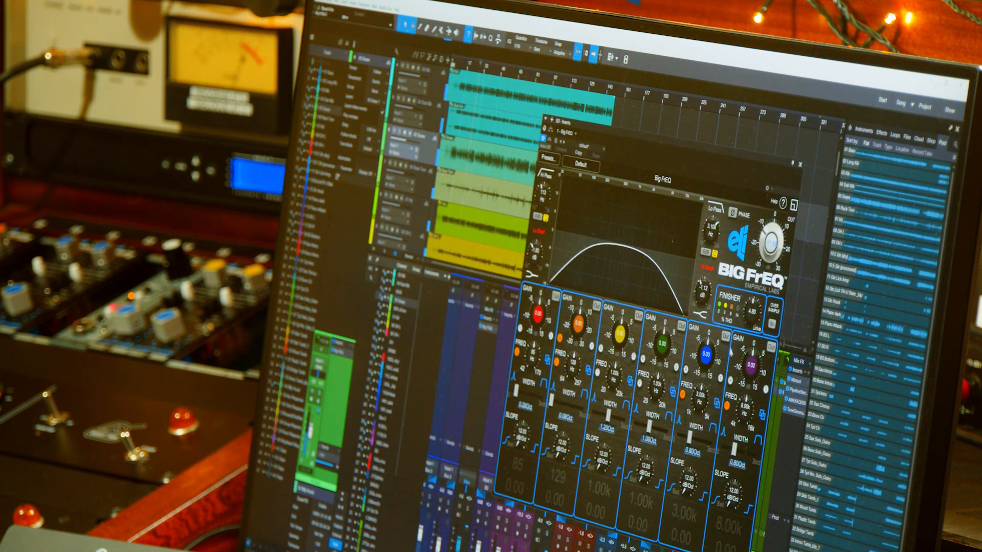
Balance the bus Big FrEQ's output level against its Finisher drive in alternating adjustments
drag(764, 257, 764, 230)
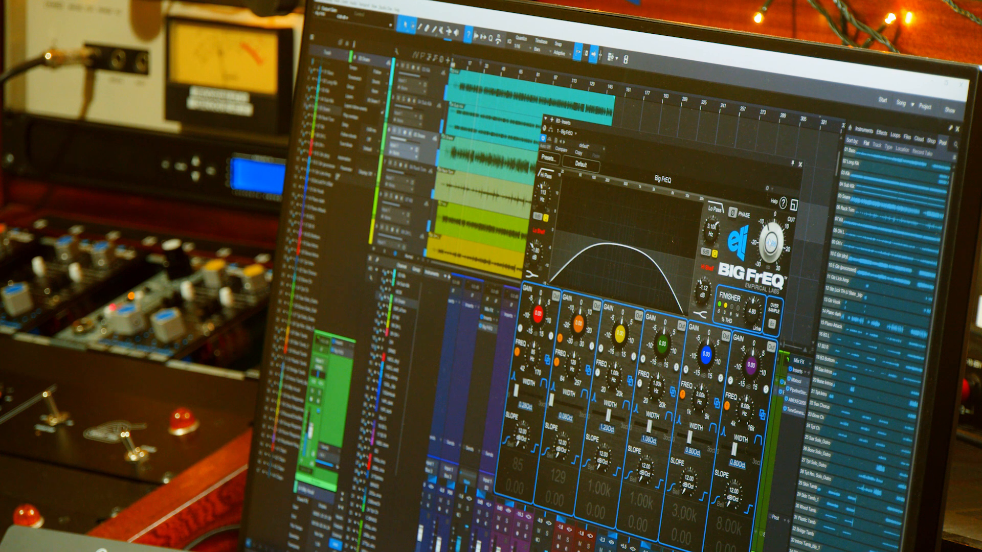
drag(755, 325, 756, 308)
drag(770, 245, 771, 227)
mouse_move(758, 312)
mouse_down()
mouse_move(756, 327)
mouse_move(755, 308)
mouse_up()
drag(766, 254, 766, 260)
Reposition the bus Big FrEQ window, start playback and fine-tune the plugin's output level
drag(590, 134, 623, 157)
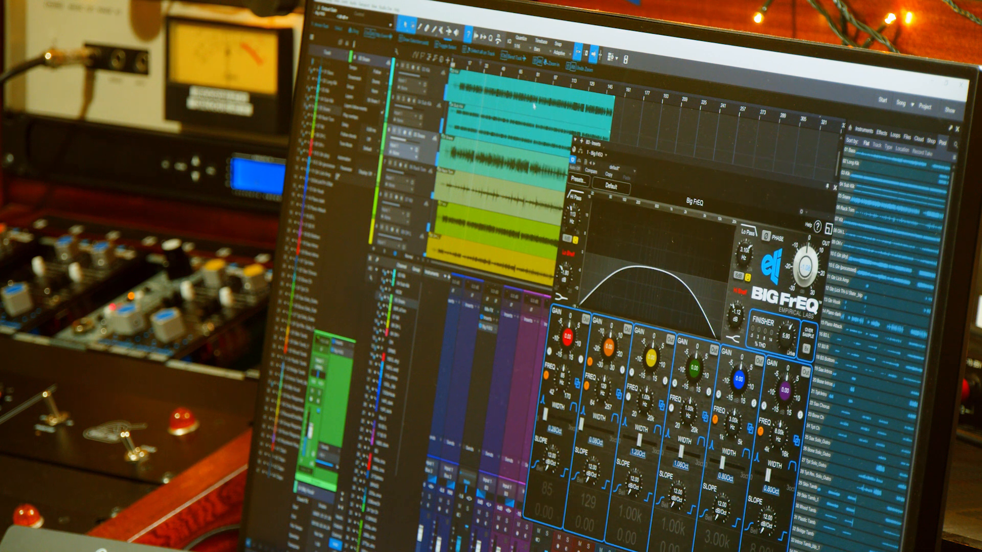
drag(696, 189, 695, 202)
key(space)
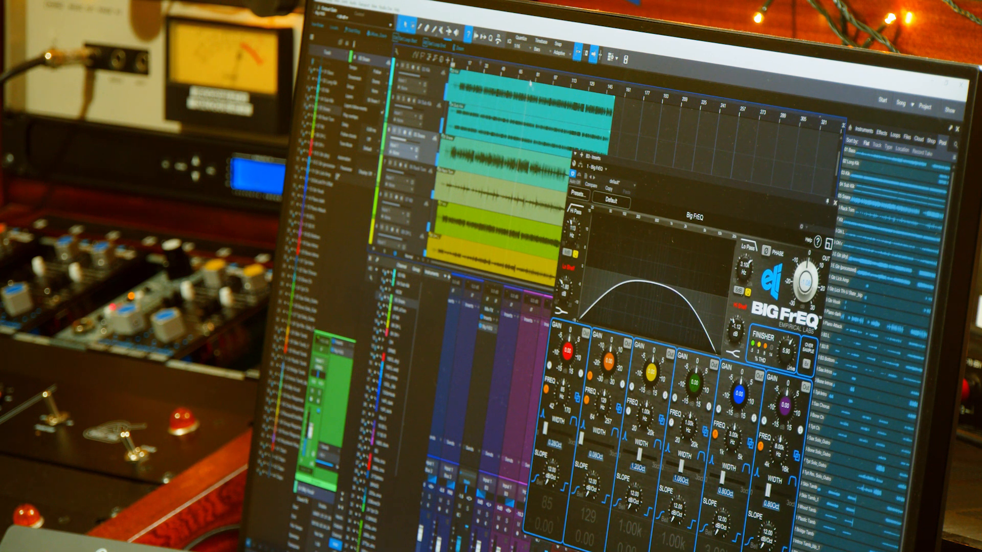
drag(801, 291, 801, 295)
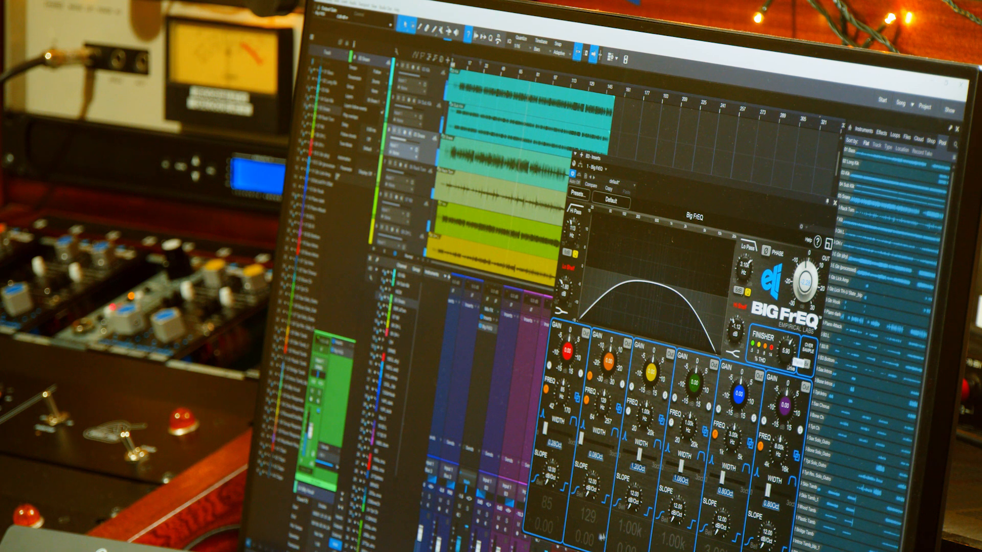